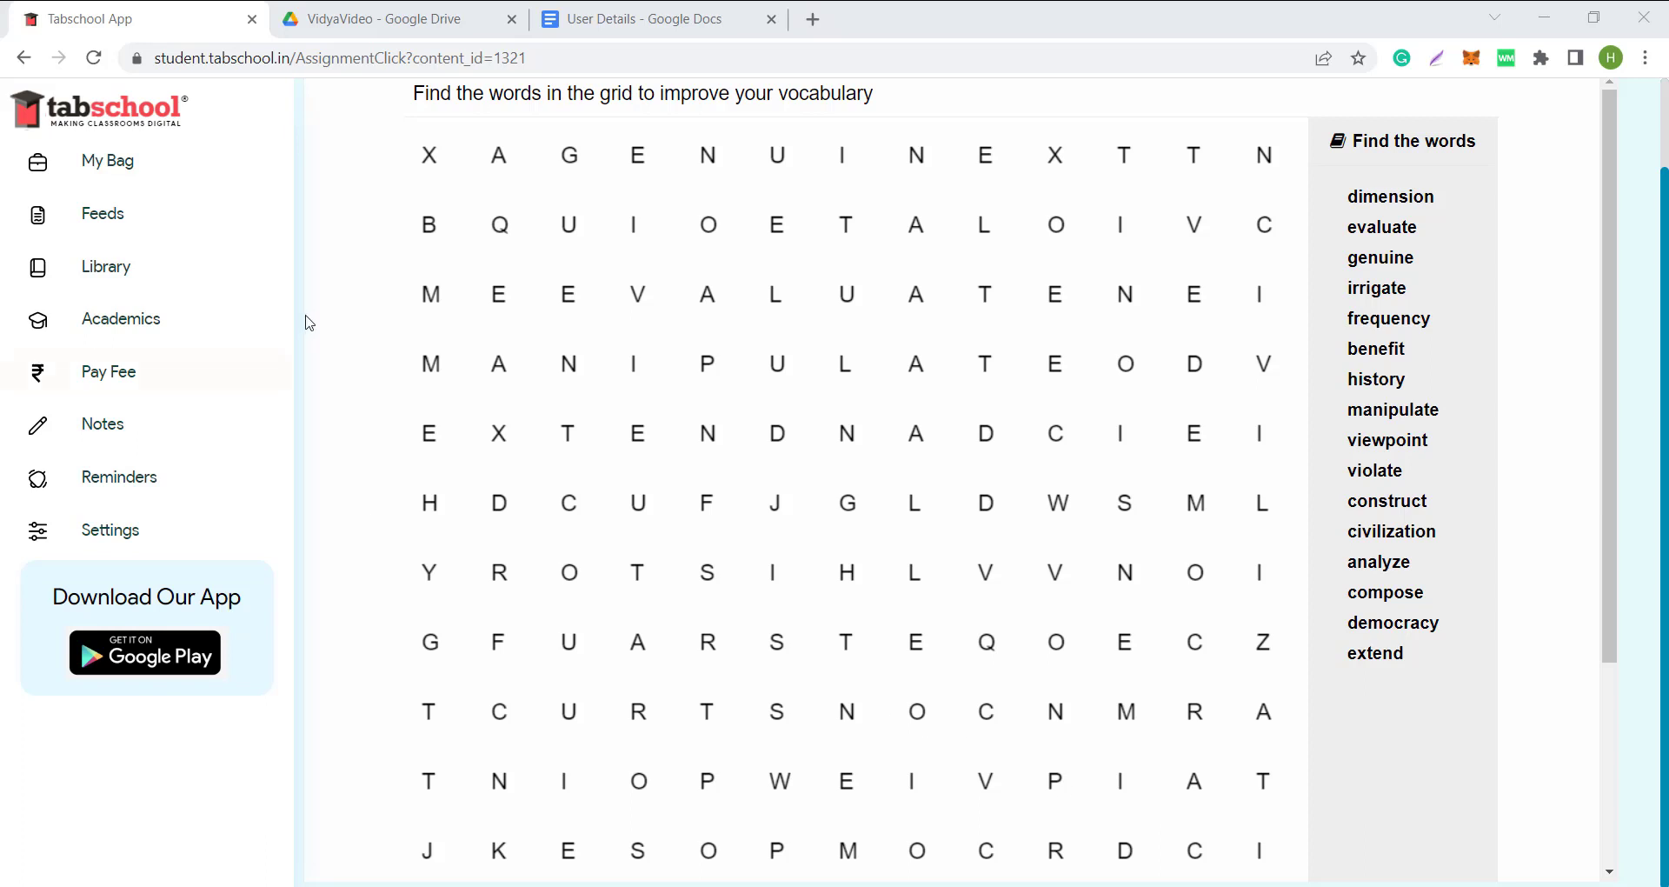
Look over the sample word-search grid and its list of words to find
mouse_move(1668, 197)
left_mouse_down()
mouse_move(1667, 174)
mouse_move(1667, 191)
left_mouse_up()
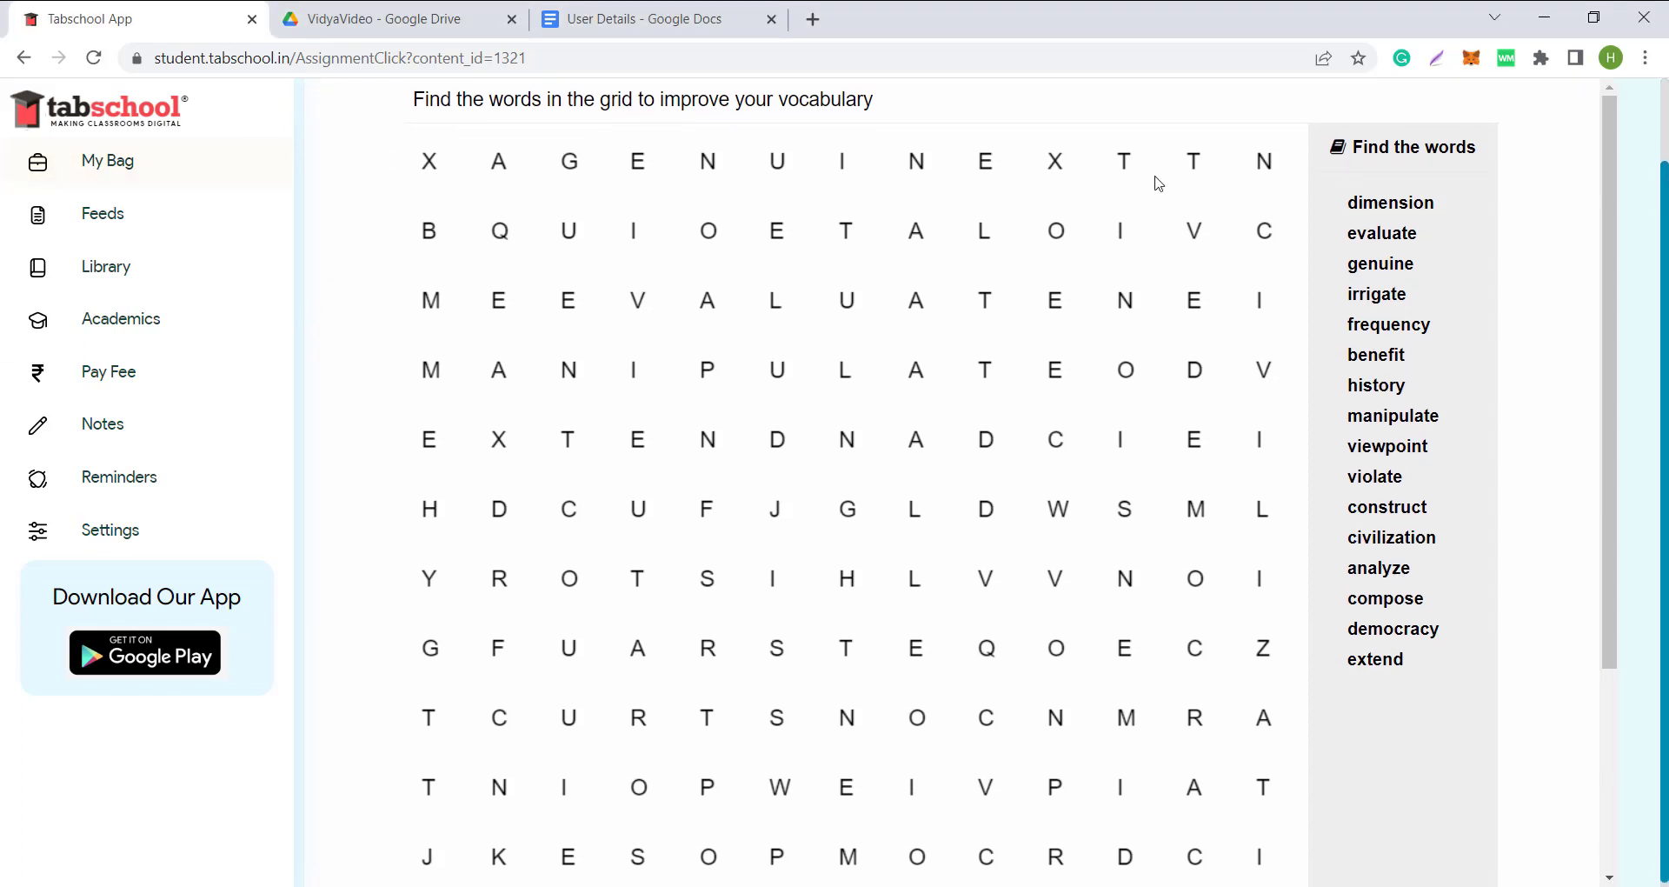
scroll(919, 595, "down", 1)
scroll(702, 577, "down", 1)
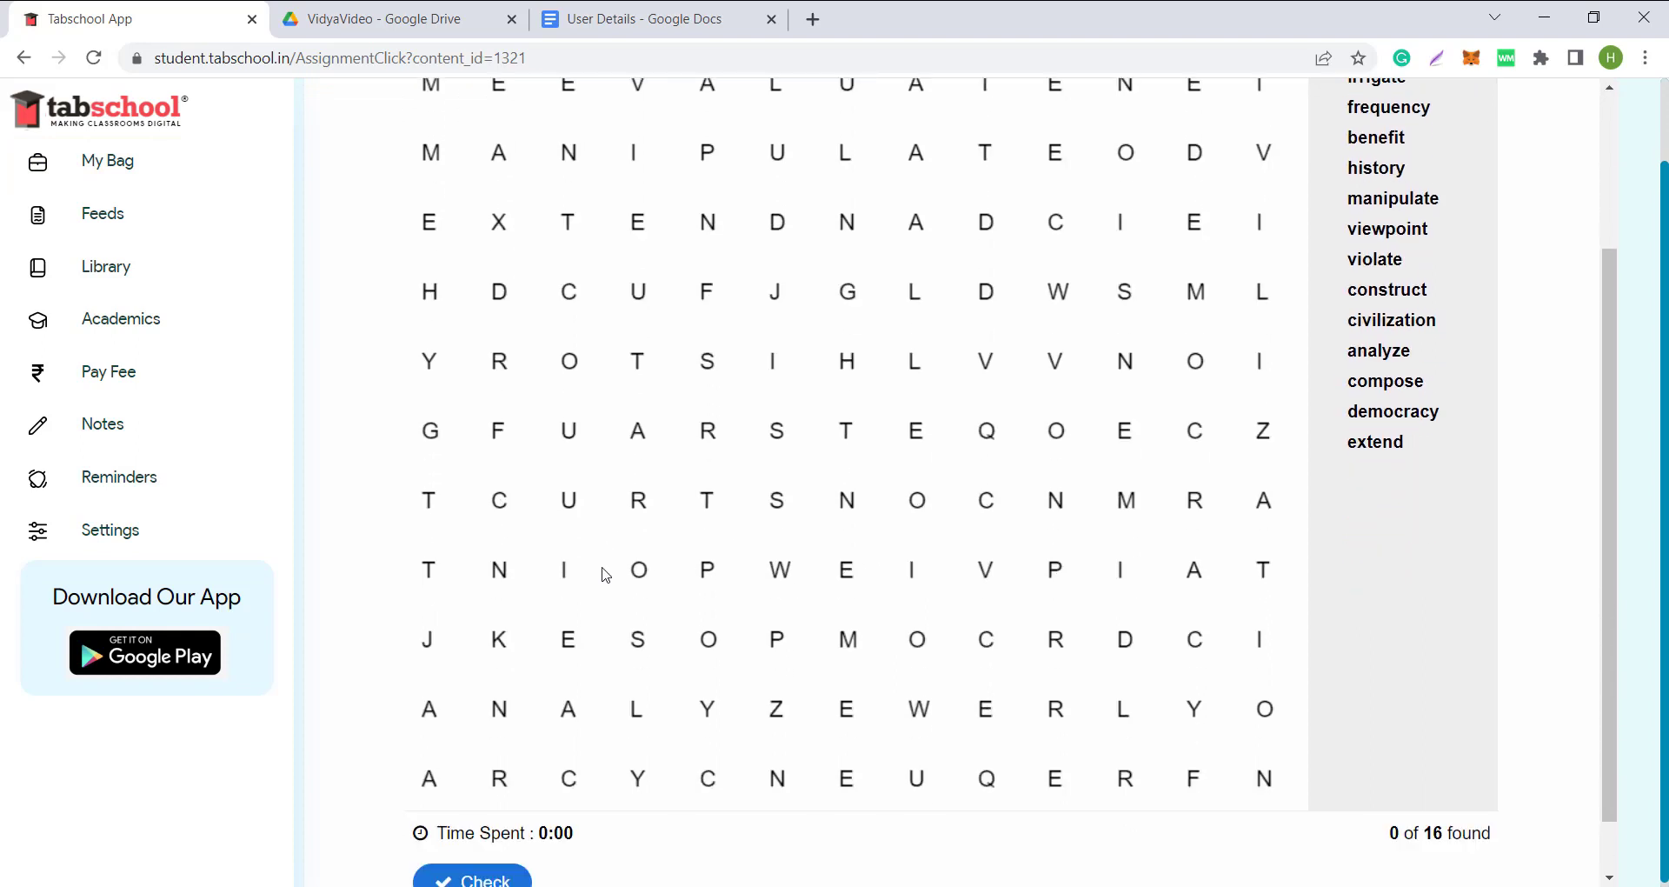
scroll(1391, 186, "up", 2)
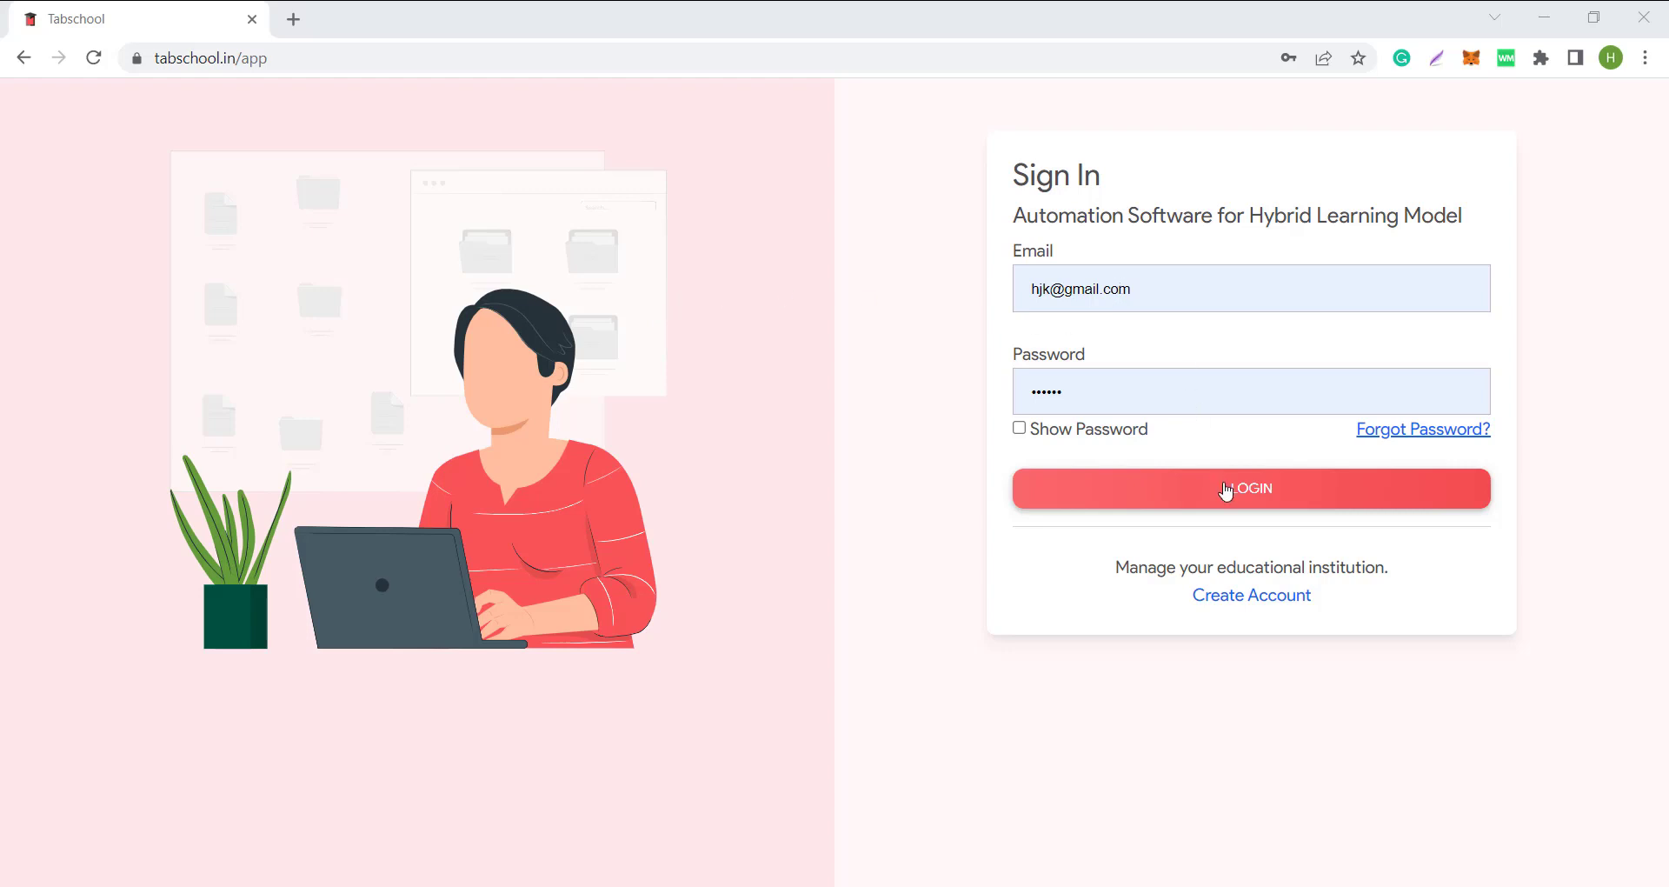
Sign in to the teacher dashboard with the prefilled credentials
left_click(1226, 489)
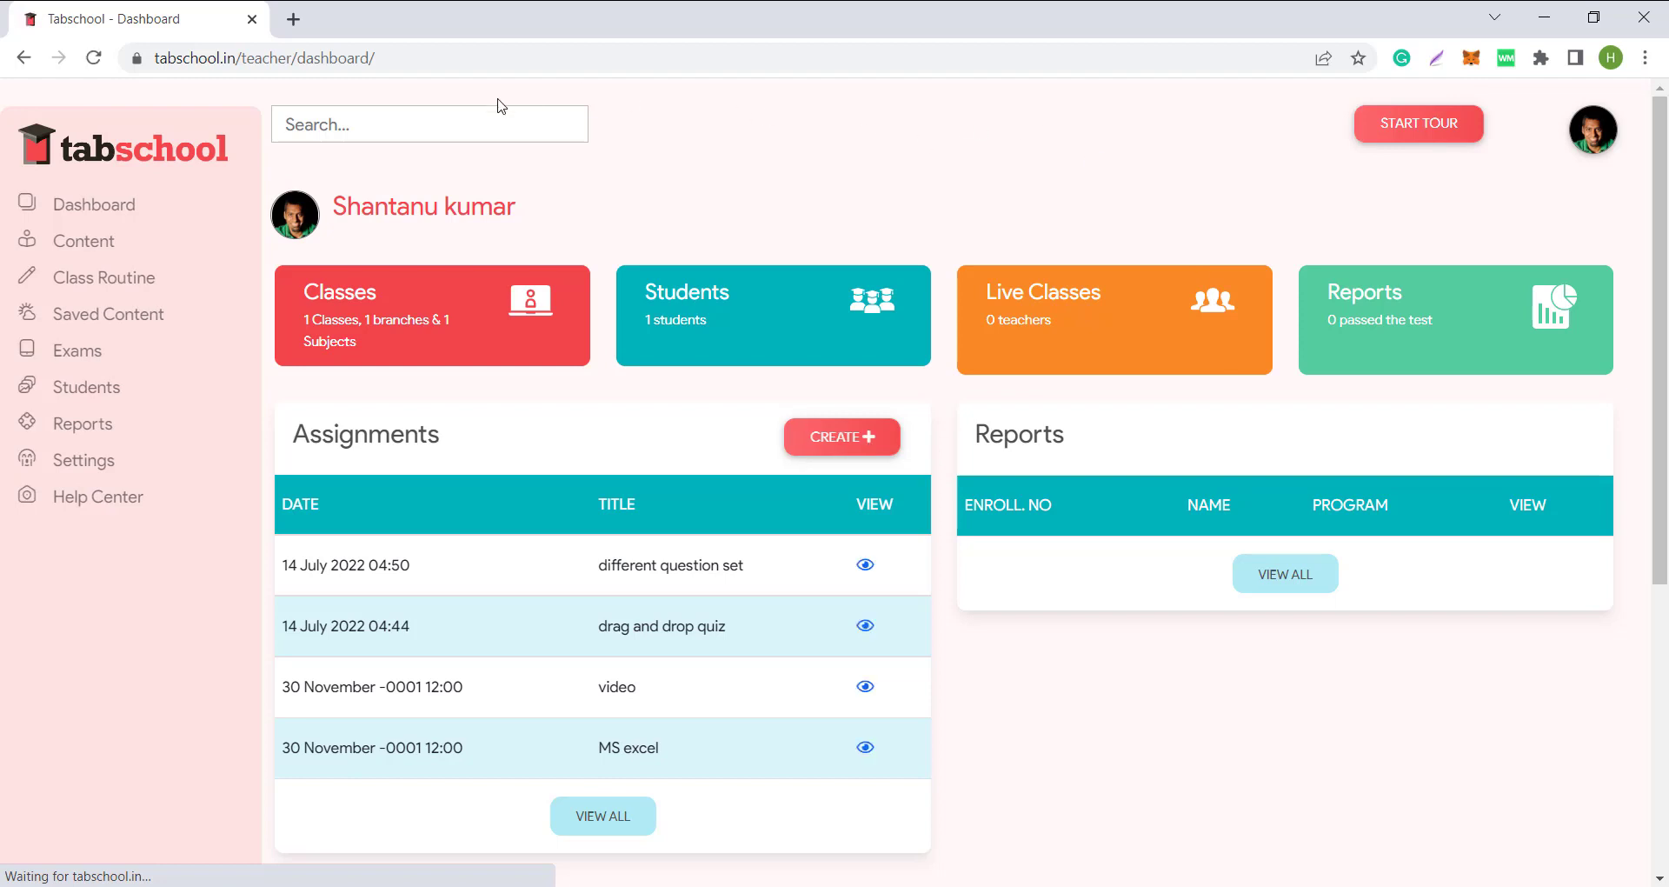
left_click_drag(347, 206, 614, 276)
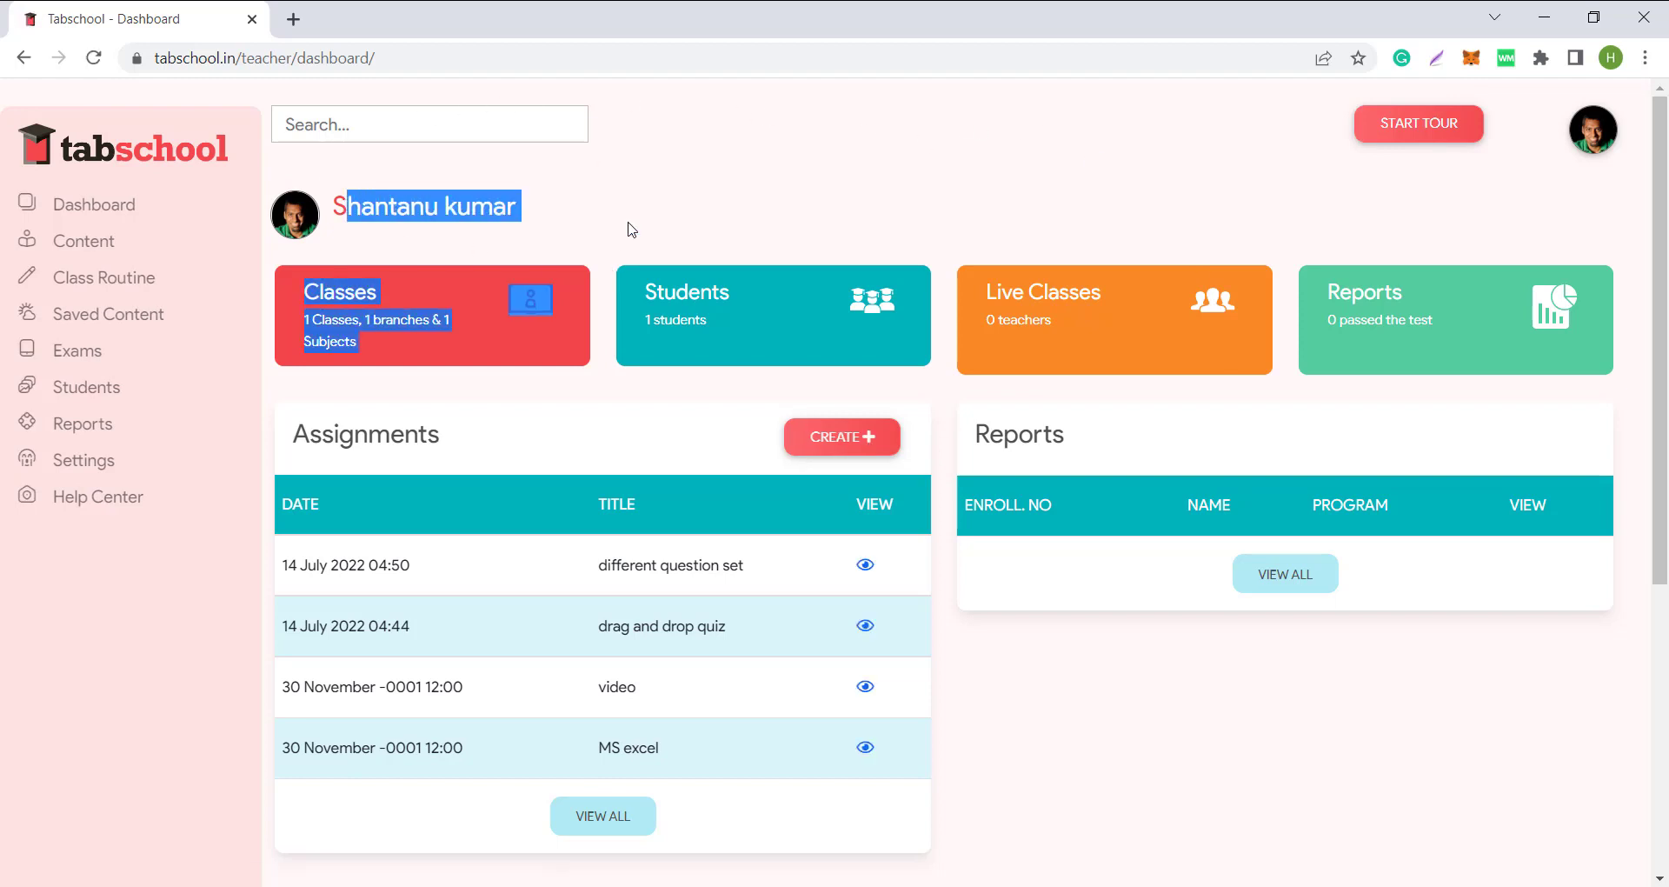
left_click(626, 231)
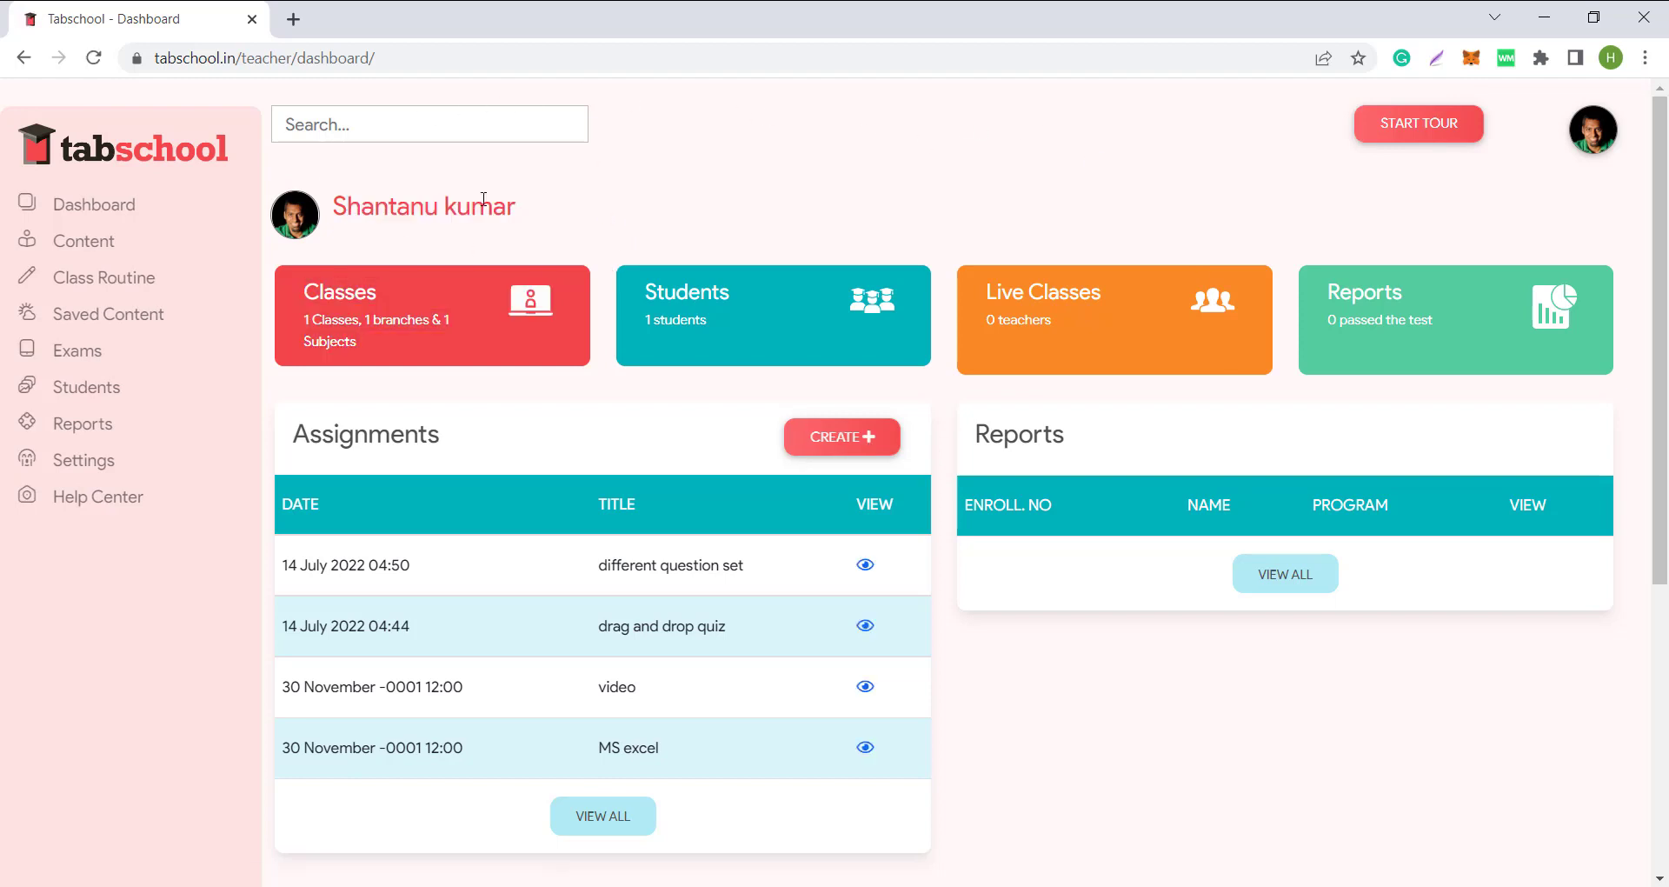
Start a new Find the words activity in the Content Builder and expand its editor to full screen
left_click(85, 248)
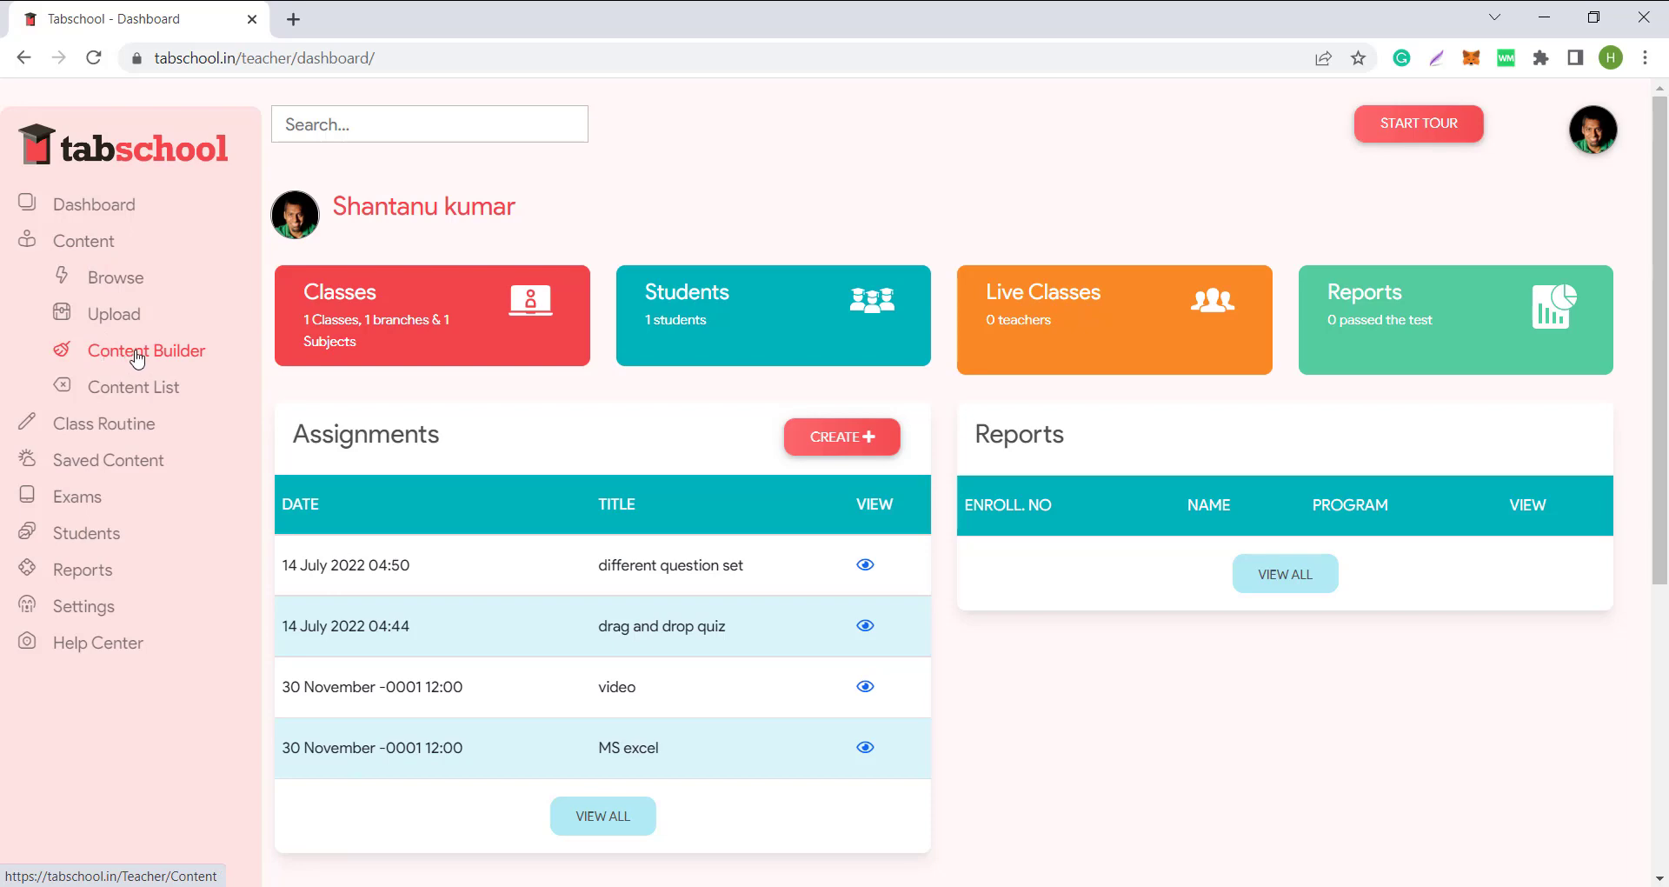
left_click(136, 355)
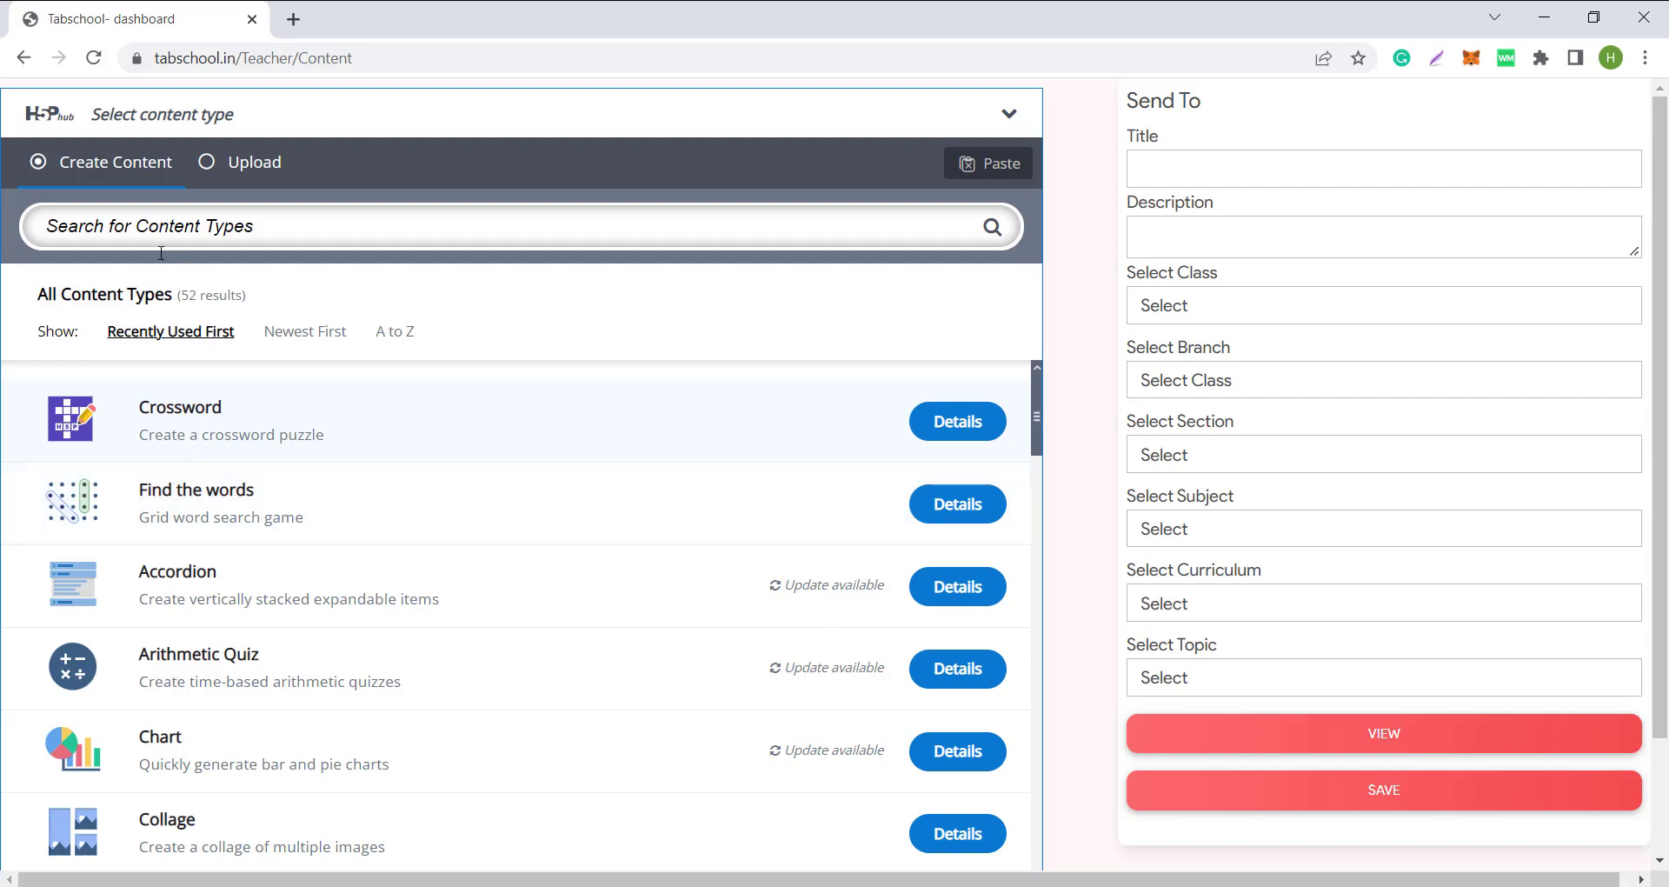
left_click(181, 504)
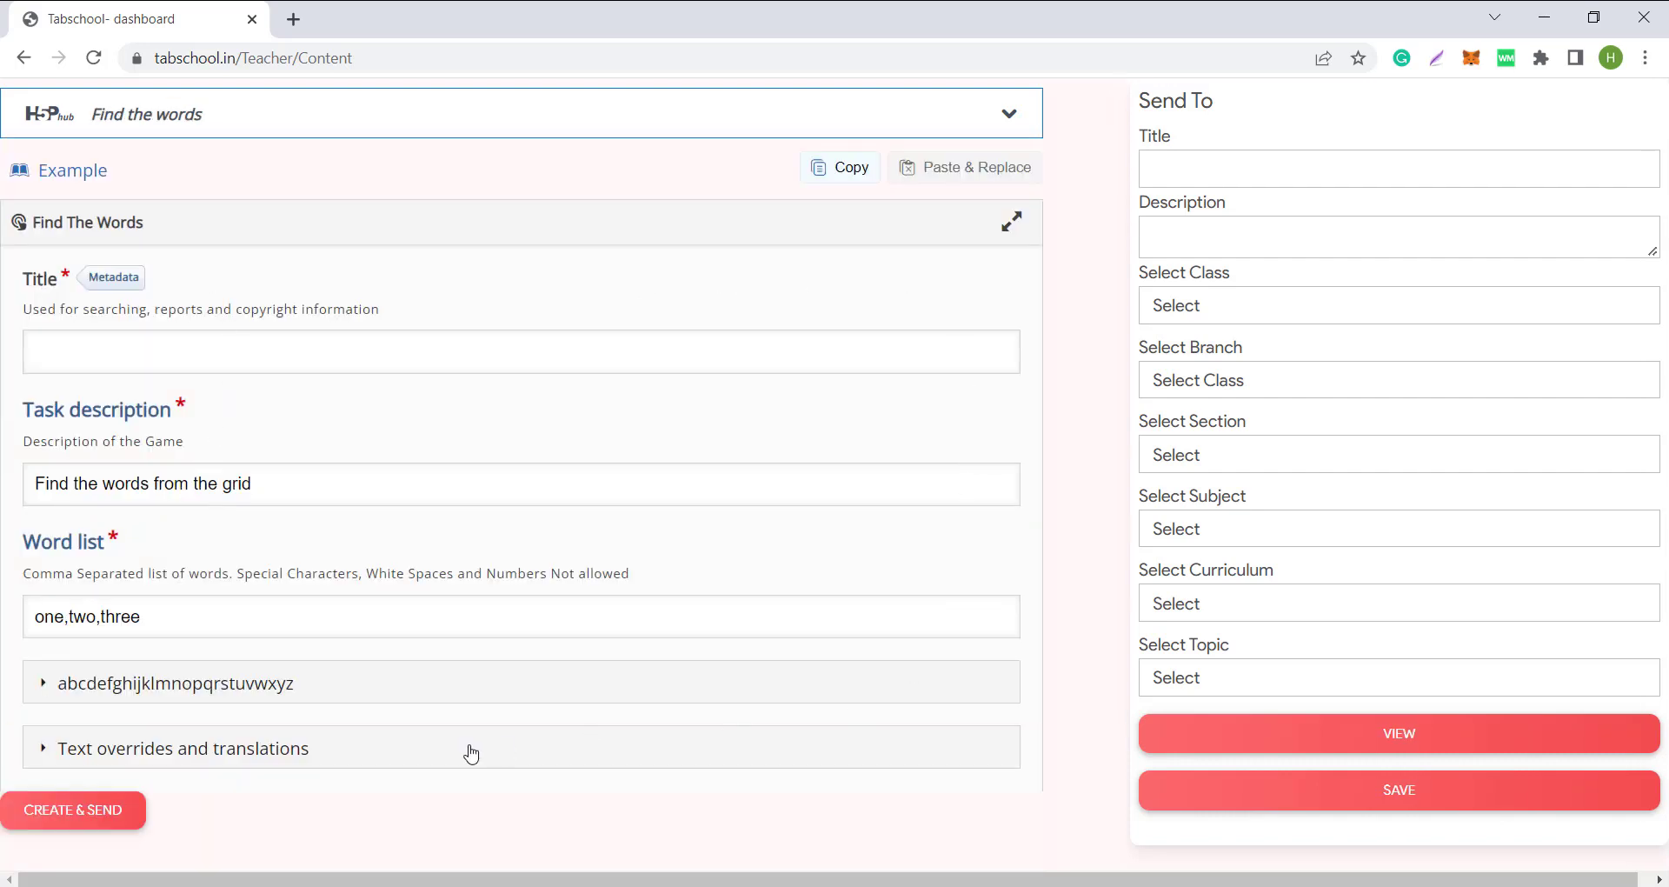
left_click(1013, 224)
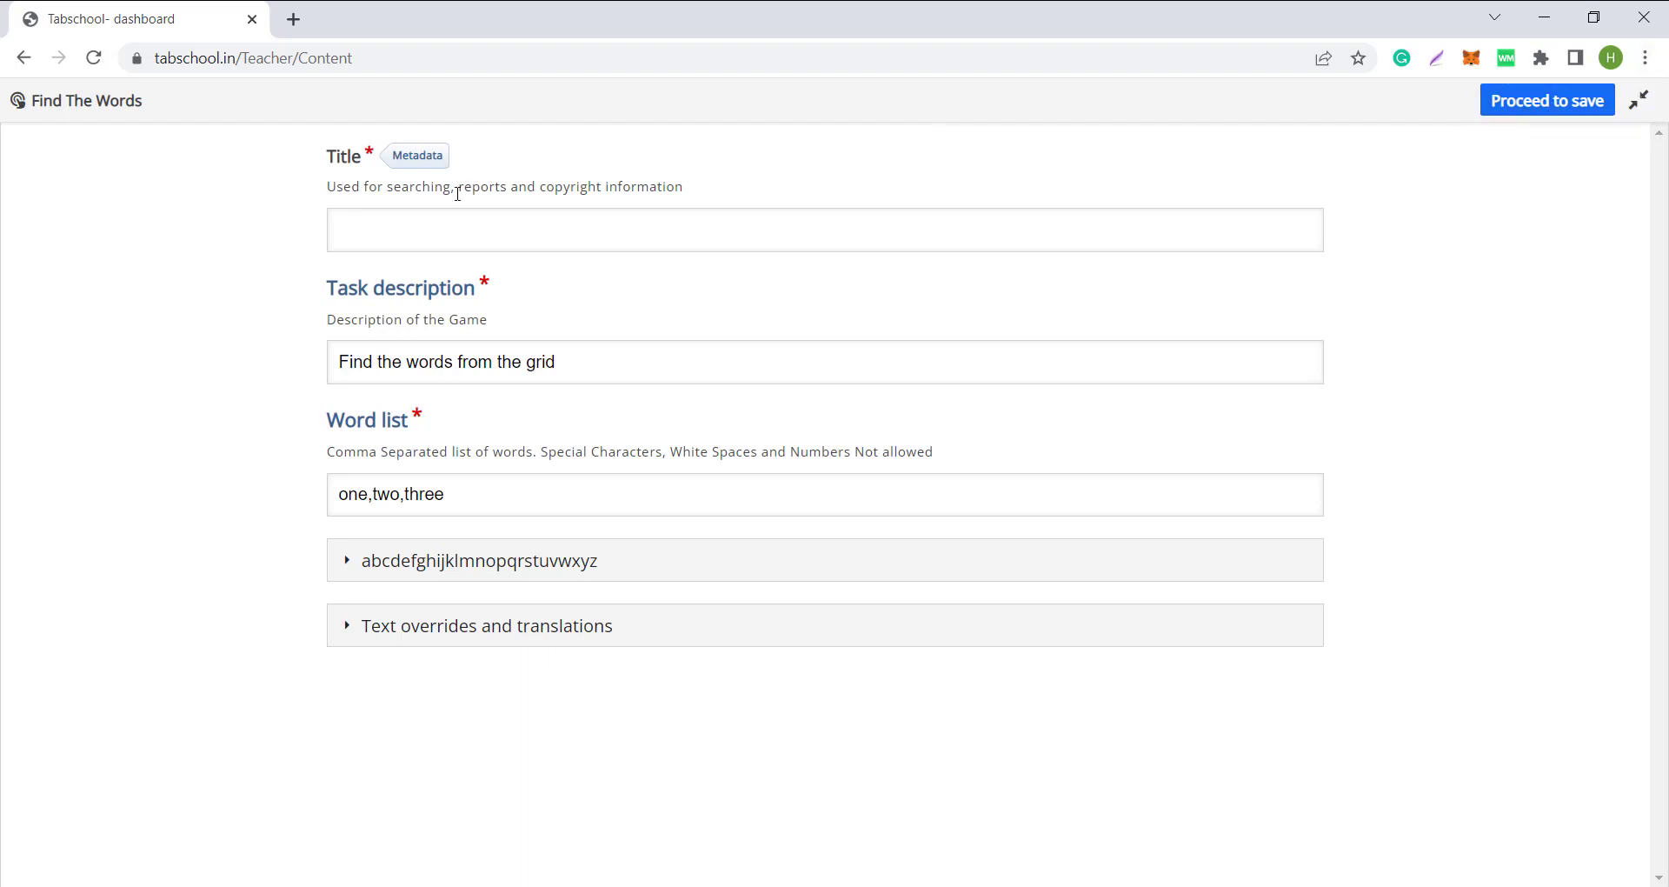
Title the activity "Find the words in the grid"
left_click(361, 235)
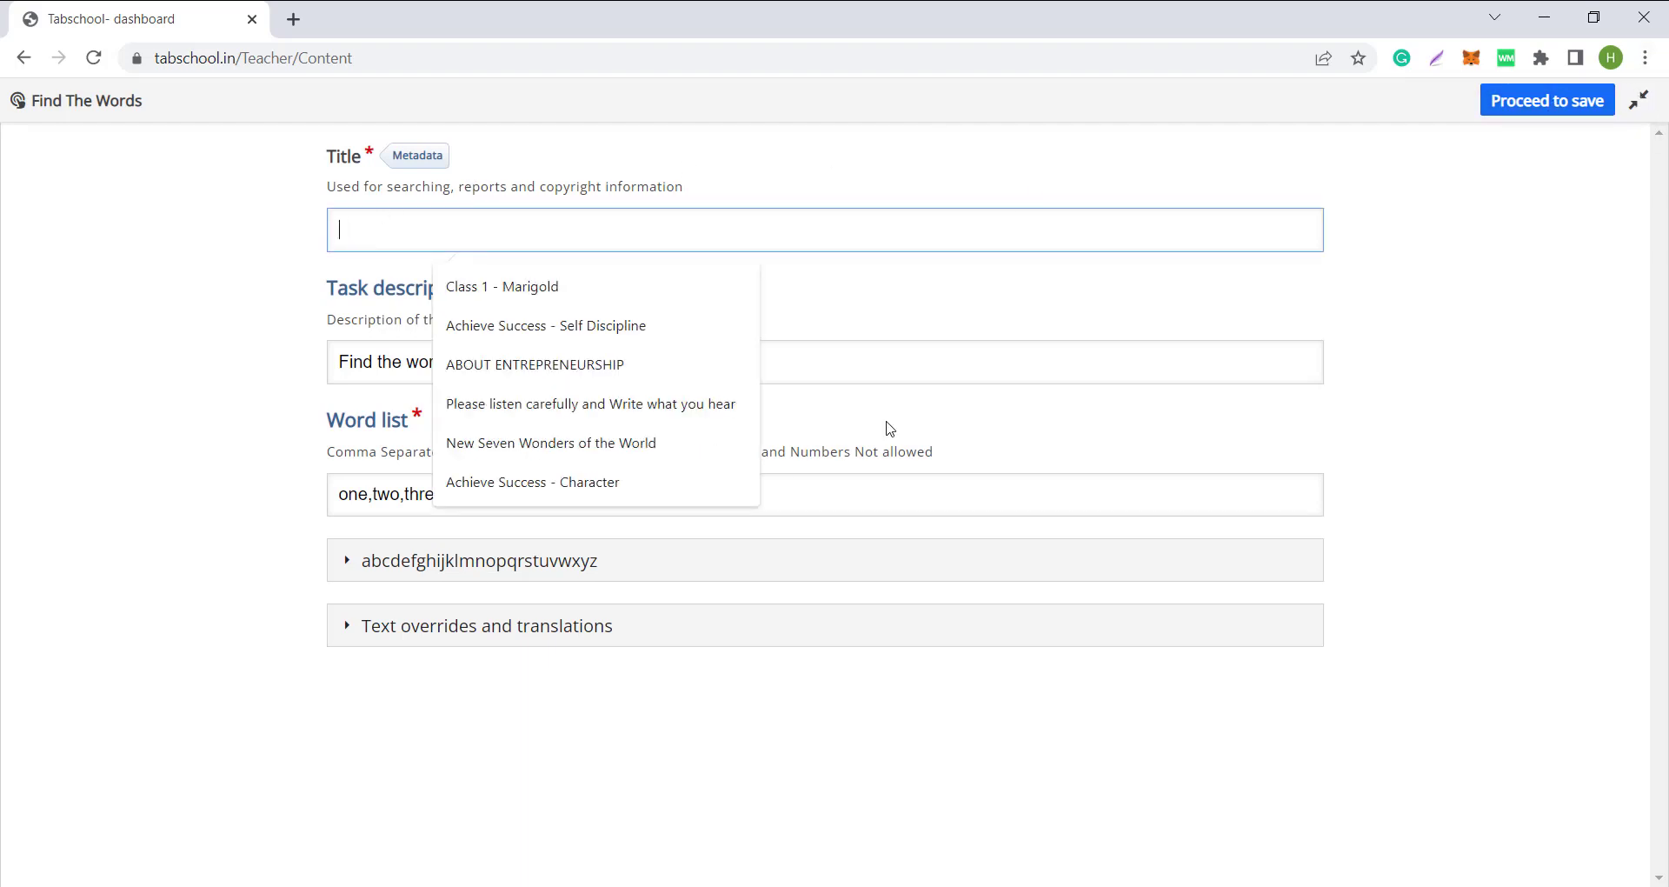
triple_click(374, 320)
left_click(400, 234)
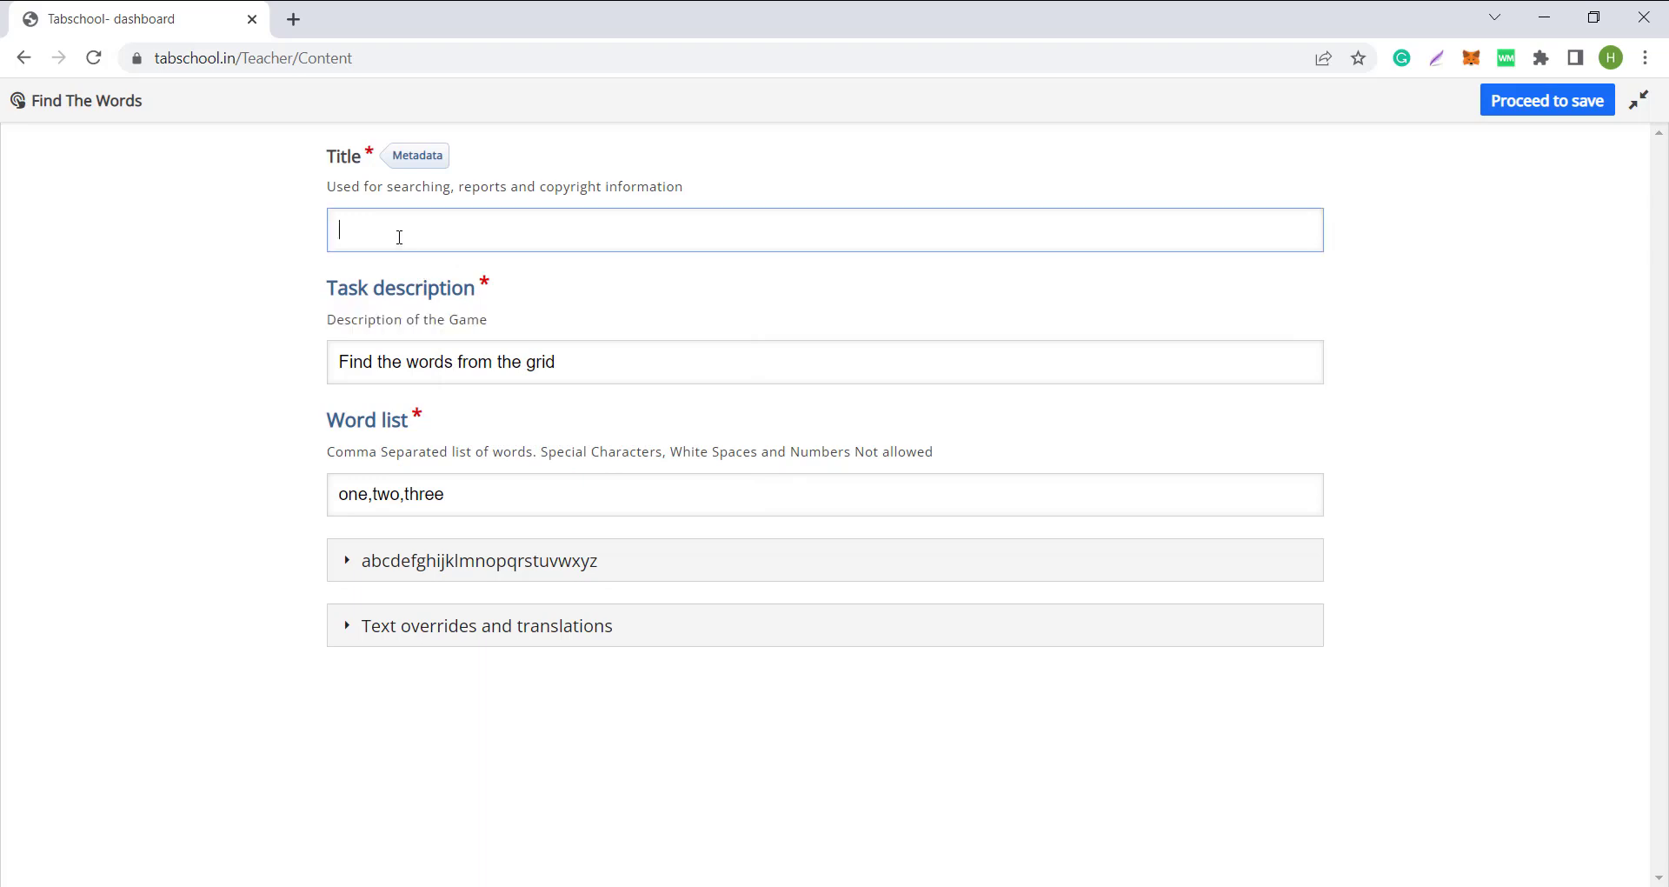
type("Find the words in the grid")
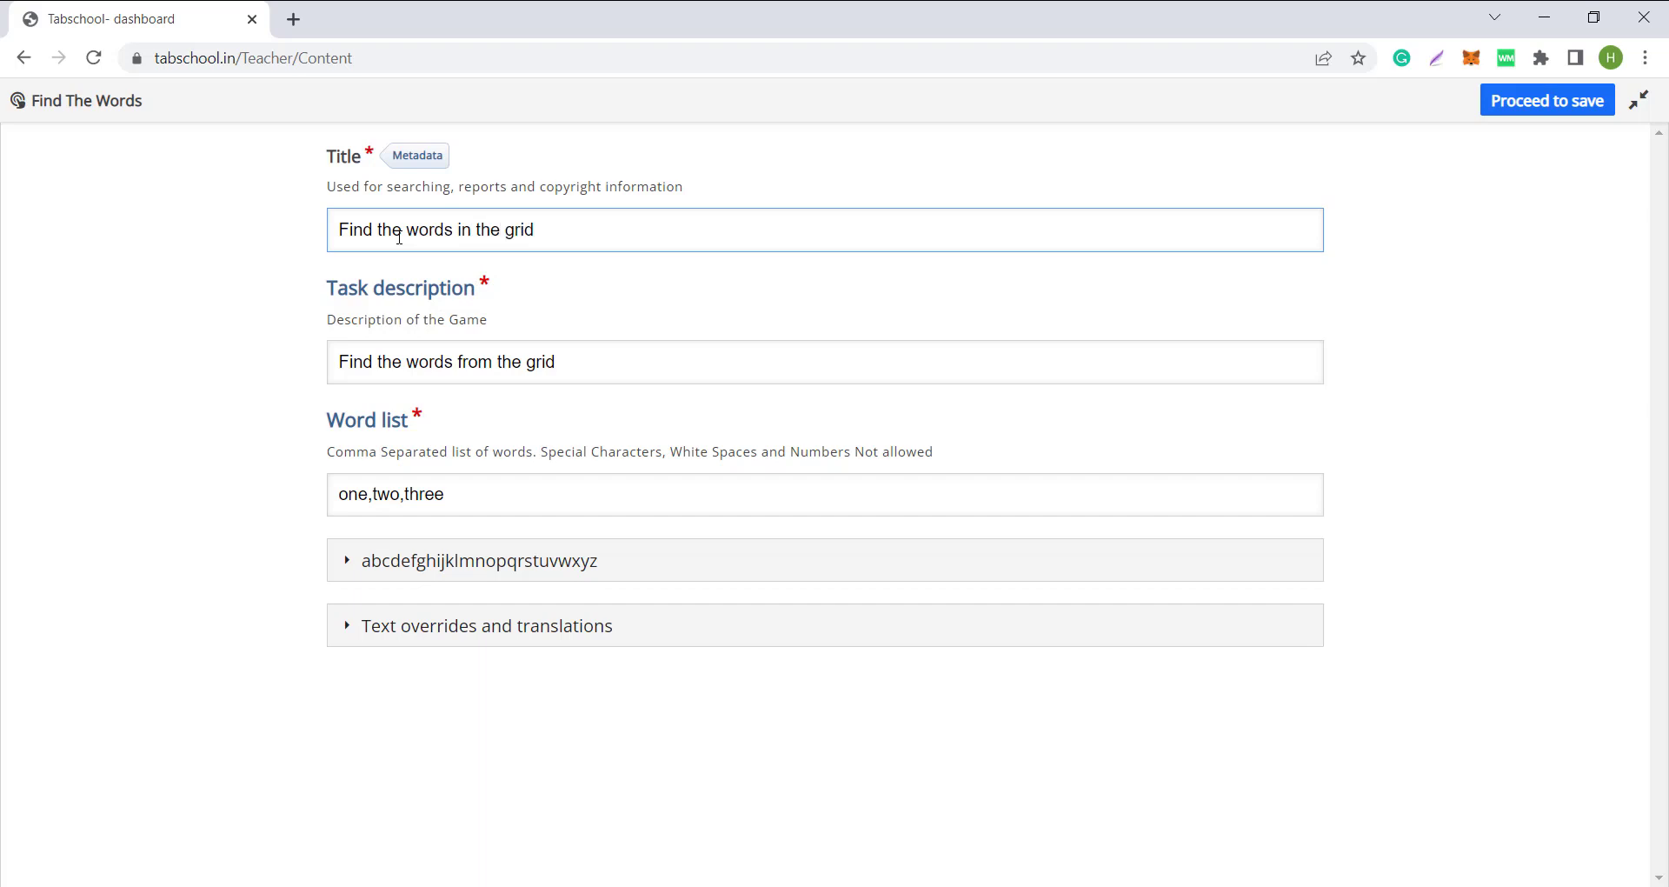
Replace the task description with "Find the words in the grid to improve your vocabulary"
left_click(570, 363)
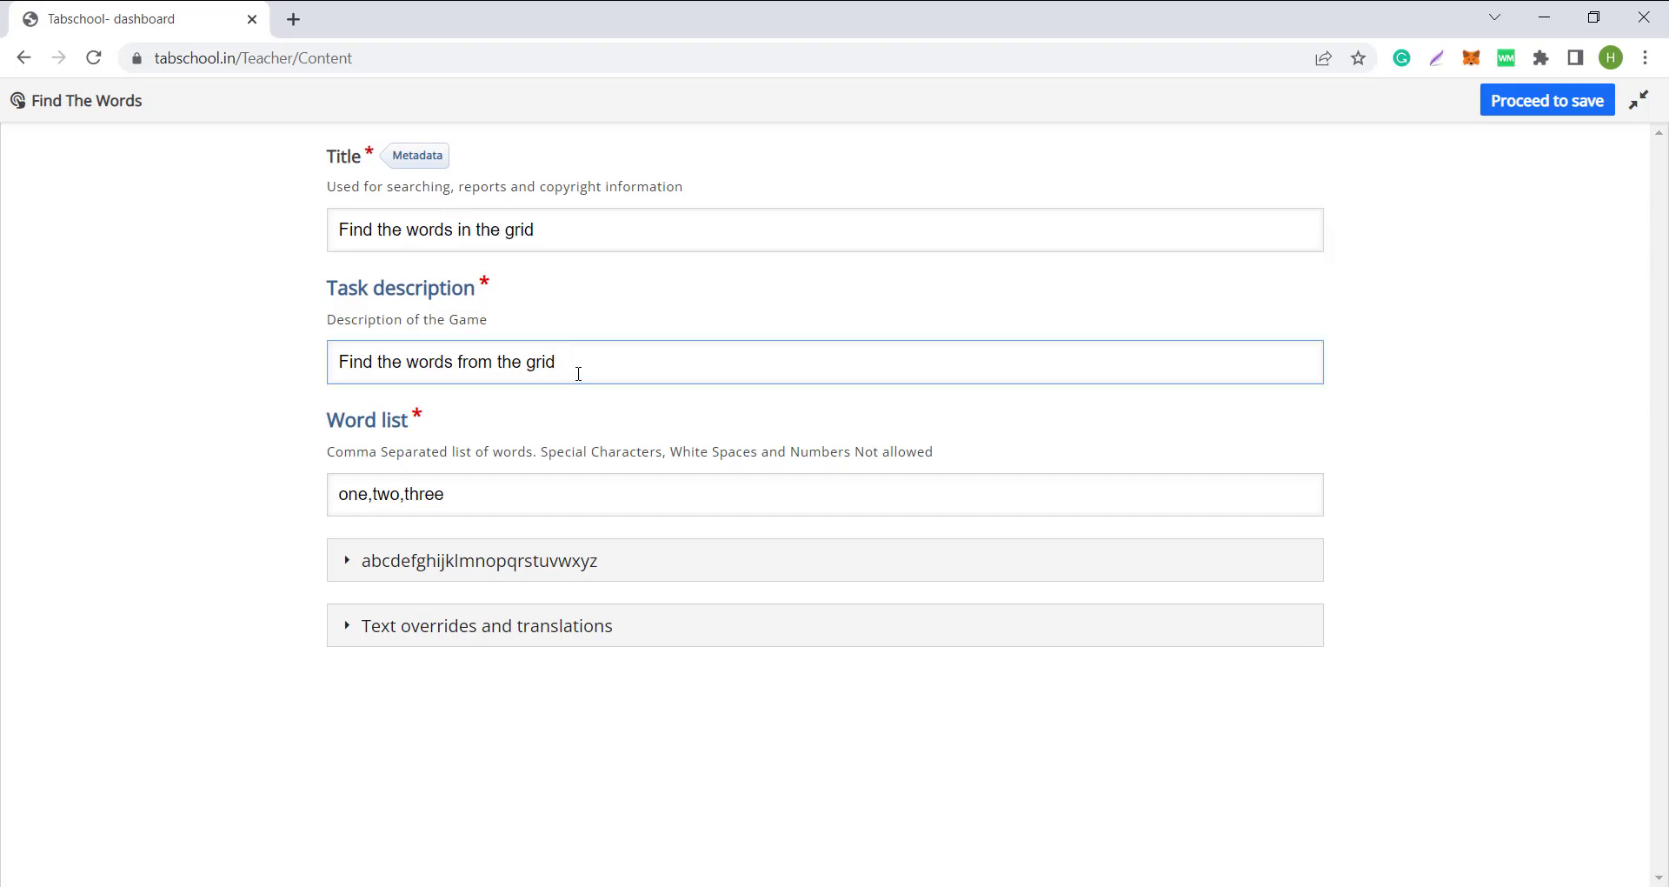
left_click_drag(585, 372, 348, 358)
key("BackSpace")
key("BackSpace")
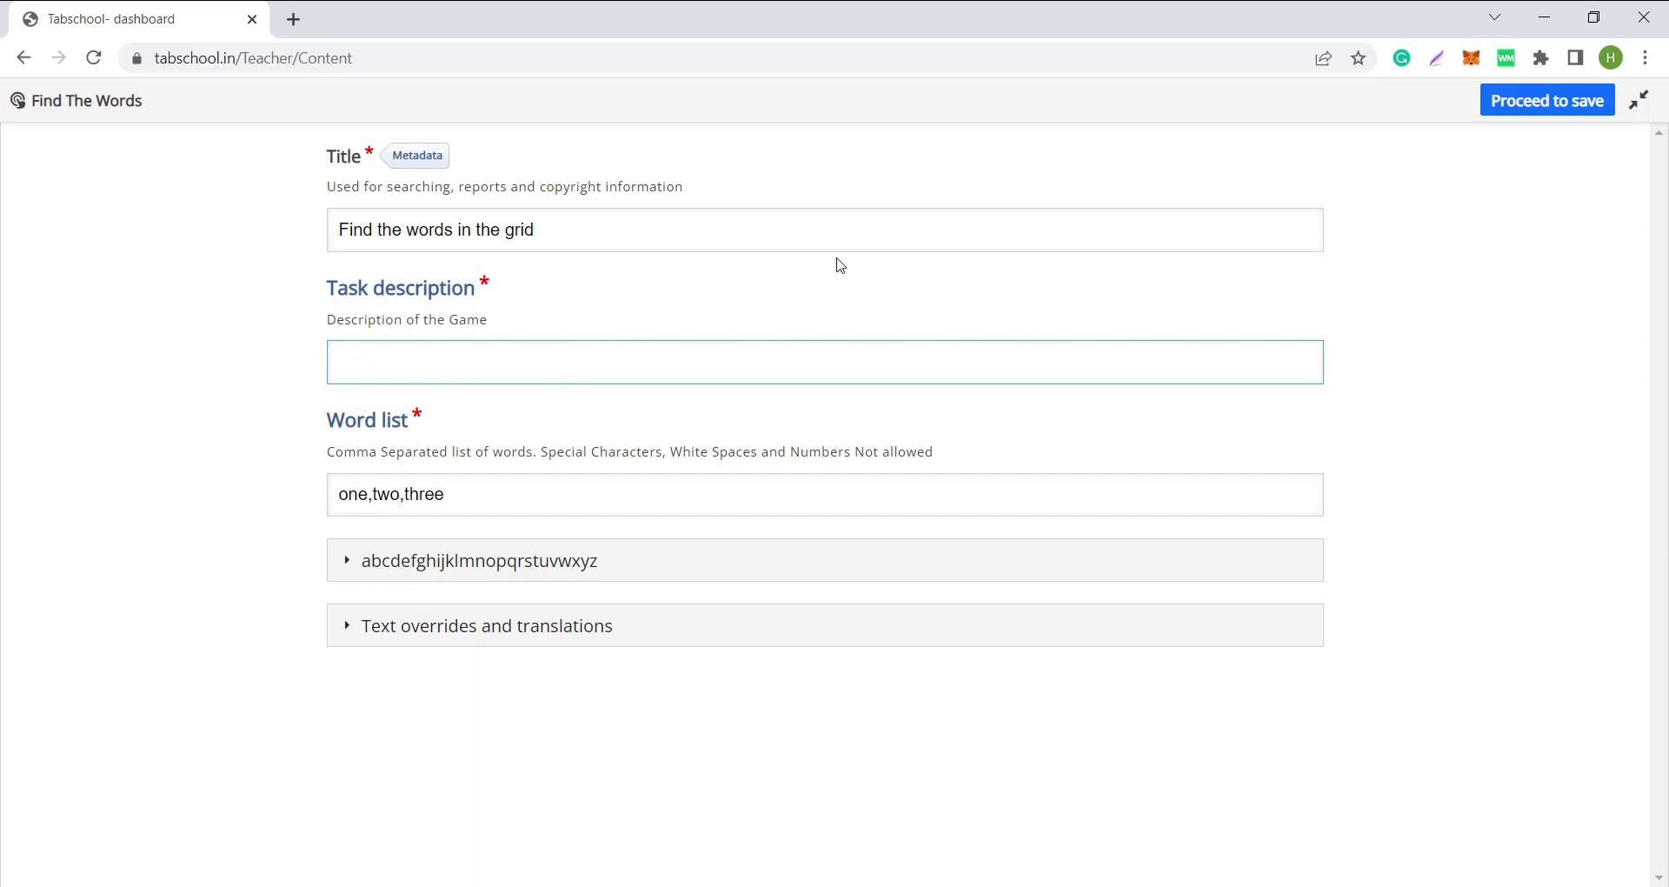
type("Find the ")
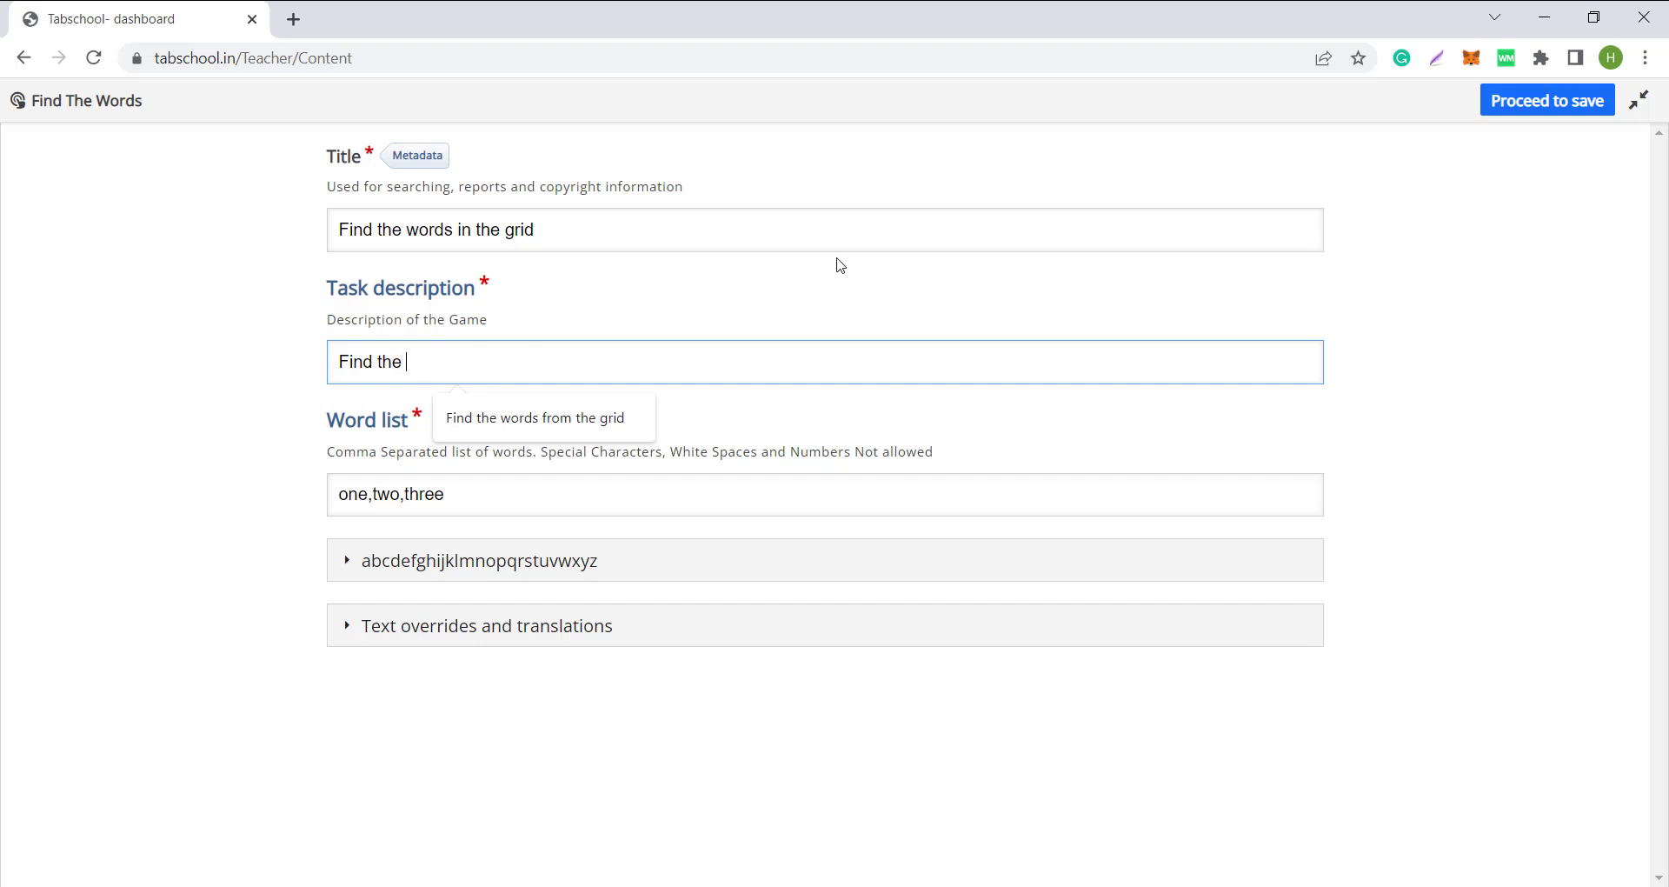
type("words in the g")
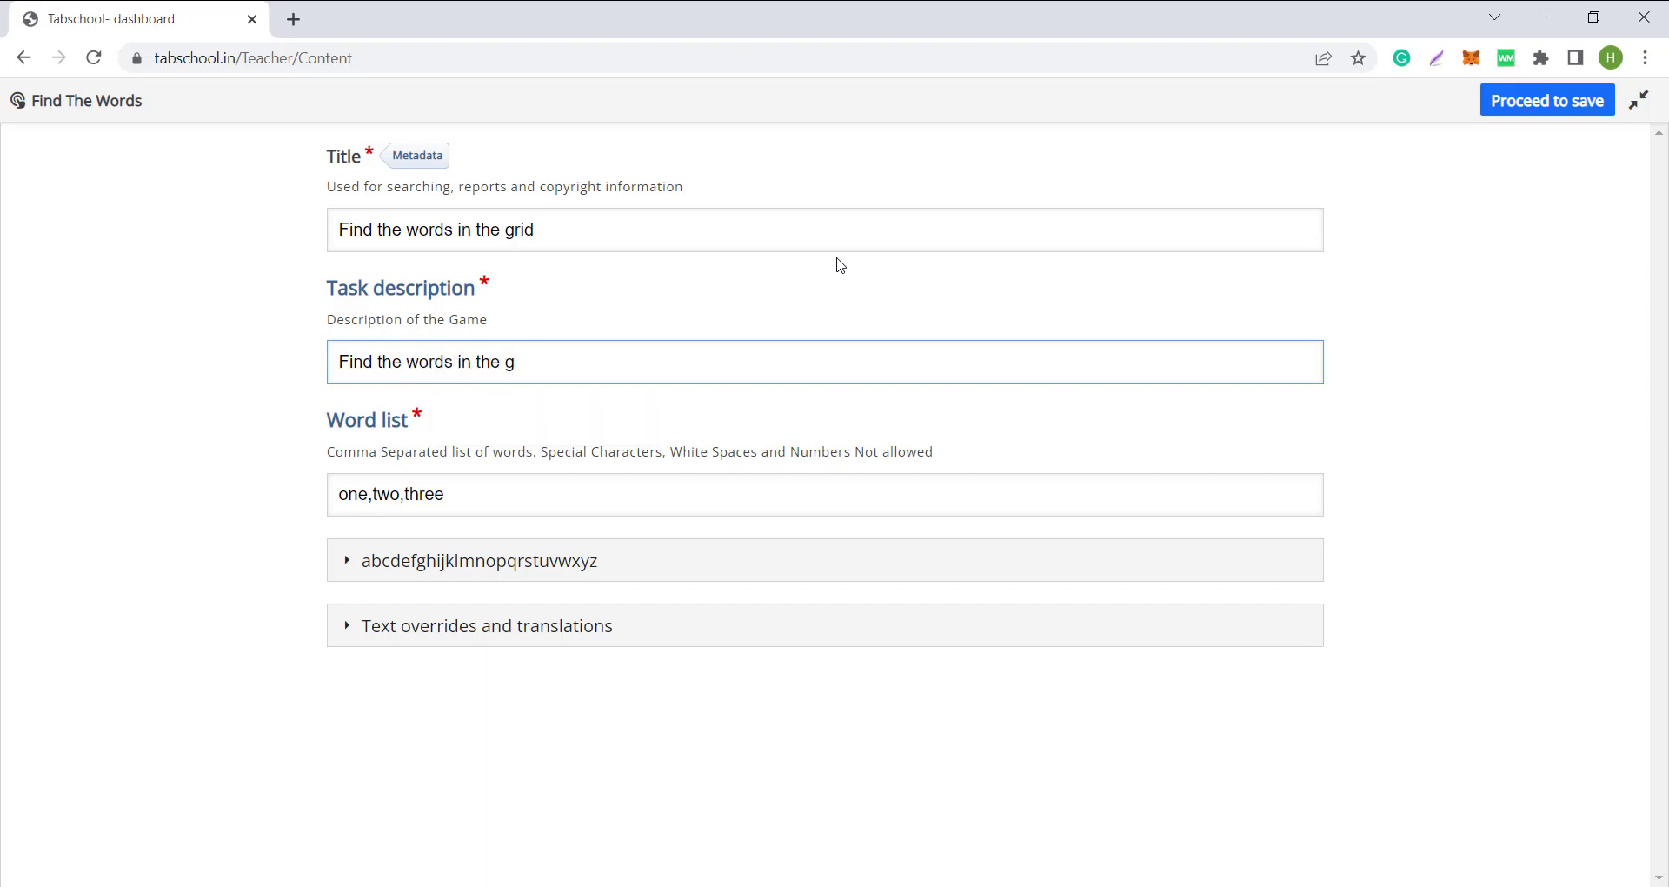
type("rid to impor")
type("you")
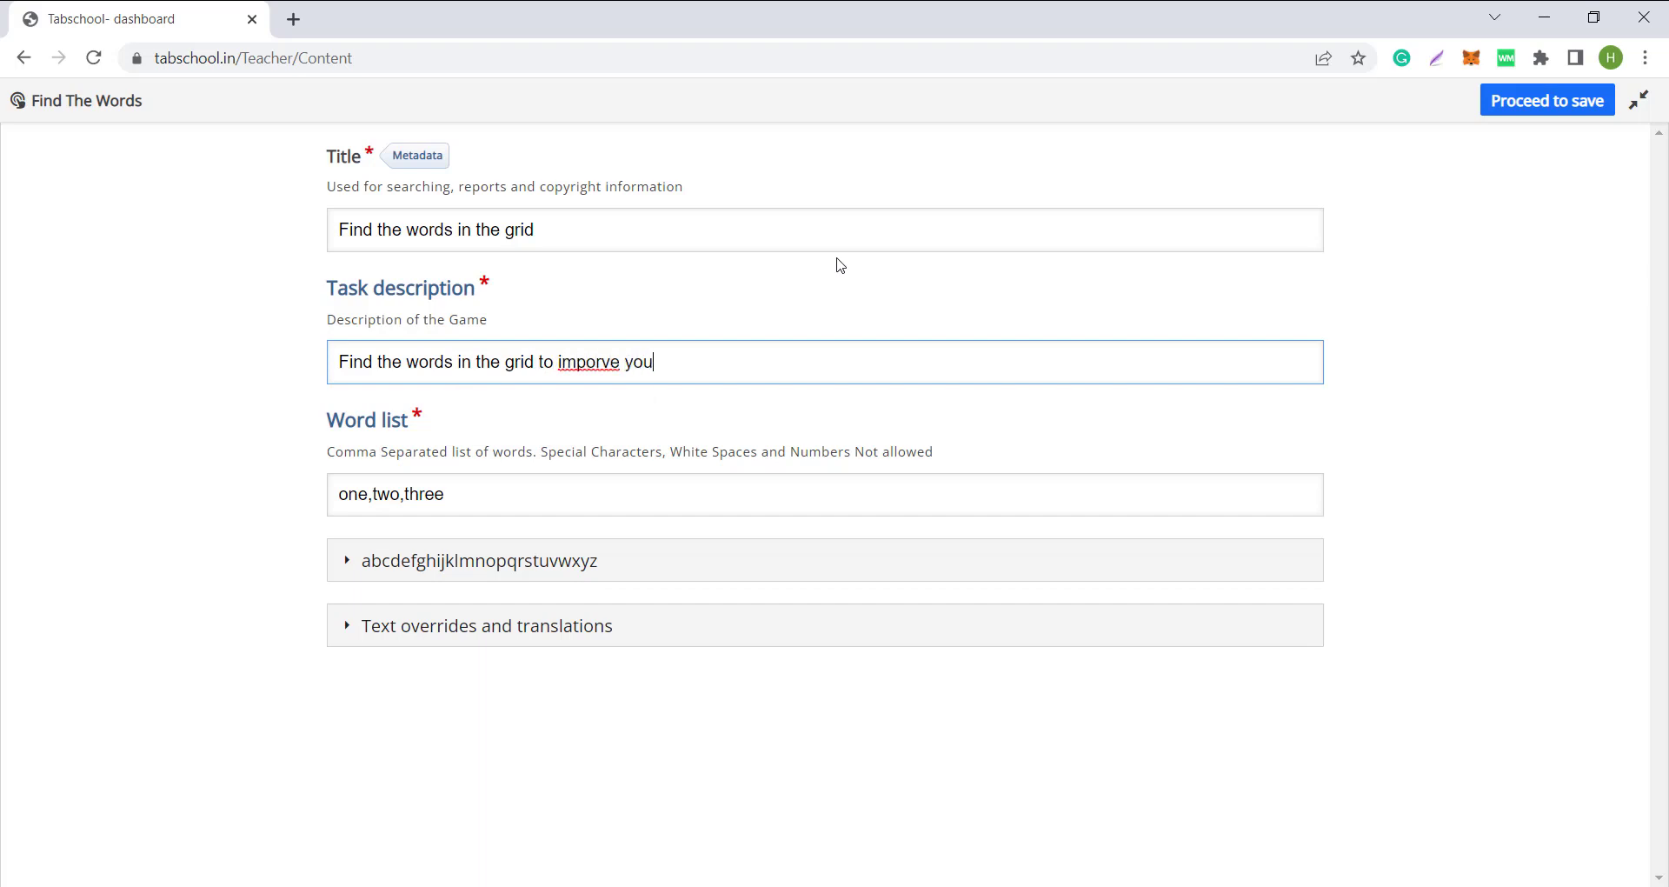
key("BackSpace")
key("BackSpace")
key("BackSpace")
key("BackSpace")
key("BackSpace")
key("BackSpace")
key("BackSpace")
type("rove your vocabulary")
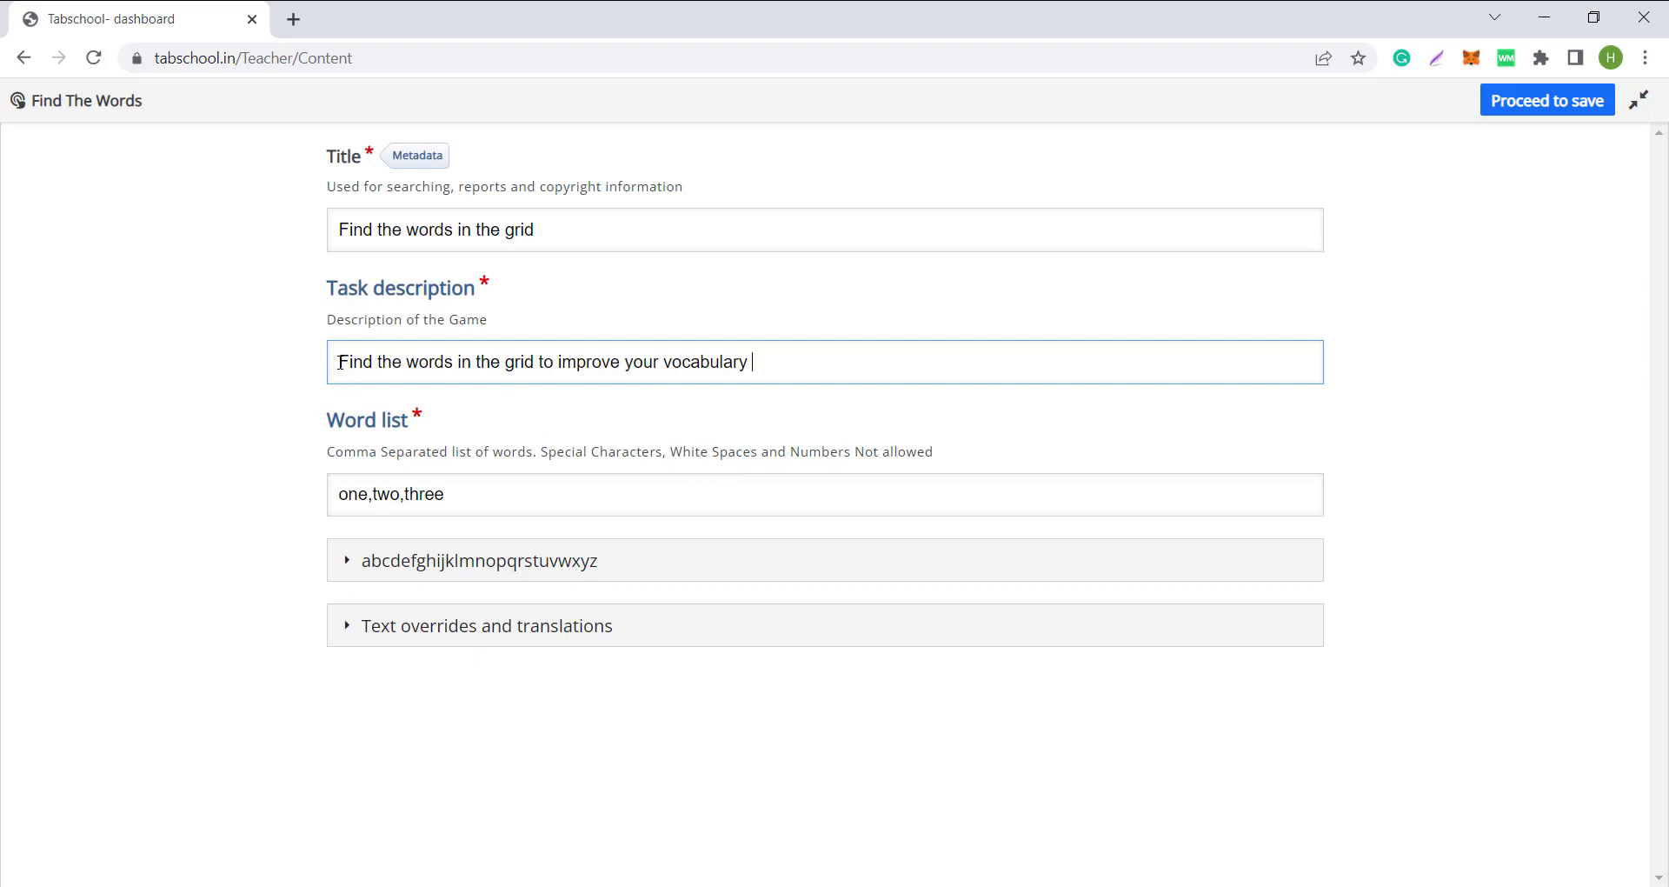
Switch to the desktop, open vocabulary.txt in Notepad and review its list of words
left_click(1557, 24)
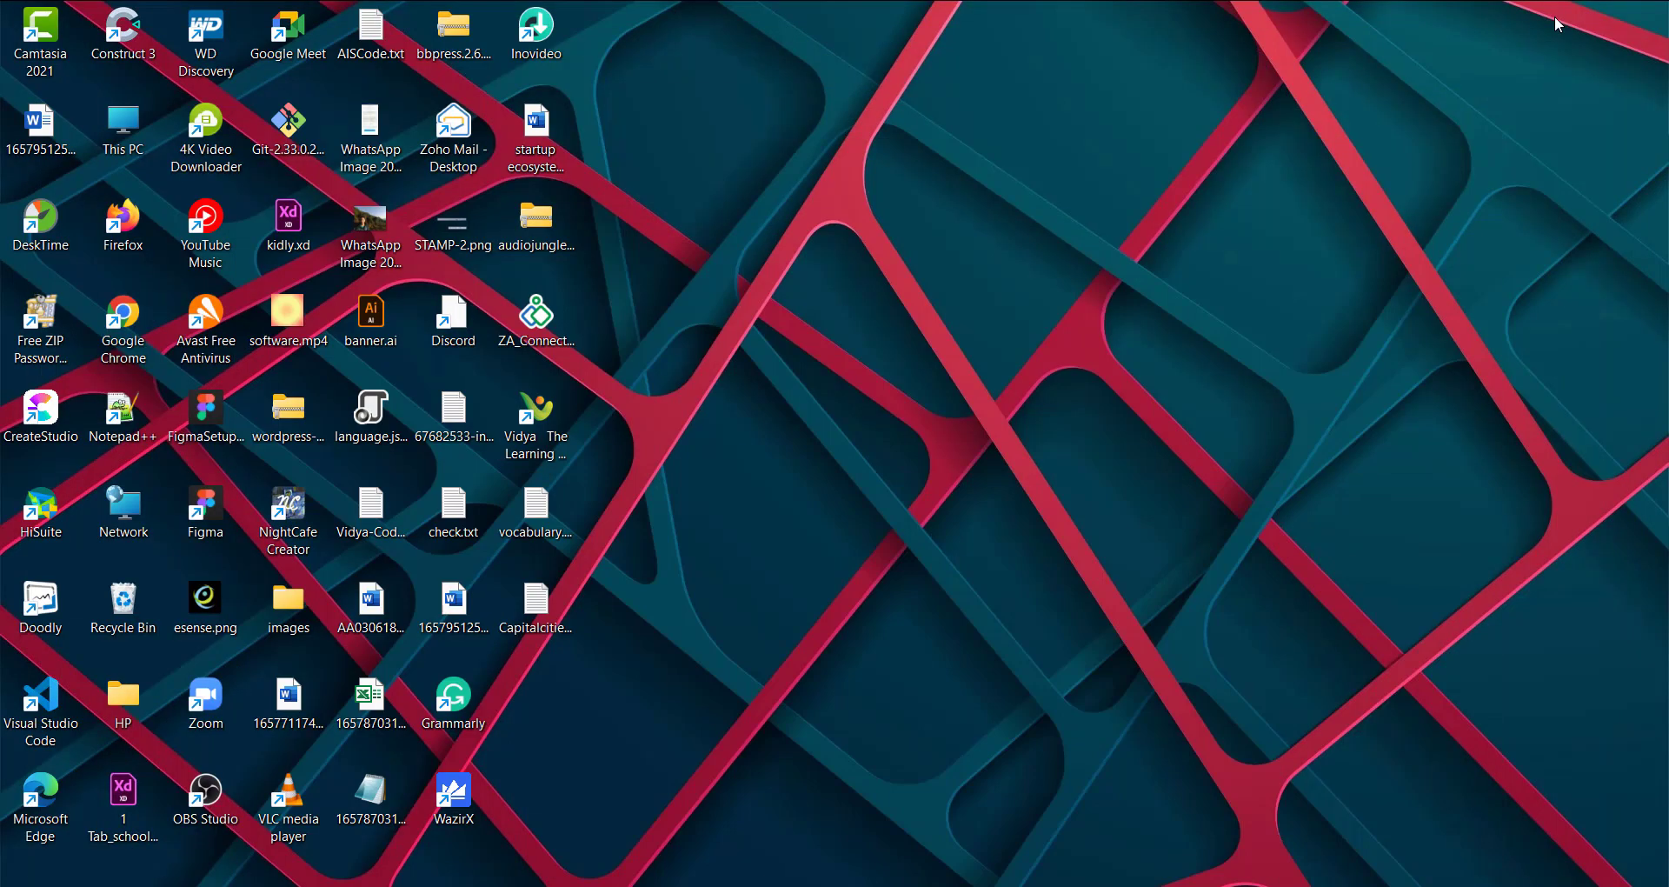
left_click(545, 518)
key("Return")
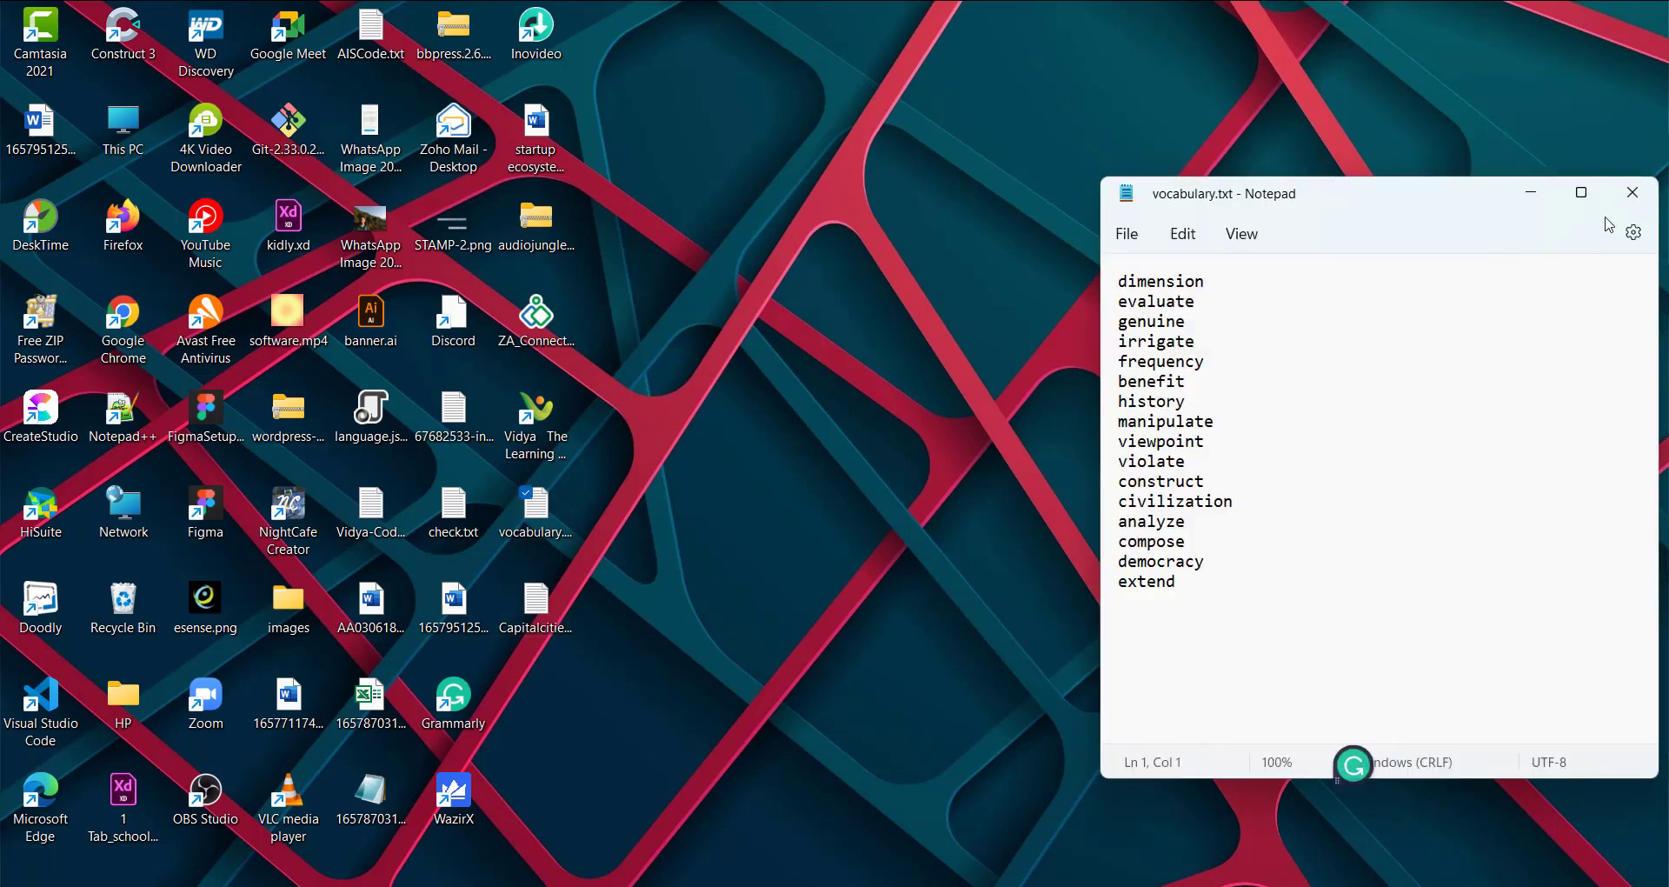
left_click(1591, 198)
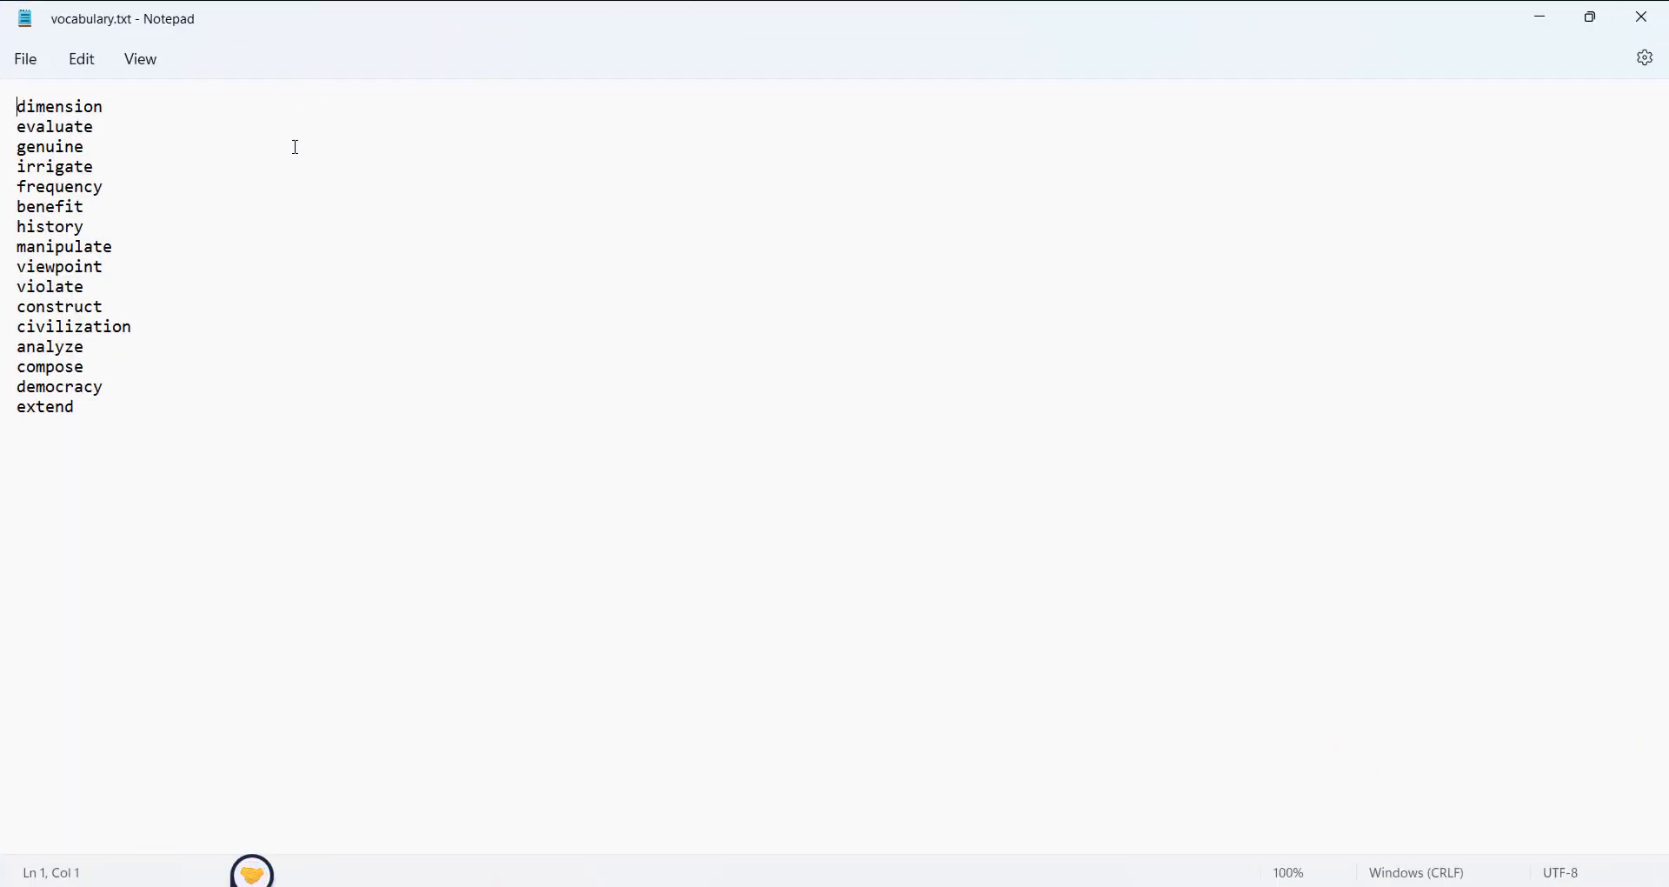
left_click_drag(138, 409, 4, 119)
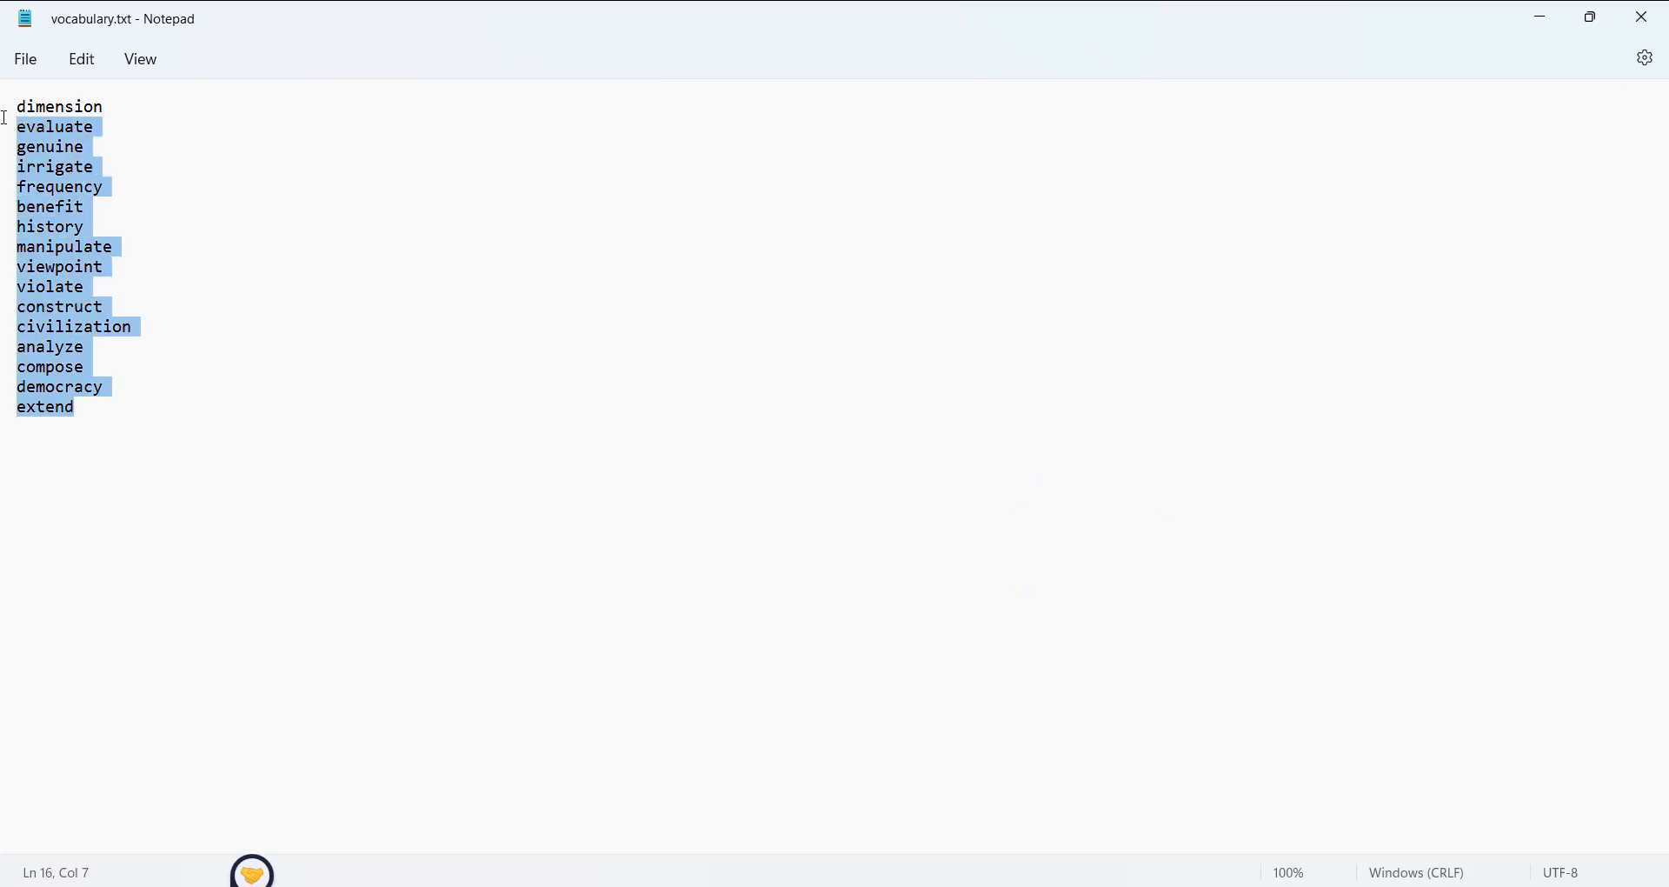
left_click(41, 105)
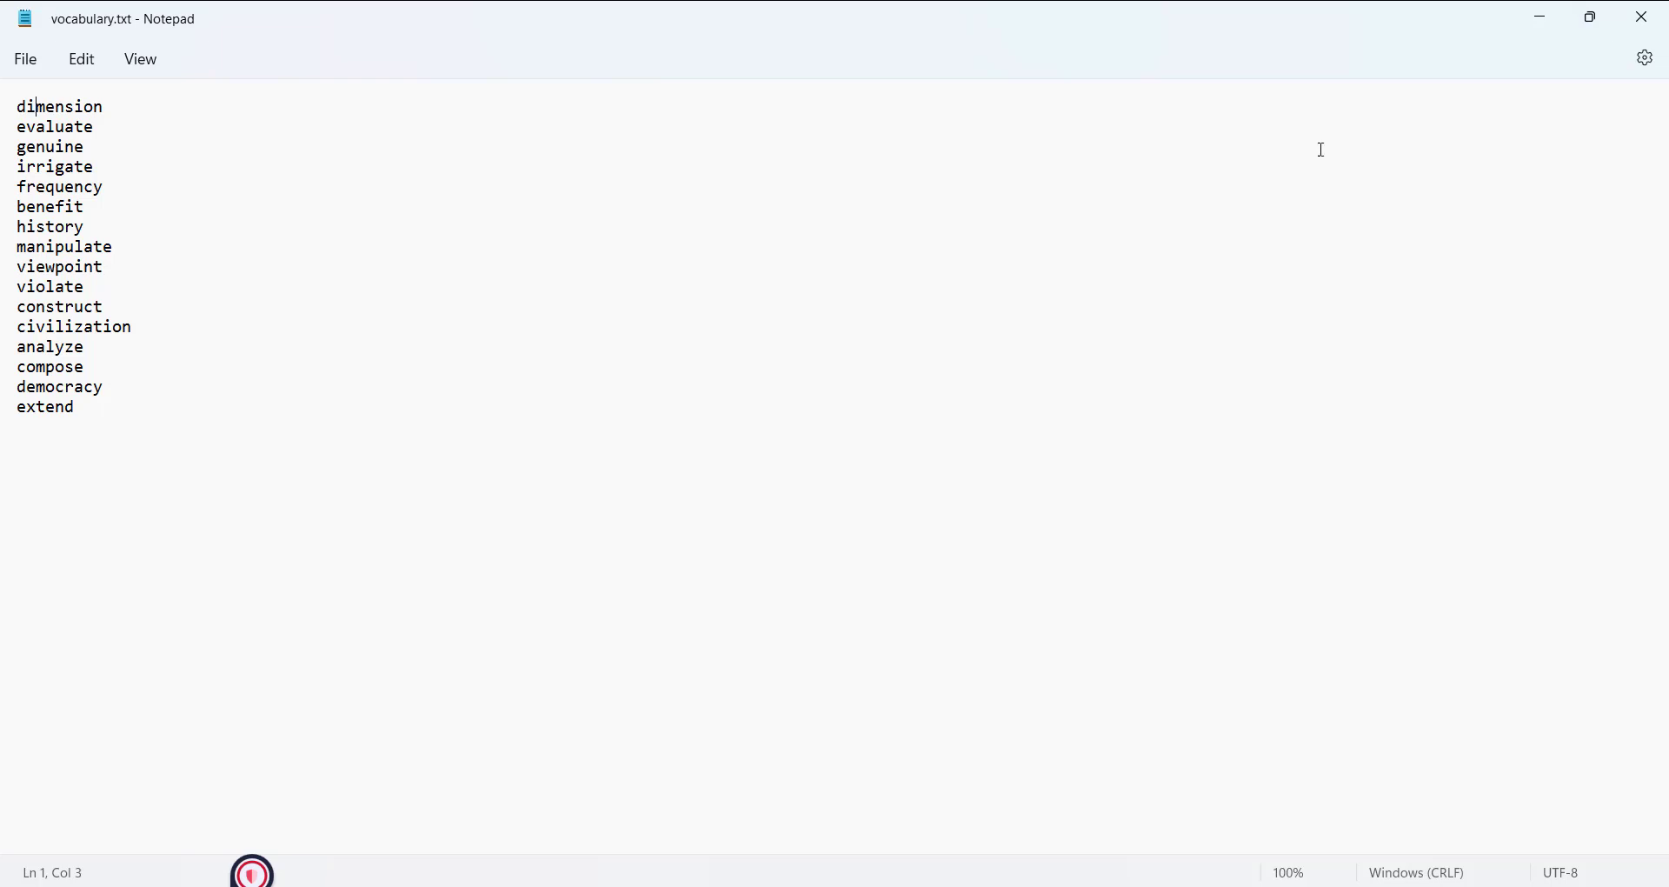
left_click(1601, 29)
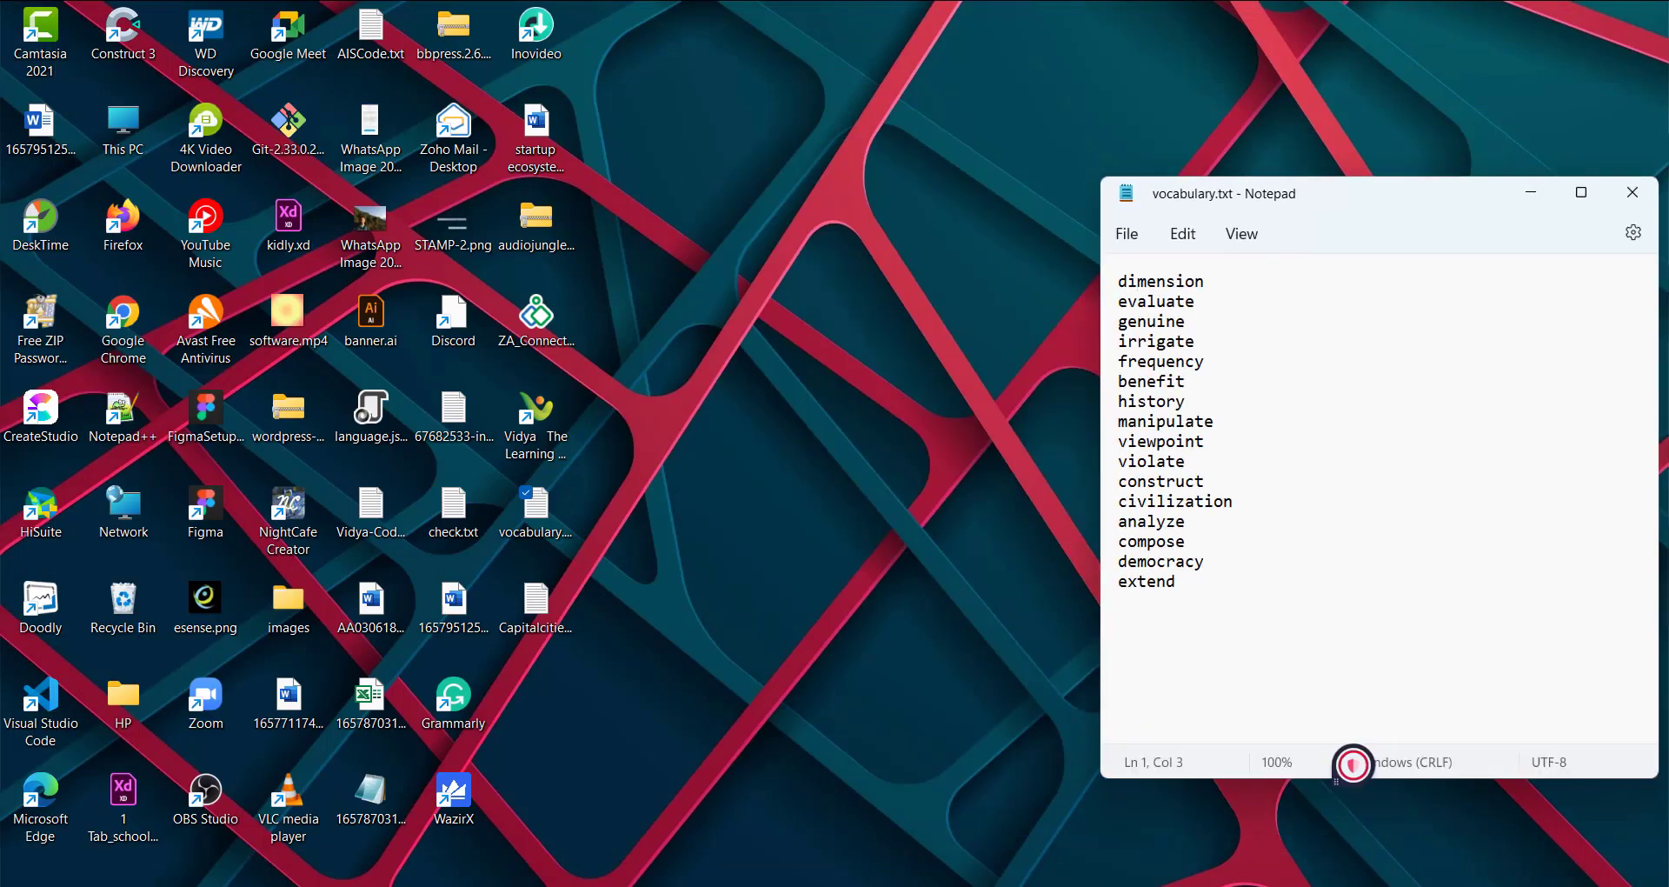
Return to the activity editor and replace the default word list with "dimension," copied from vocabulary.txt
left_click(953, 885)
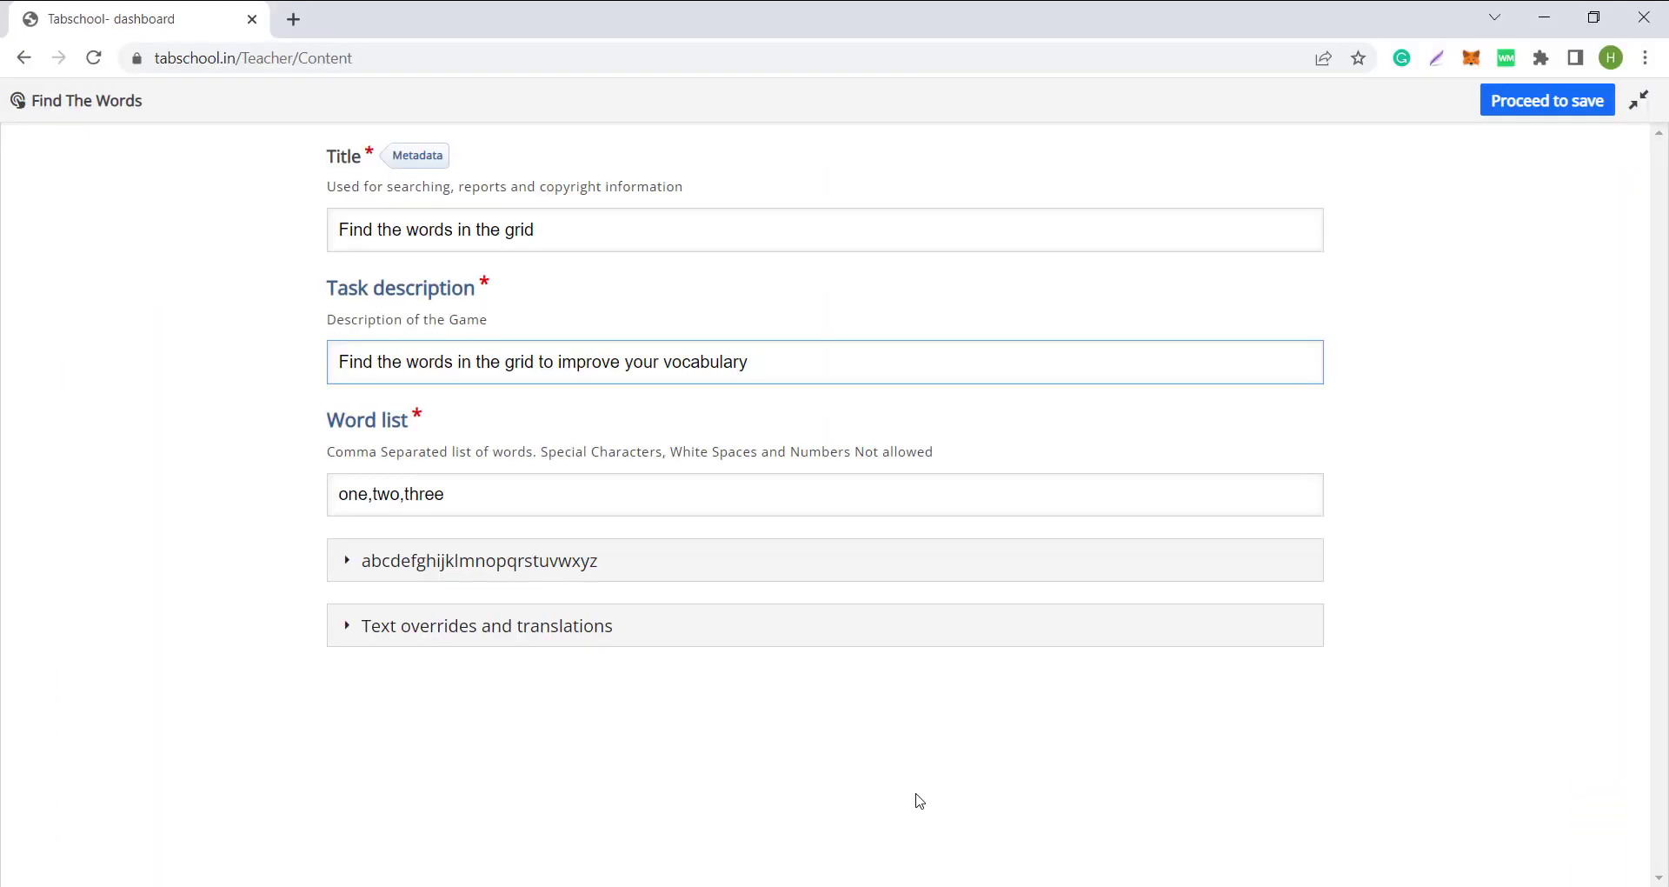
left_click_drag(333, 420, 424, 418)
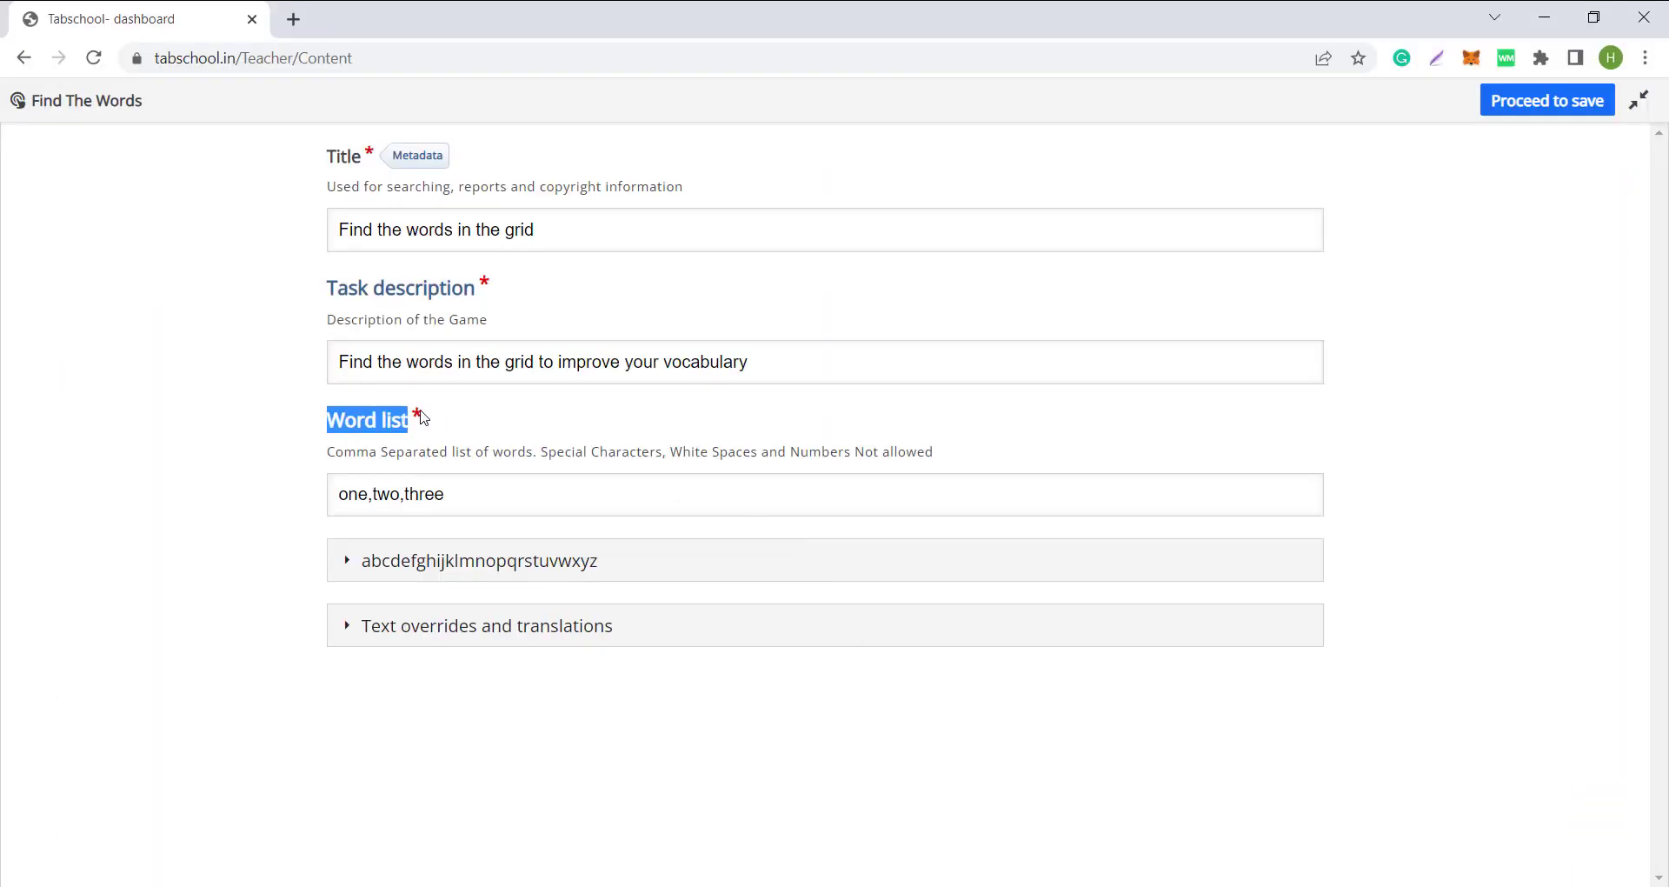
left_click(403, 492)
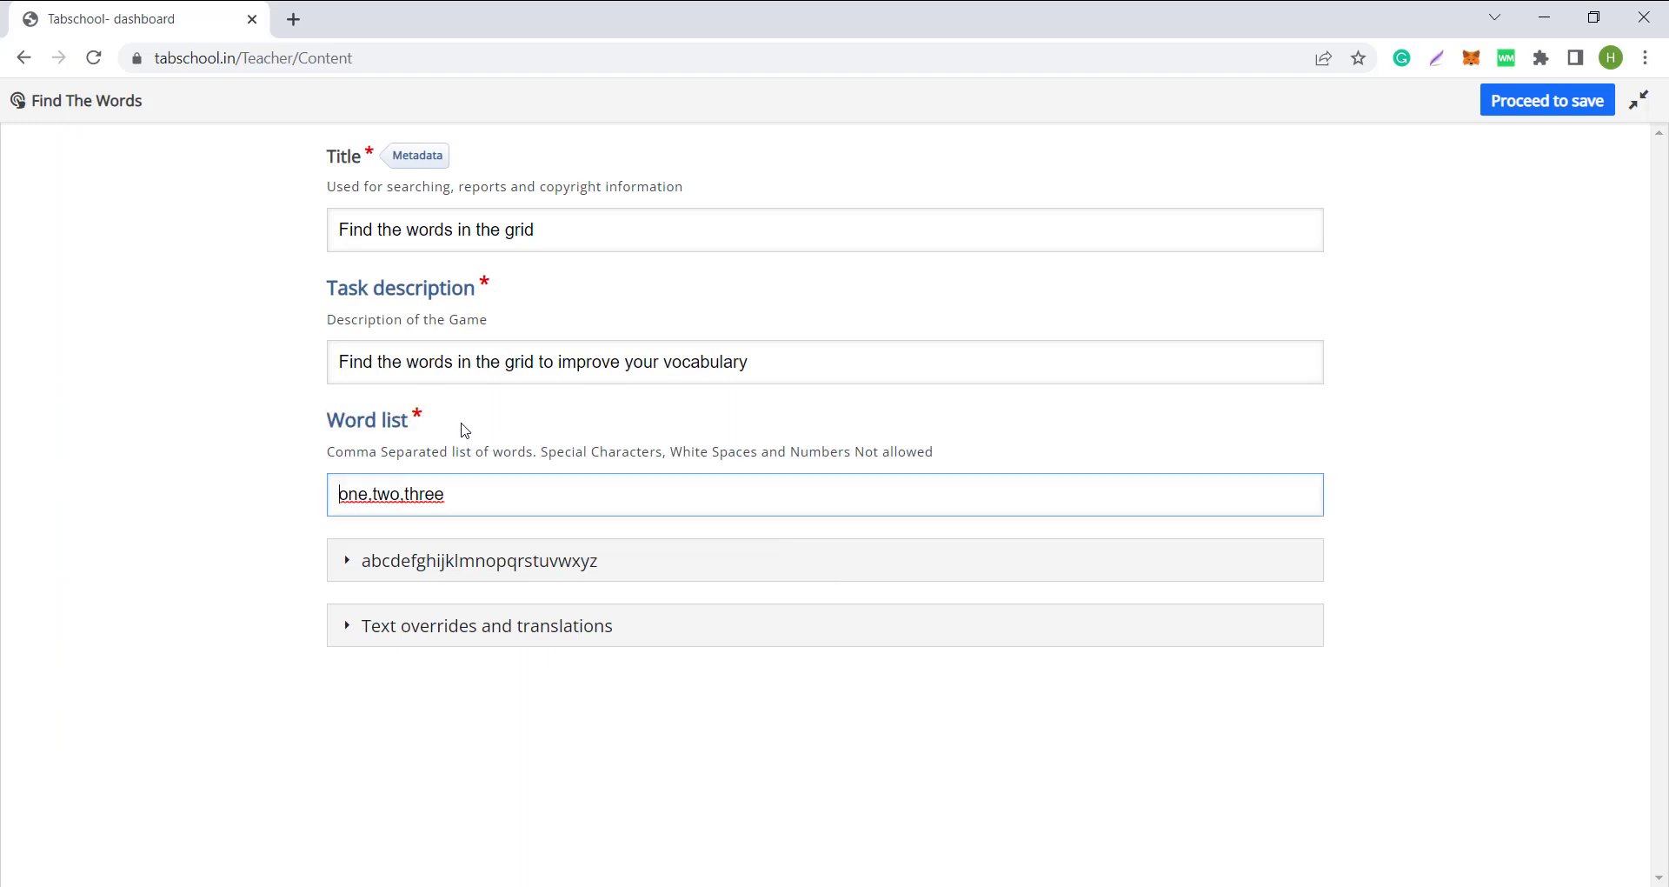
left_click_drag(670, 451, 728, 451)
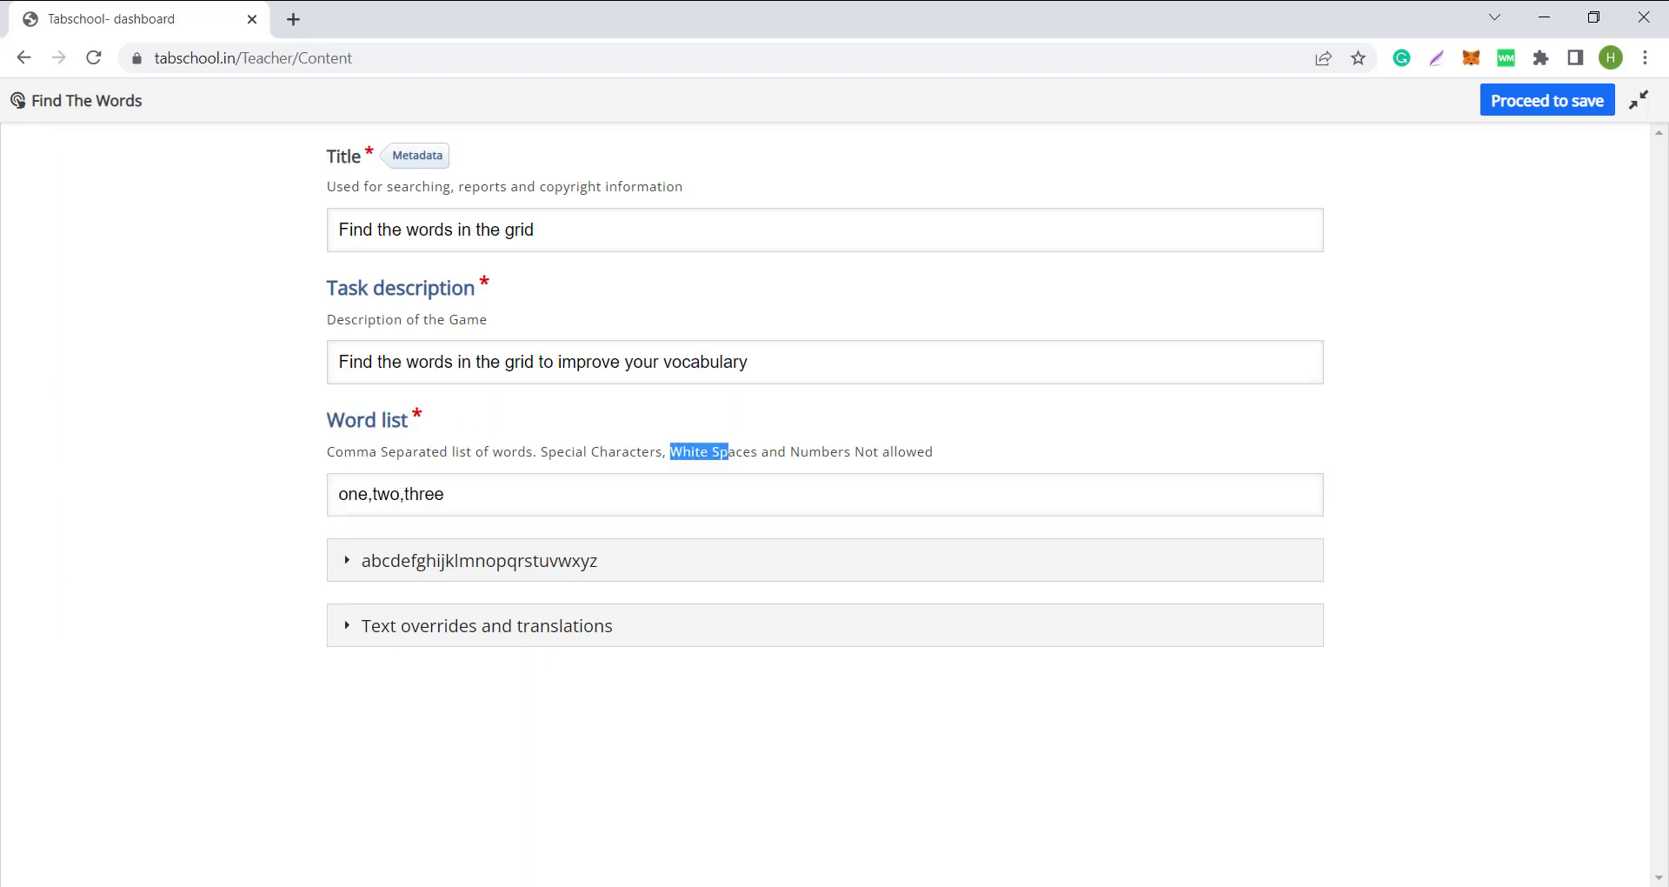
key("alt+Tab")
double_click(1118, 277)
key("ctrl+c")
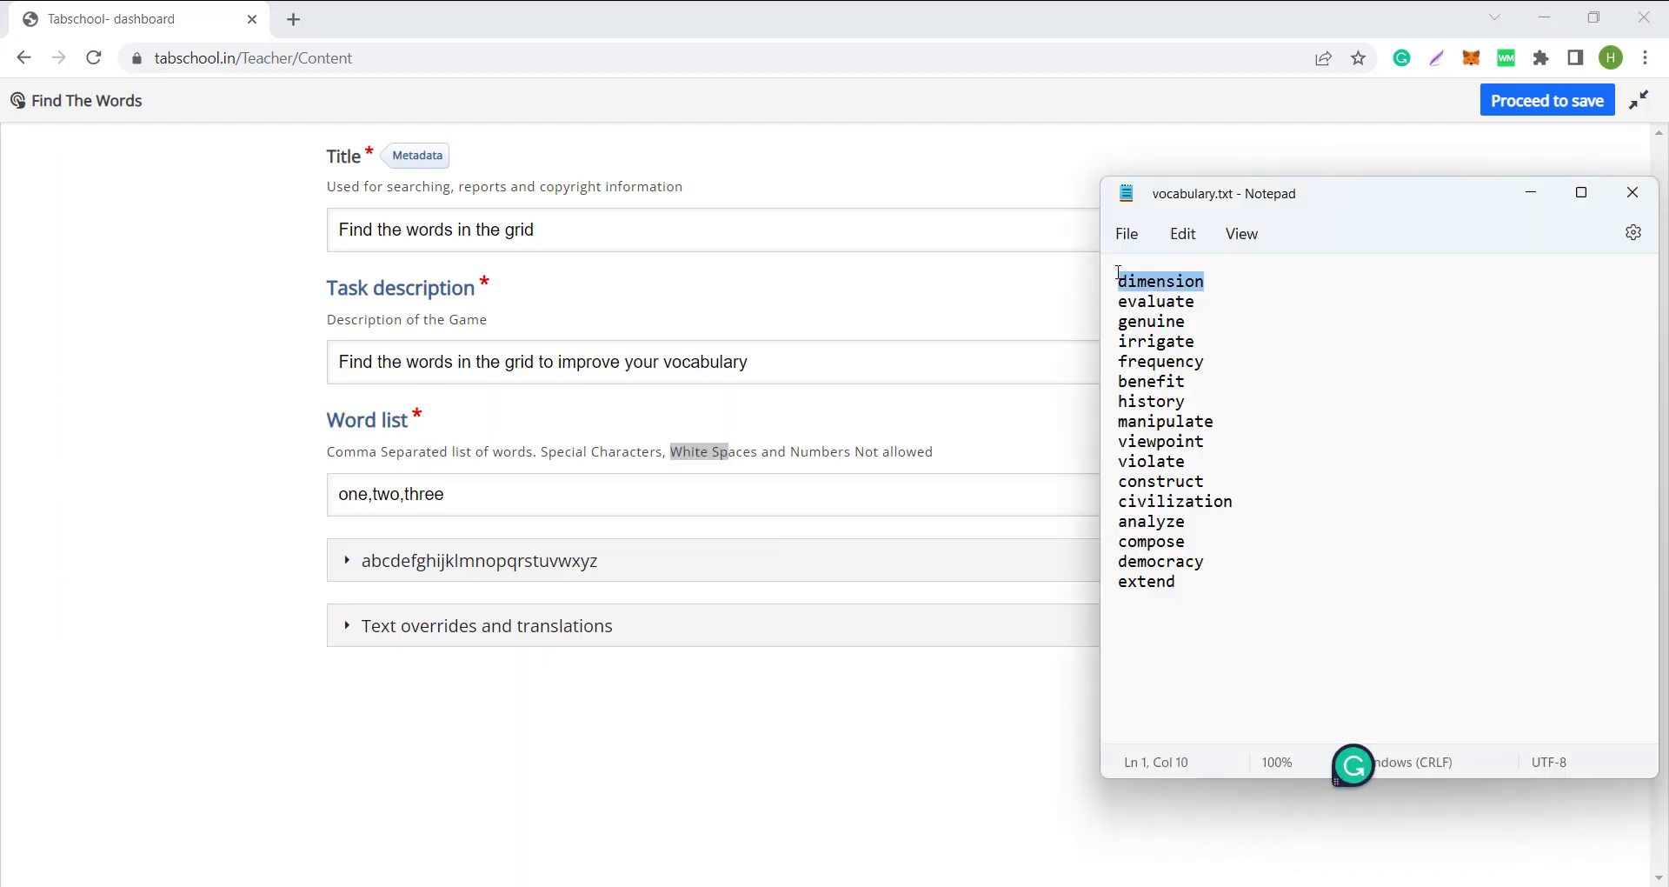
left_click_drag(600, 487, 324, 492)
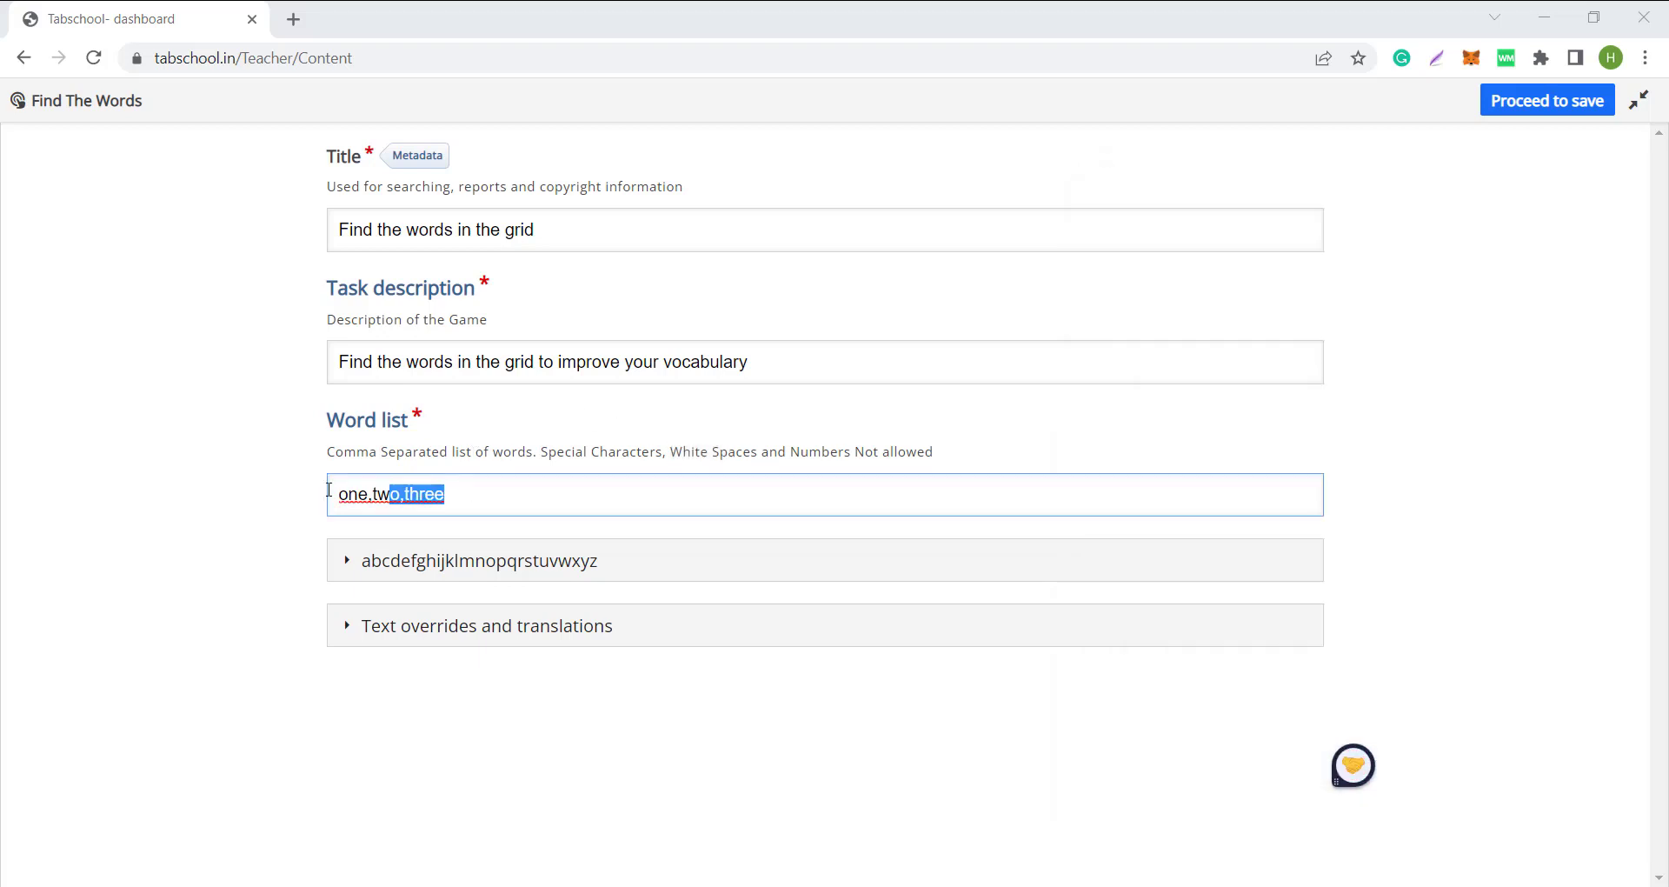
key("ctrl+v")
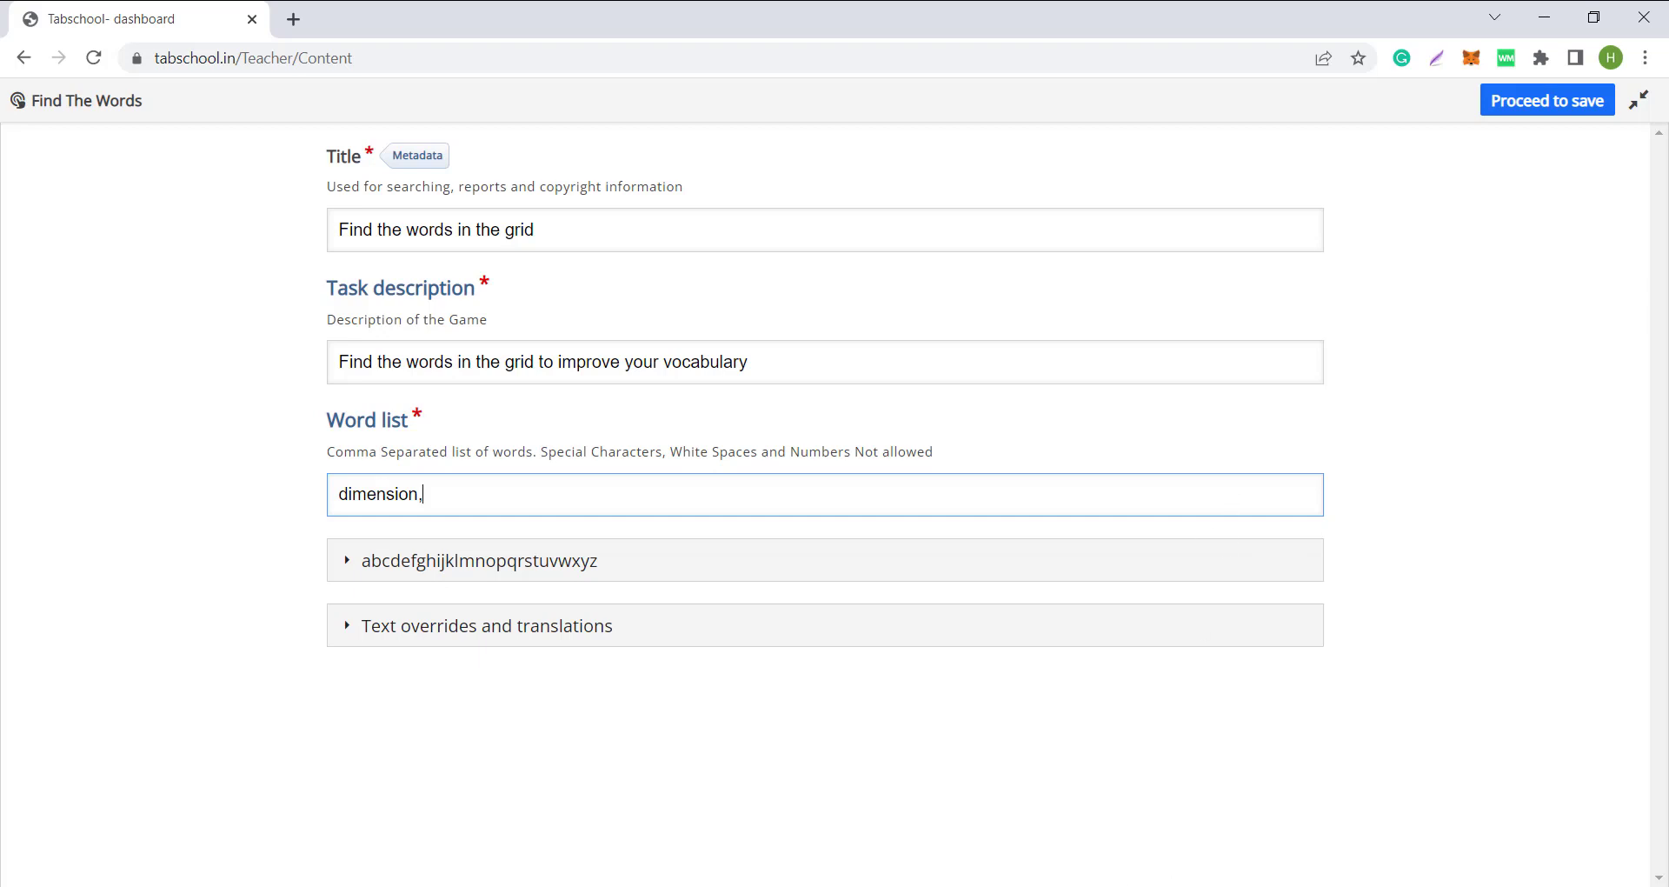
Copy the words from evaluate through extend in vocabulary.txt and paste them after "dimension," in the activity's word list
left_click(1151, 886)
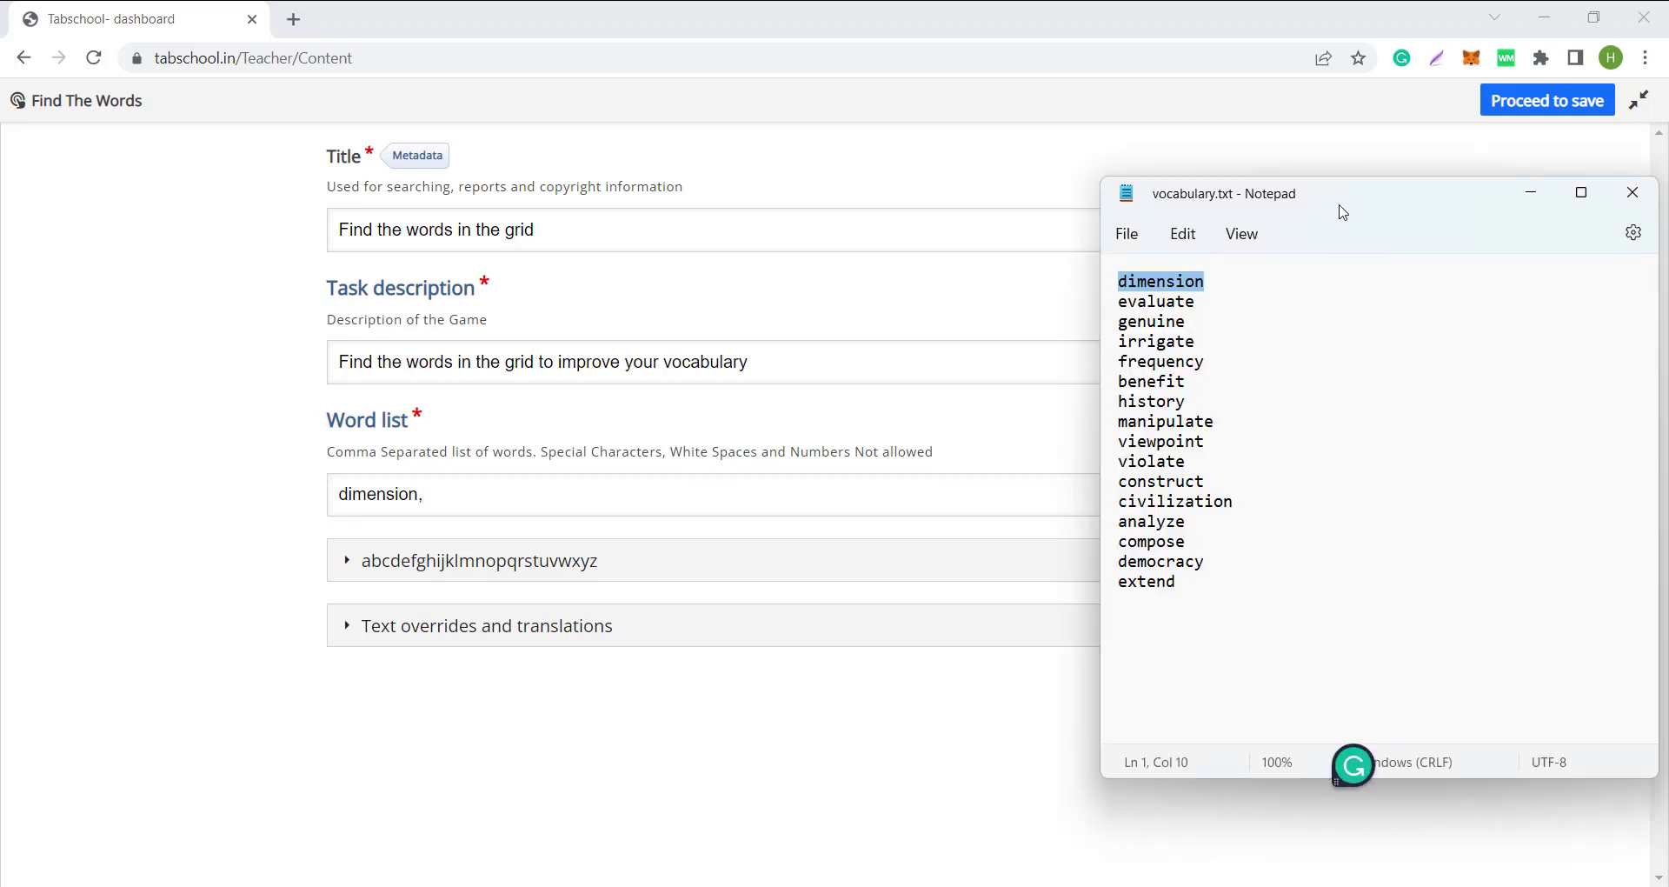
left_click_drag(1340, 208, 949, 156)
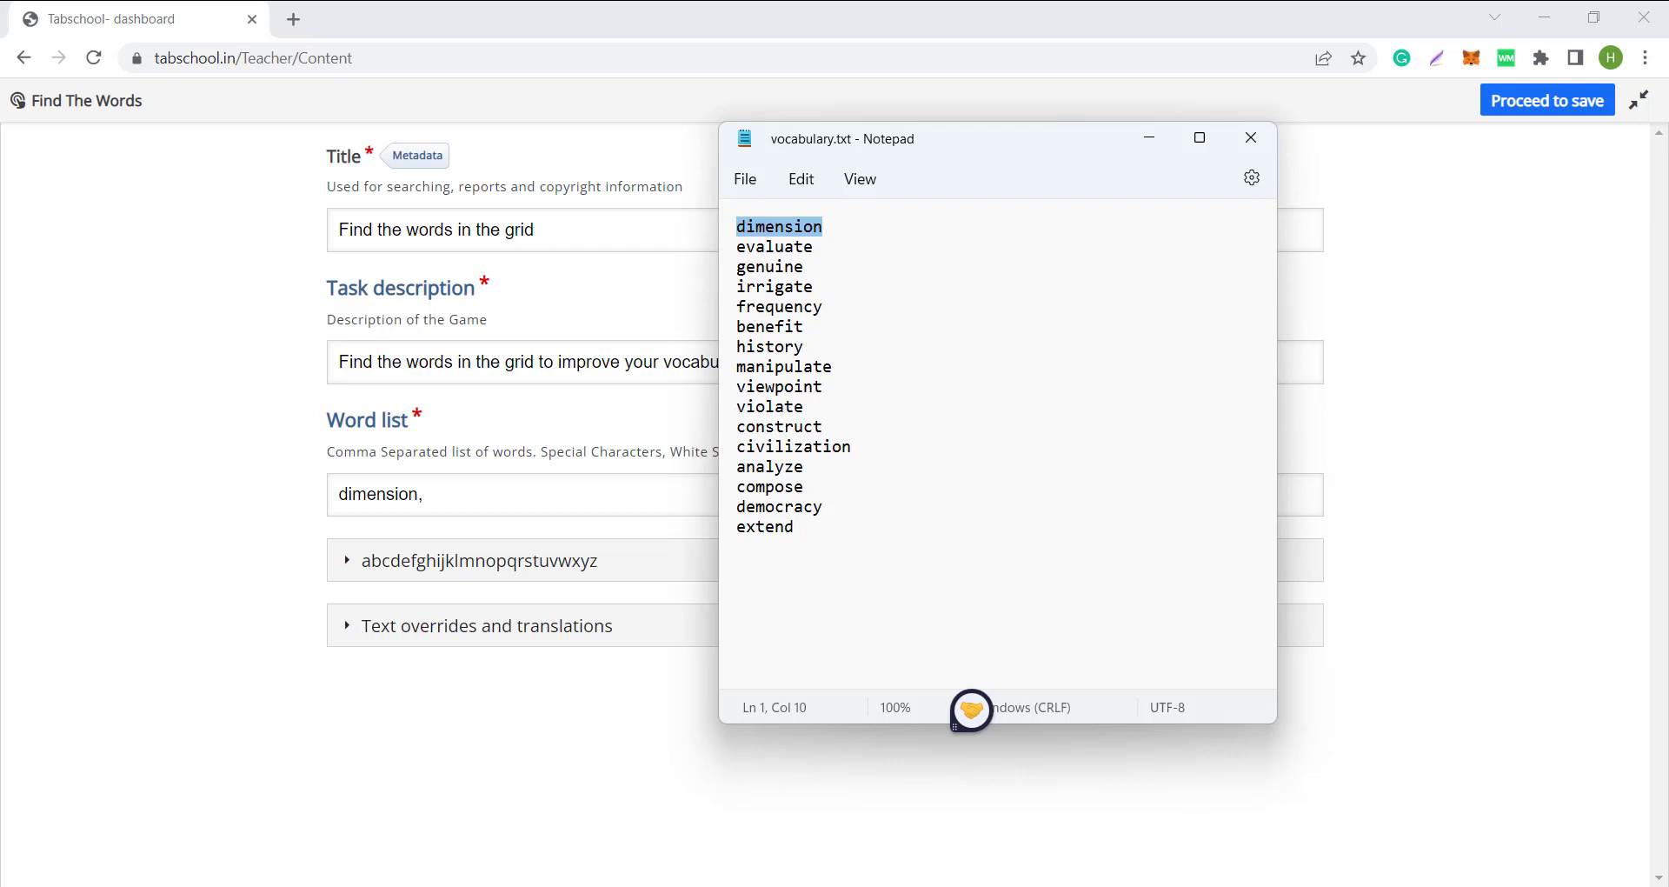
left_click_drag(805, 267, 736, 240)
left_click(810, 268)
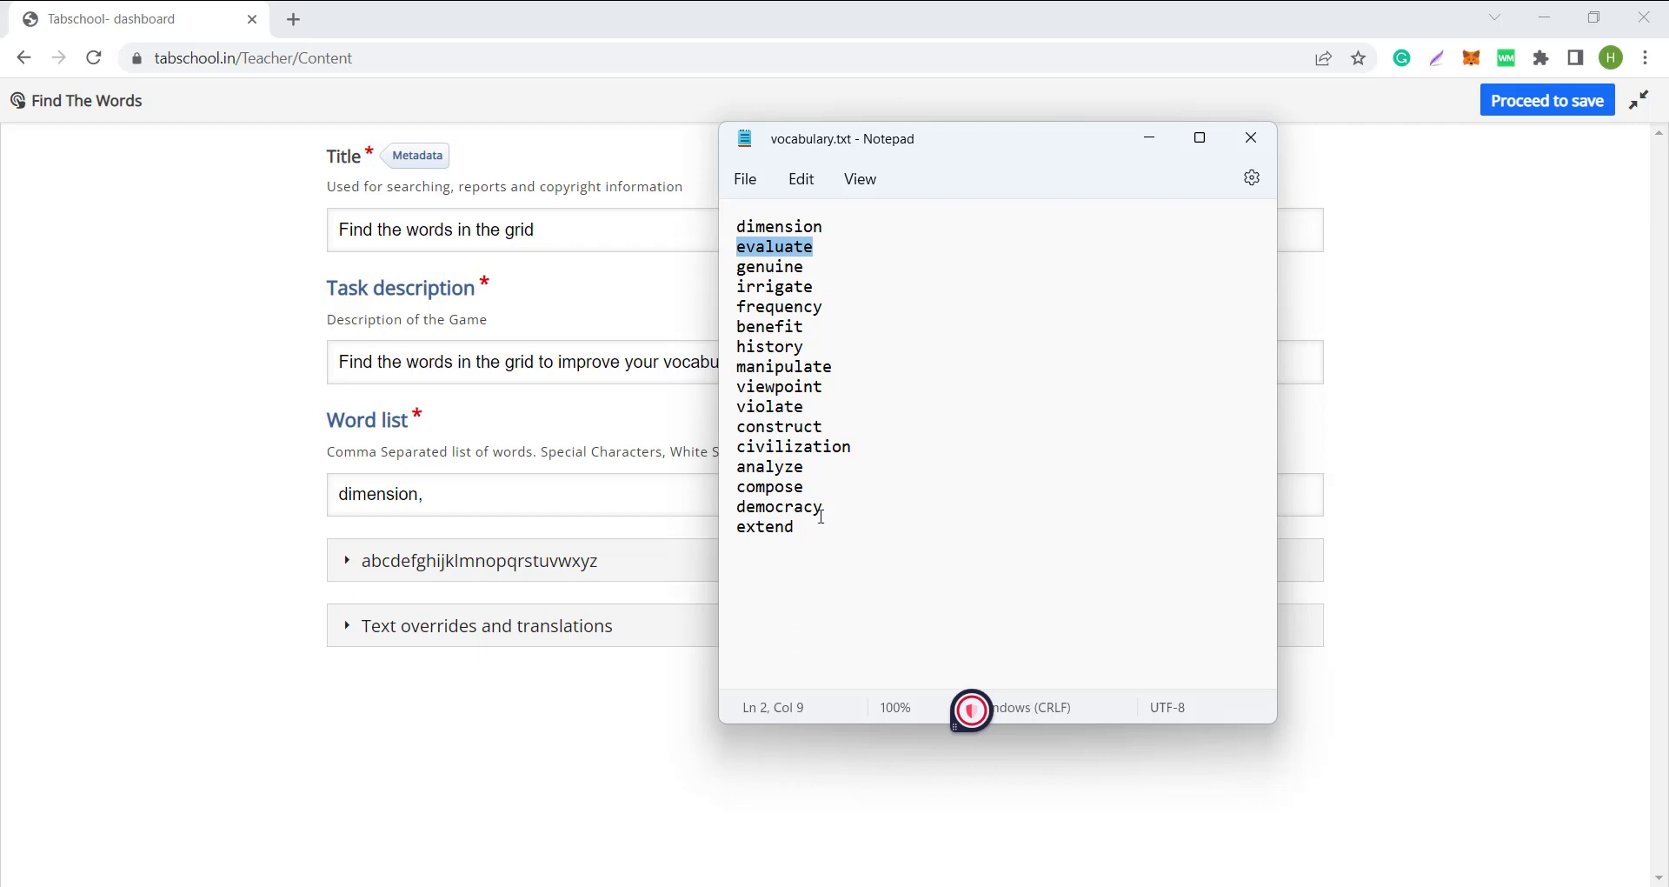
left_click_drag(817, 527, 711, 256)
key("ctrl+c")
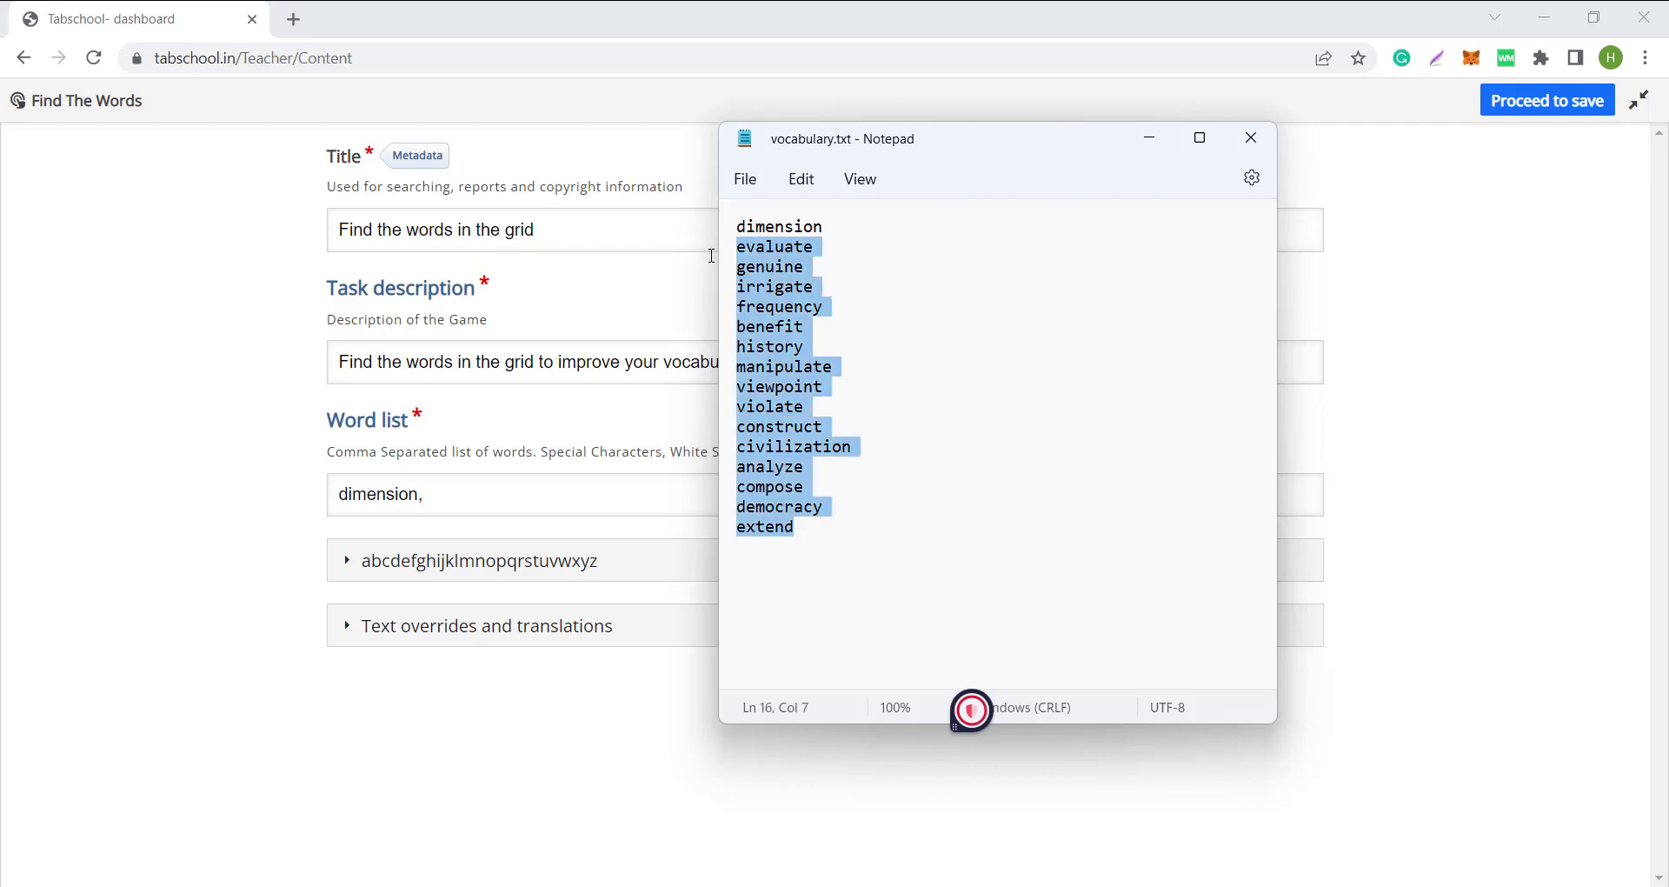
key("alt+Tab")
key("ctrl+v")
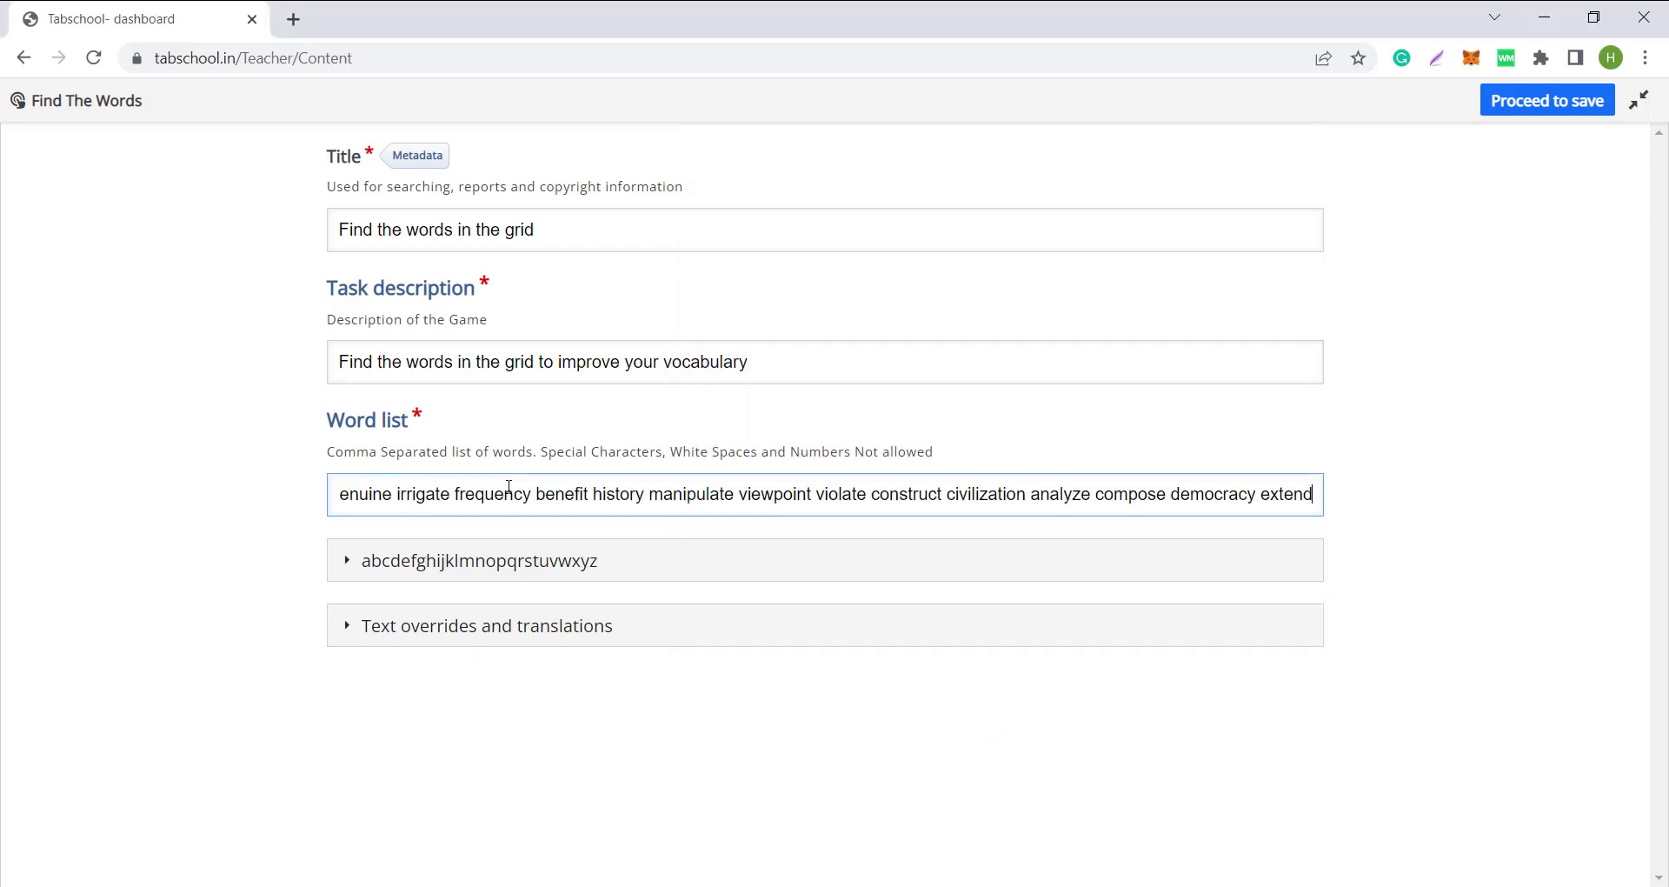
Replace the spaces between the pasted words with commas, from evaluate through extend, and check the full word list
left_click_drag(1077, 494, 200, 510)
left_click(504, 491)
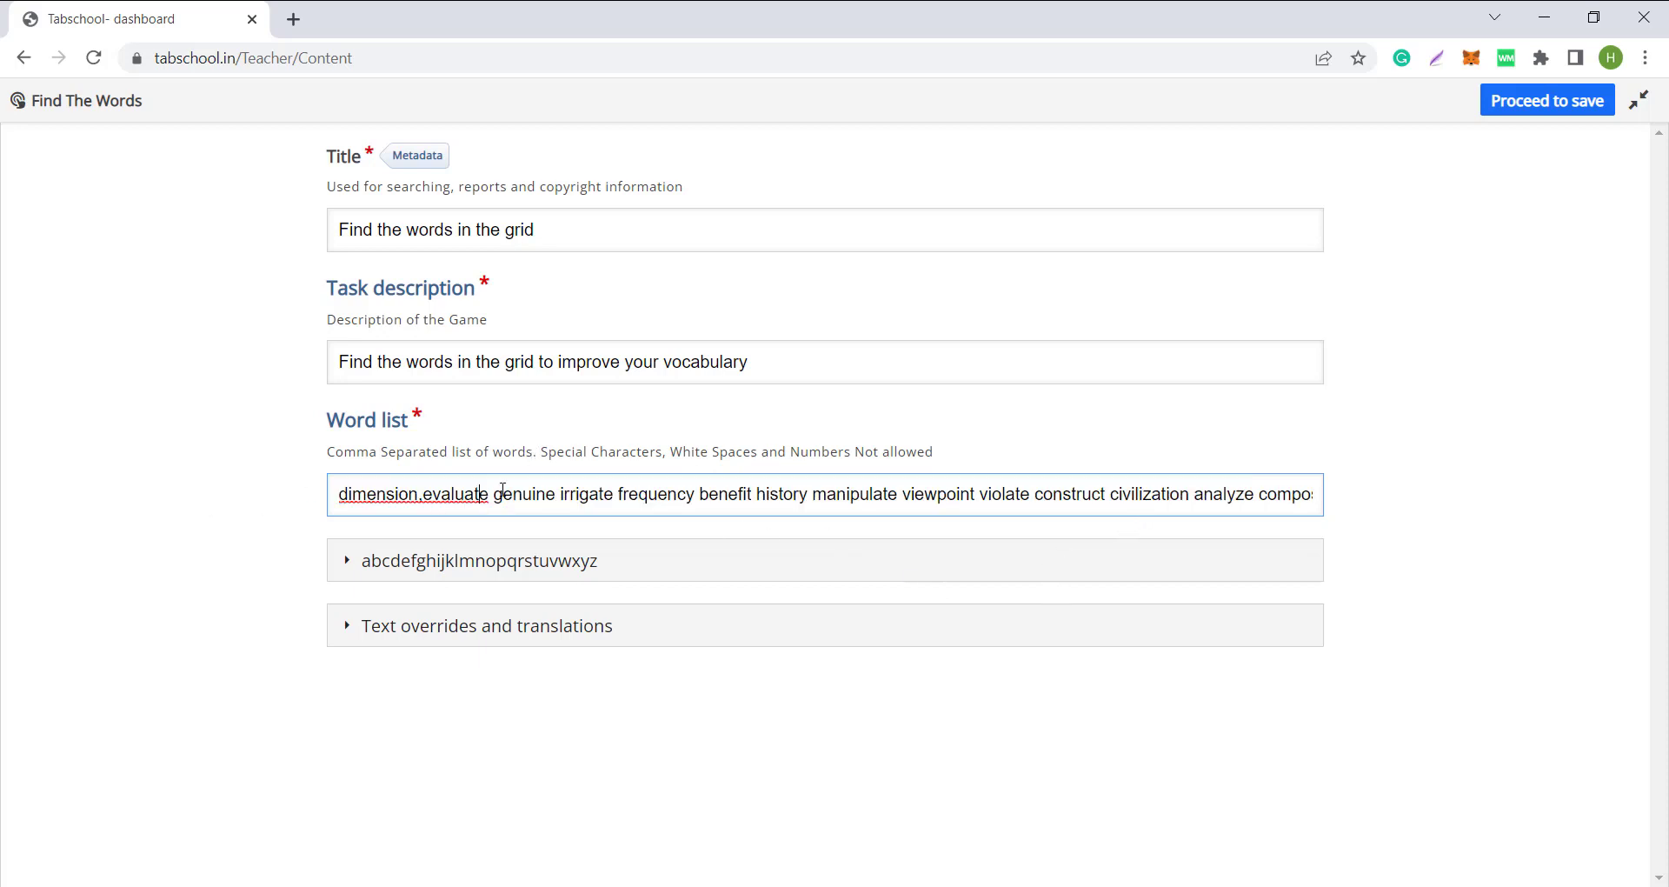
type(",")
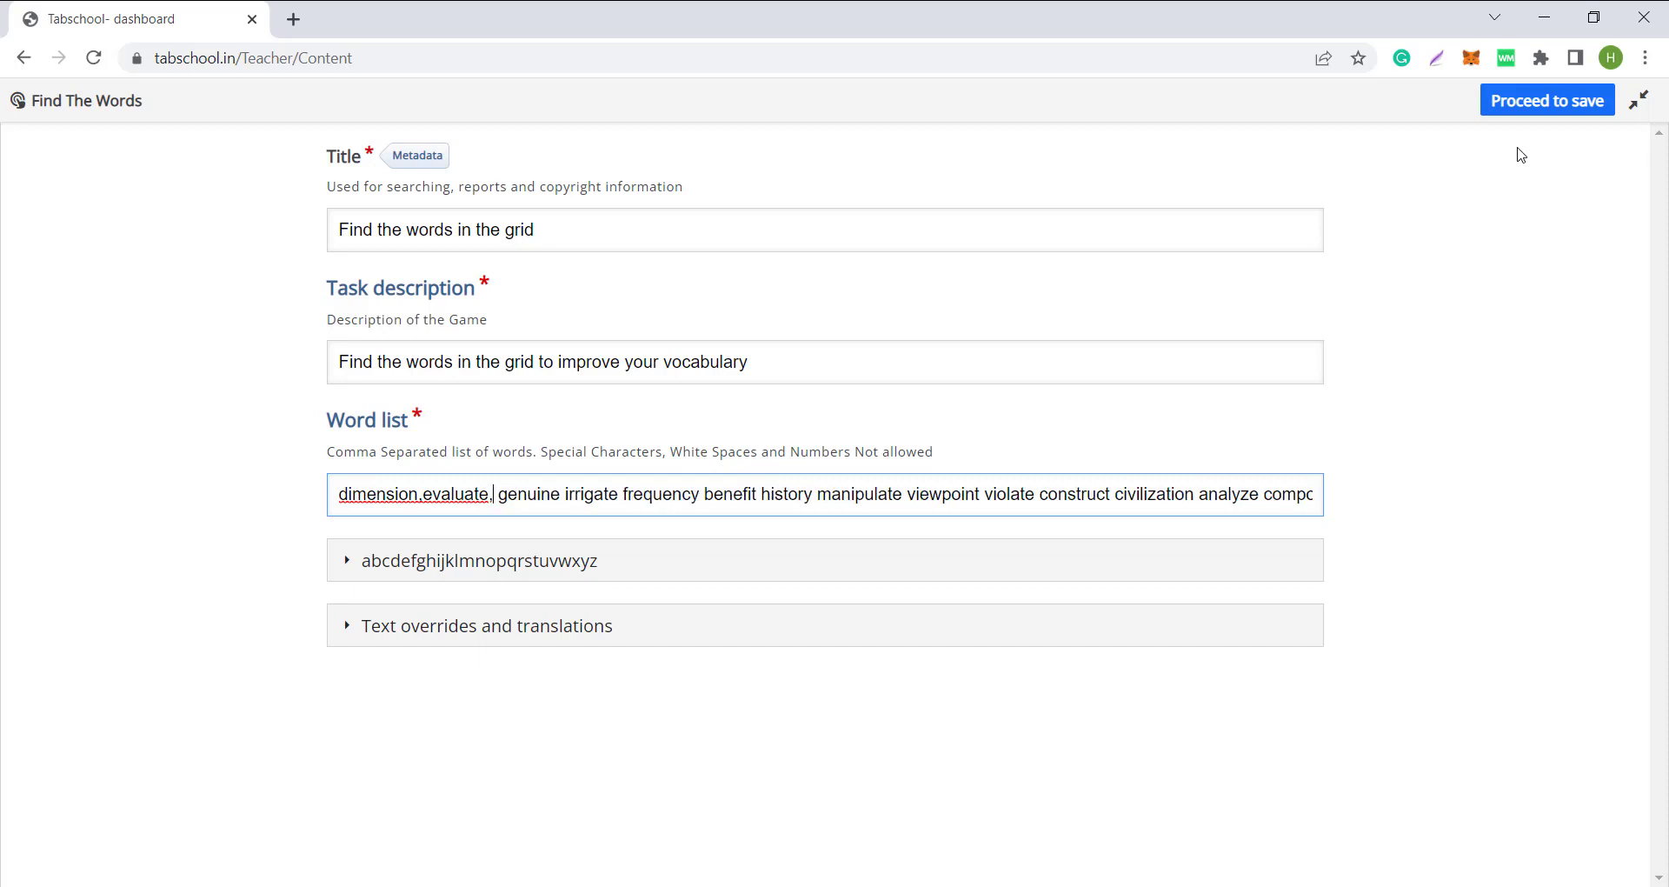
key("Delete")
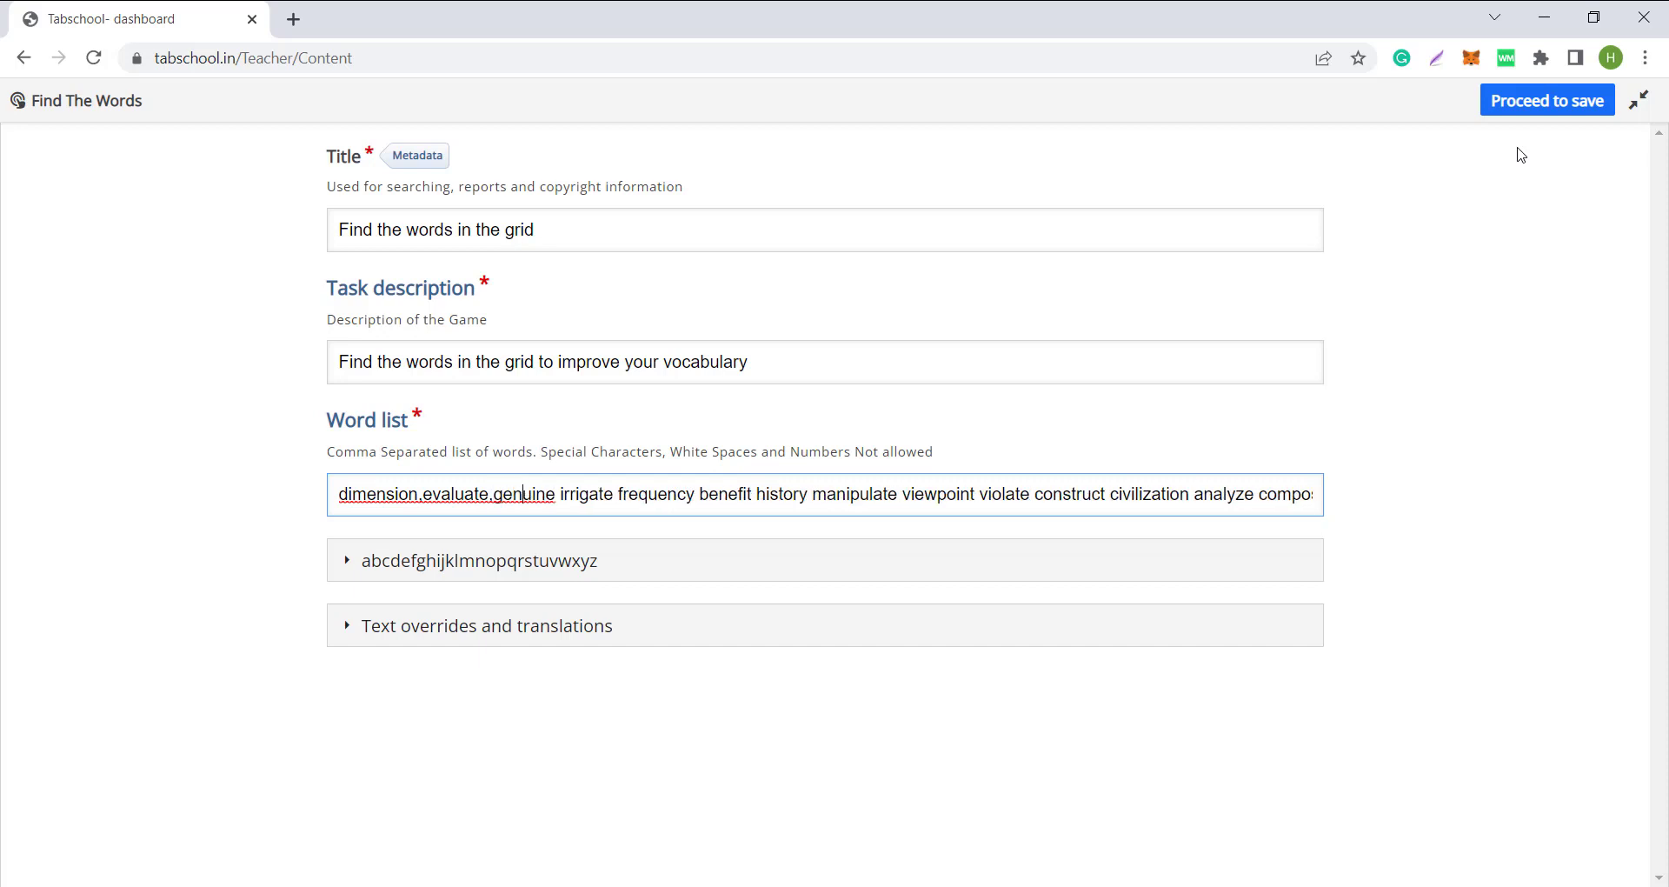
type(",")
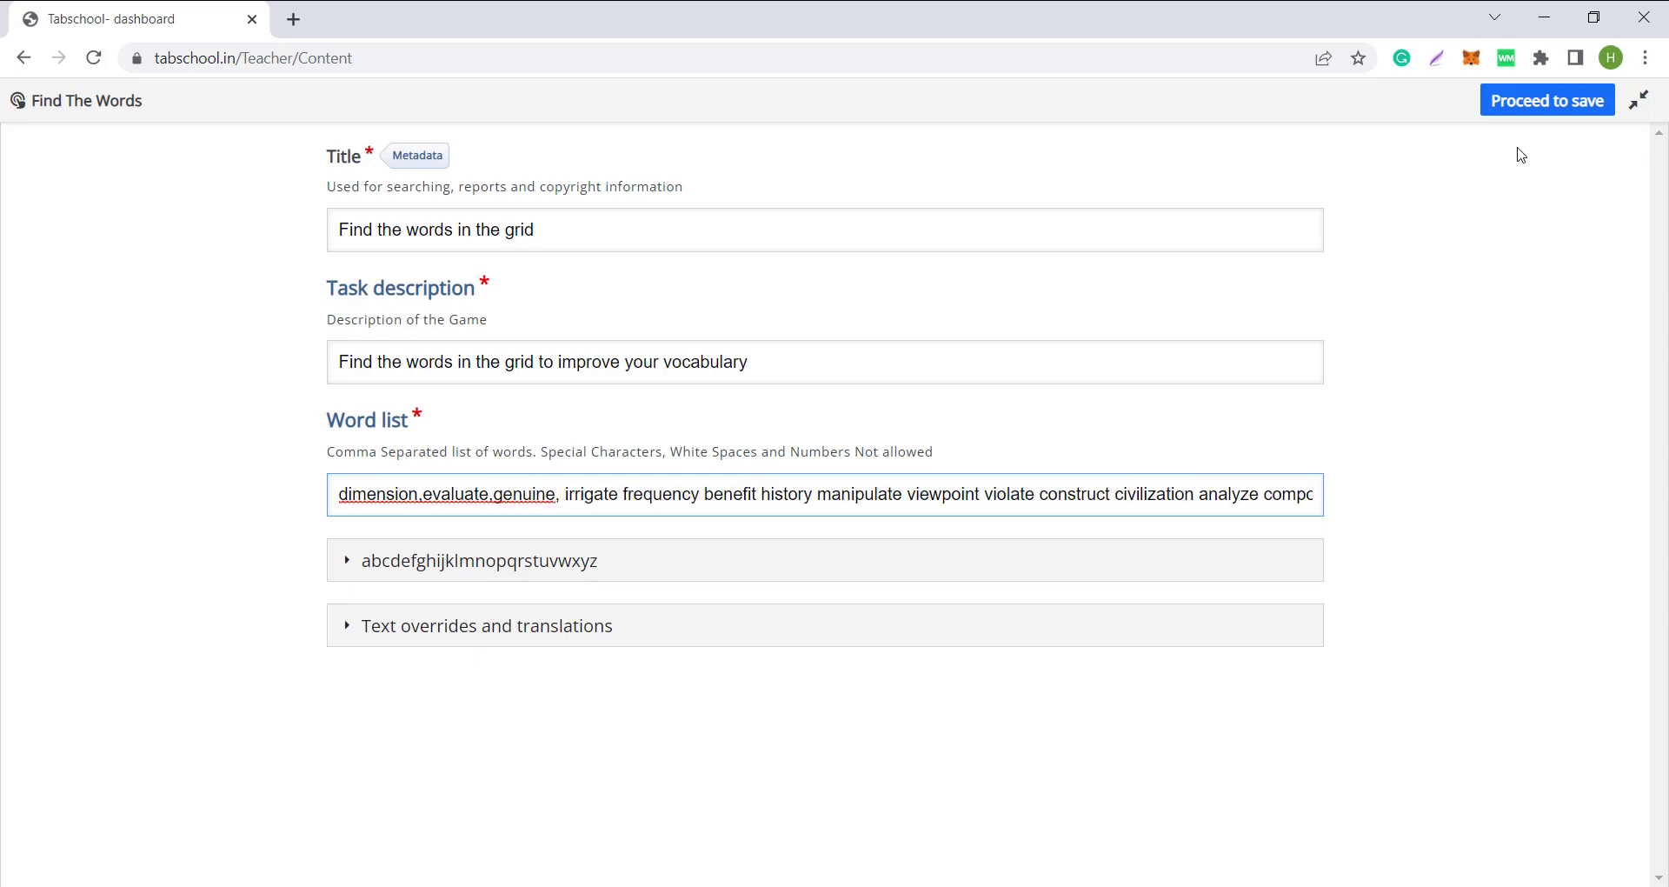
key("Delete")
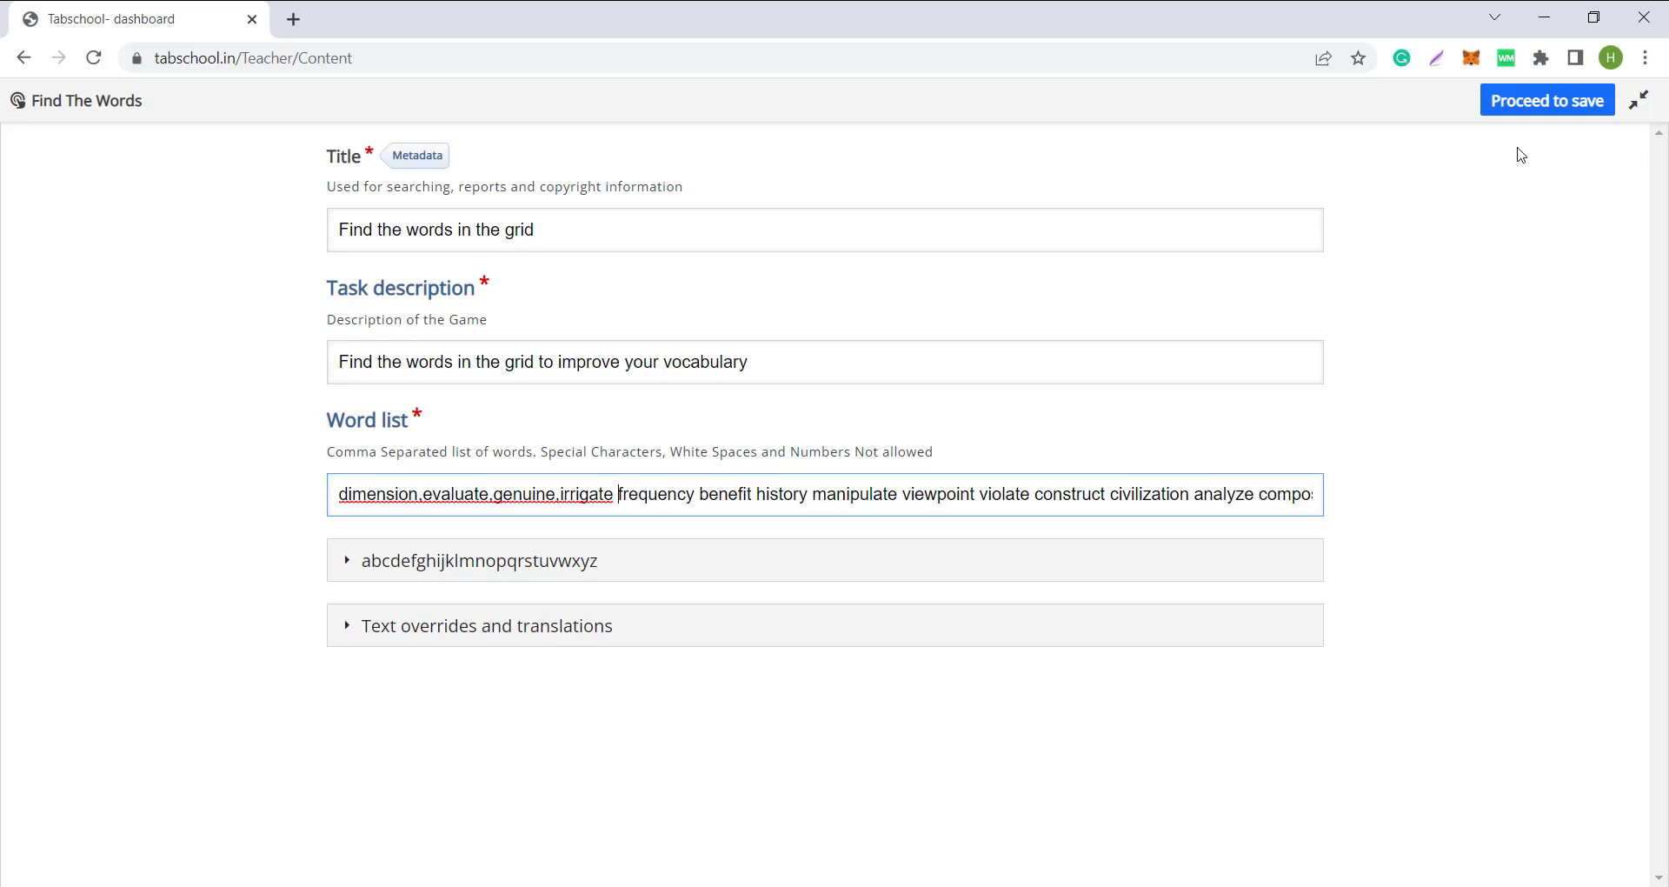
type(",")
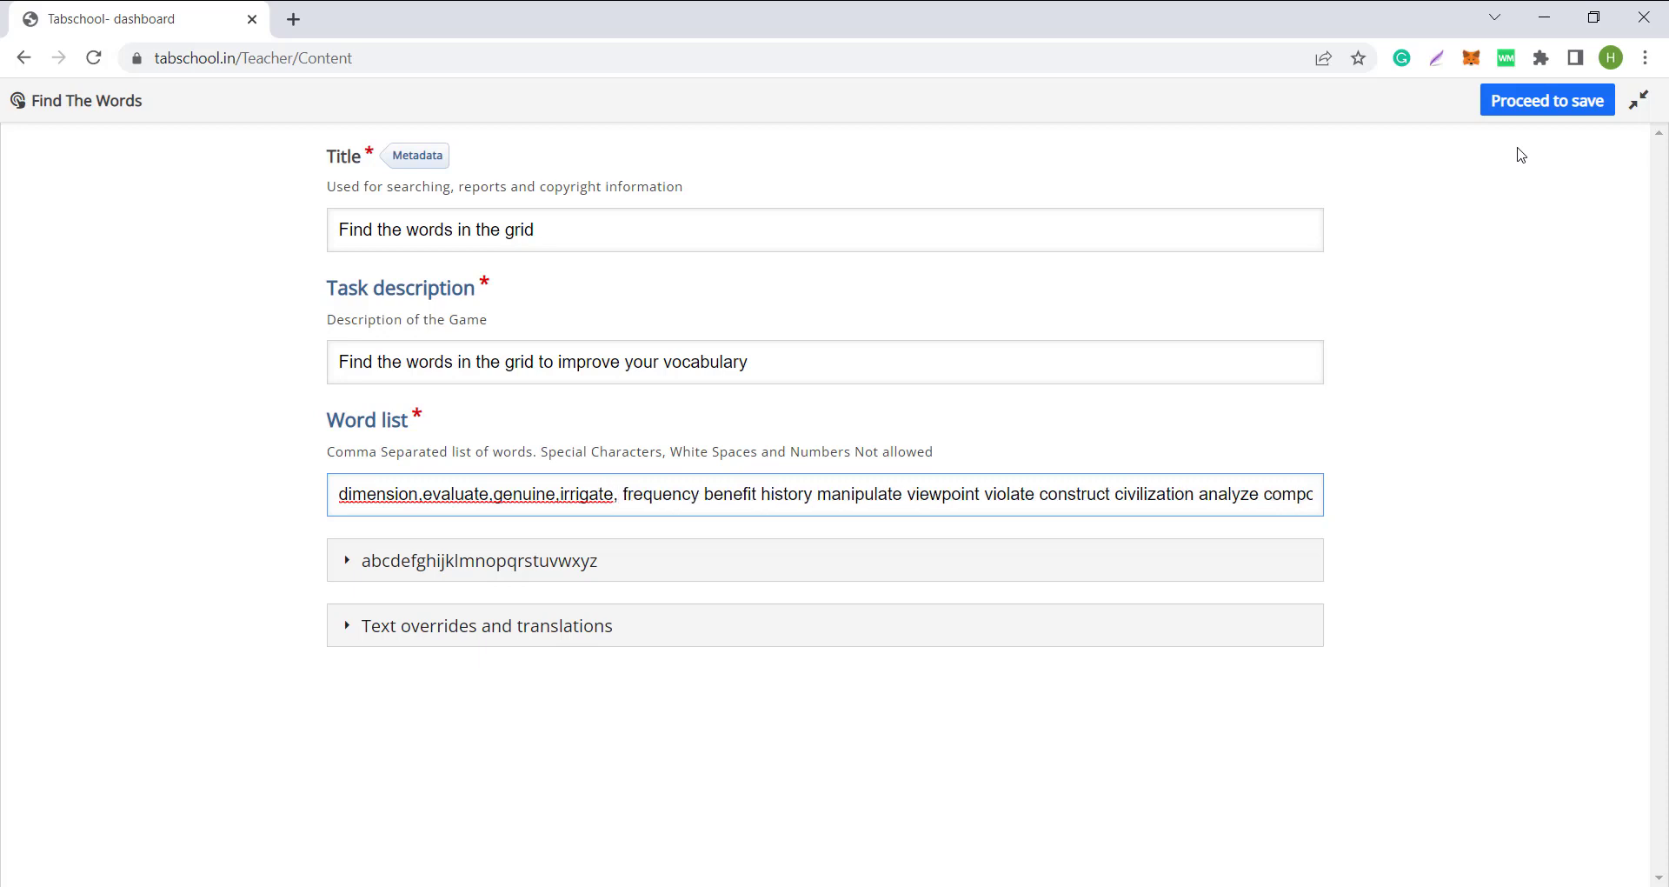
key("Delete")
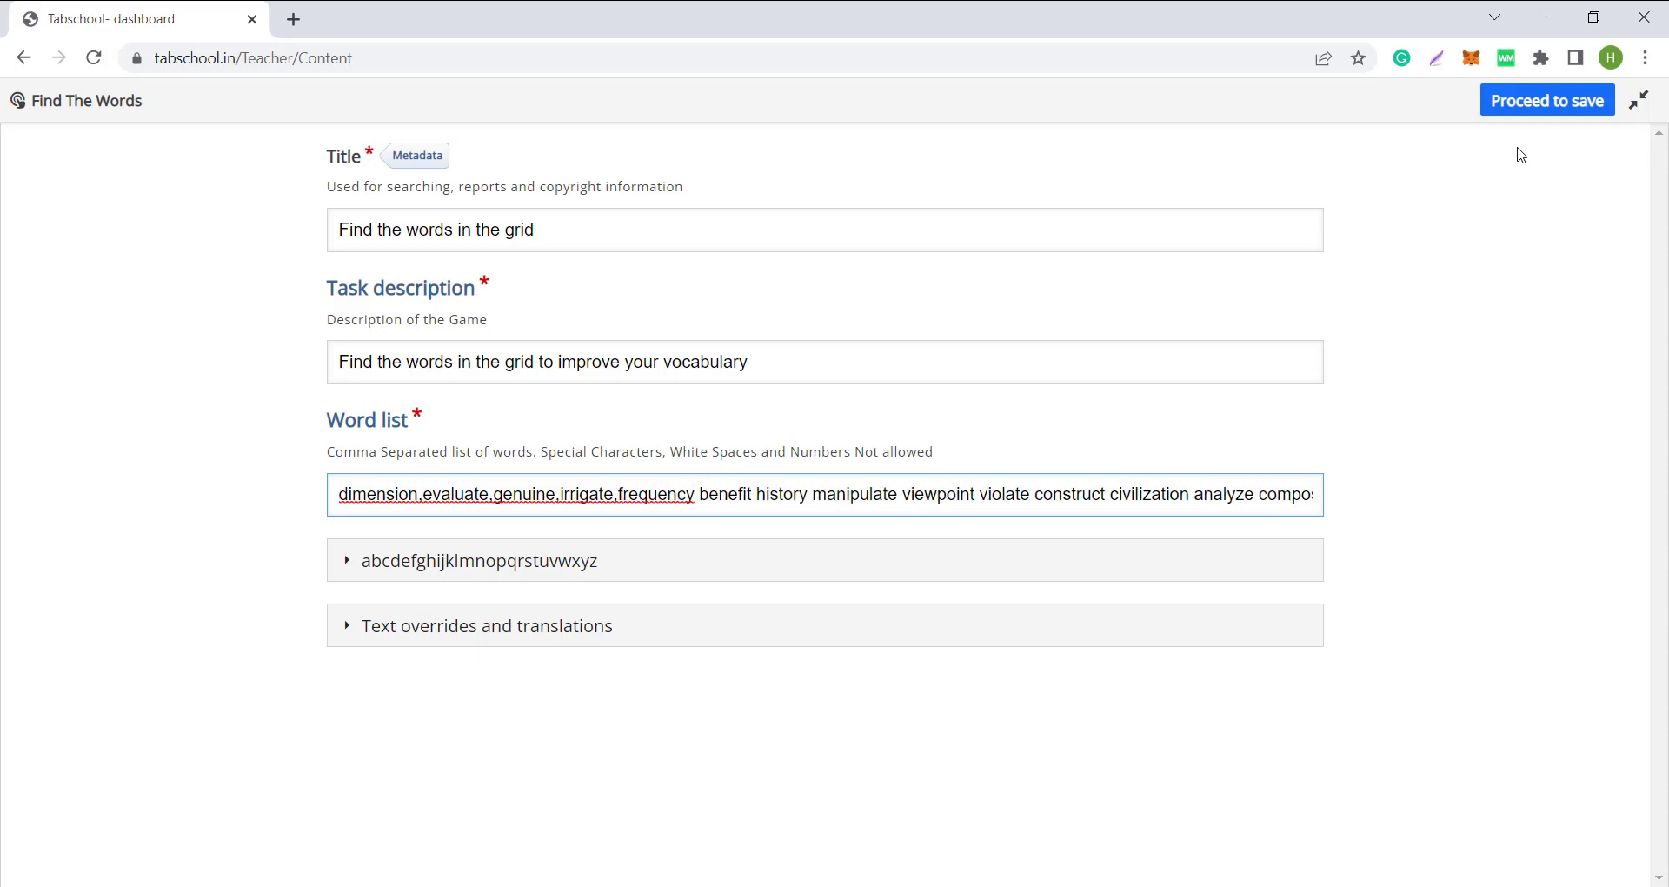
type(",")
key("Delete")
key("Right")
key("Right")
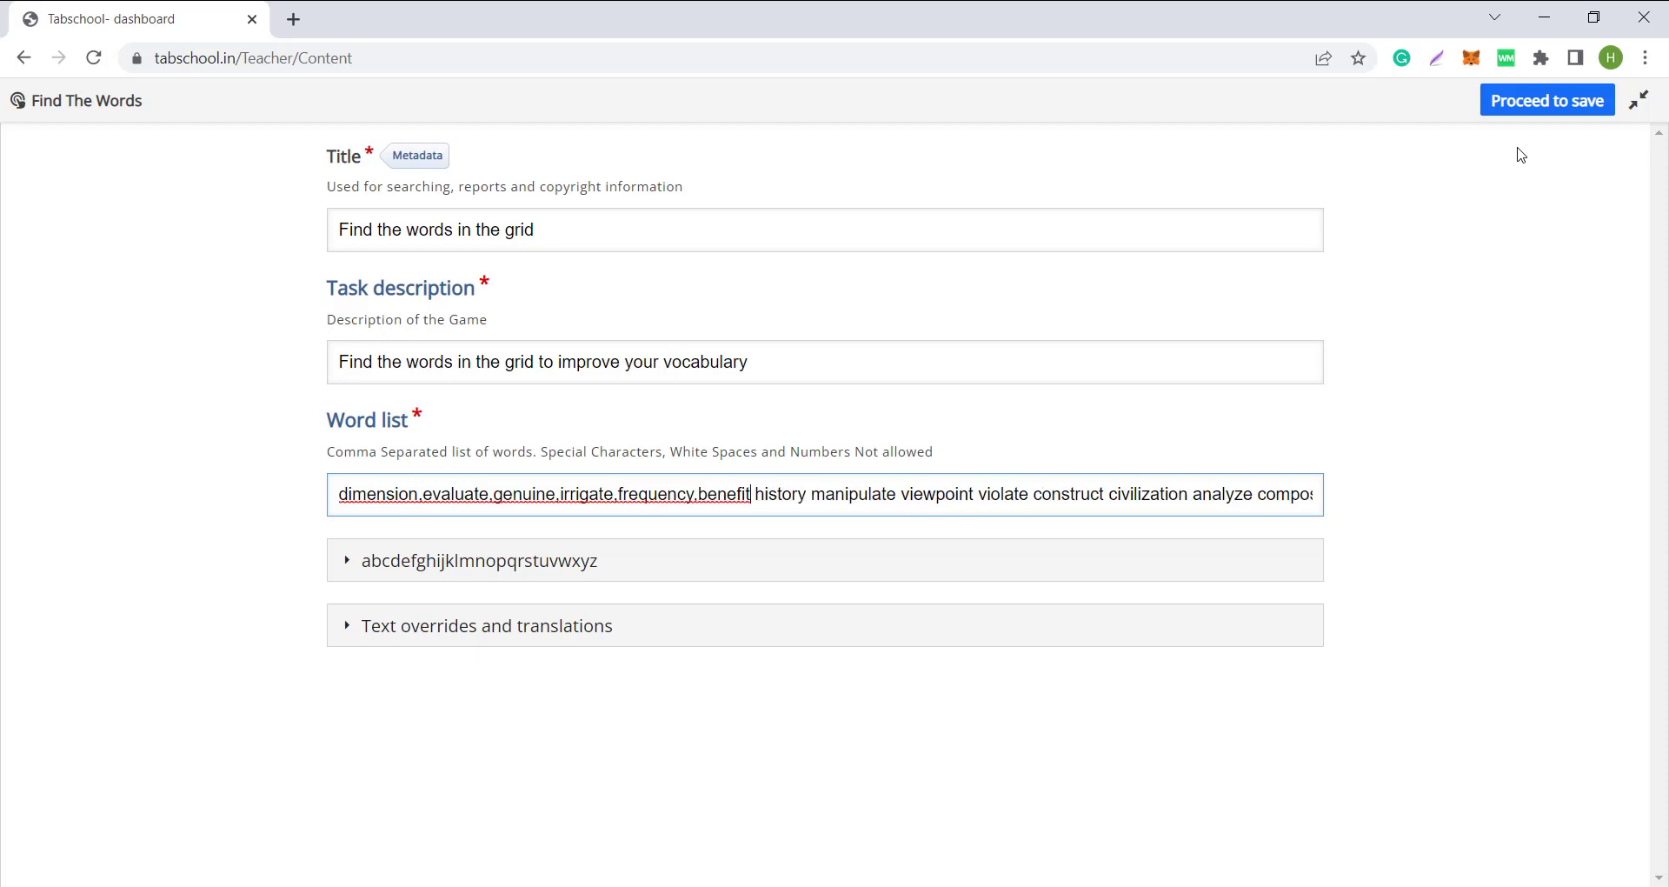
type(",")
key("Delete")
key("Right")
key("Right")
key("Right")
key("Right")
key("Right")
key("Right")
key("Right")
type(",")
key("Delete")
key("Right")
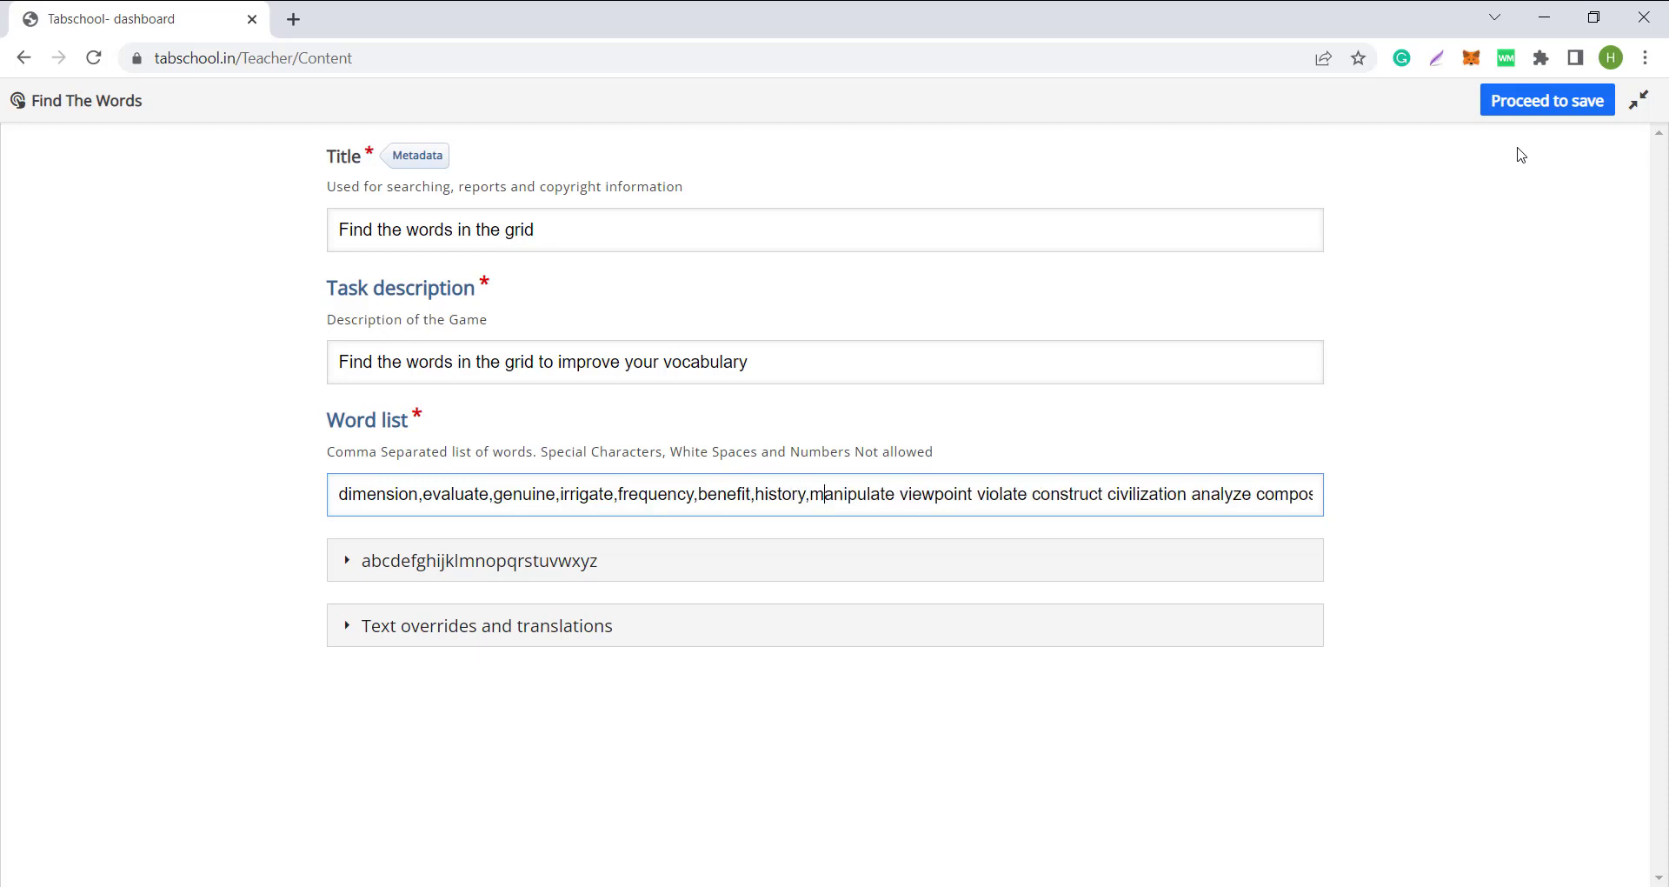
type(",")
key("Delete")
key("Right")
type(",")
key("Delete")
key("Right")
key("Right")
key("Right")
key("Right")
key("Right")
key("Right")
key("Right")
type(",")
key("Delete")
key("Right")
key("Right")
key("Right")
key("Right")
key("Right")
key("Right")
key("Right")
key("Right")
key("Right")
type(",")
key("Delete")
key("Right")
key("Right")
key("Right")
key("Right")
key("Delete")
type(",")
key("Right")
key("Right")
key("Right")
key("Right")
key("Right")
key("Right")
key("Right")
key("Right")
key("Right")
key("Right")
key("Right")
key("Right")
key("Right")
key("Right")
key("Right")
key("Right")
key("Right")
key("Right")
key("Right")
key("Right")
key("Right")
key("Right")
key("Right")
key("Right")
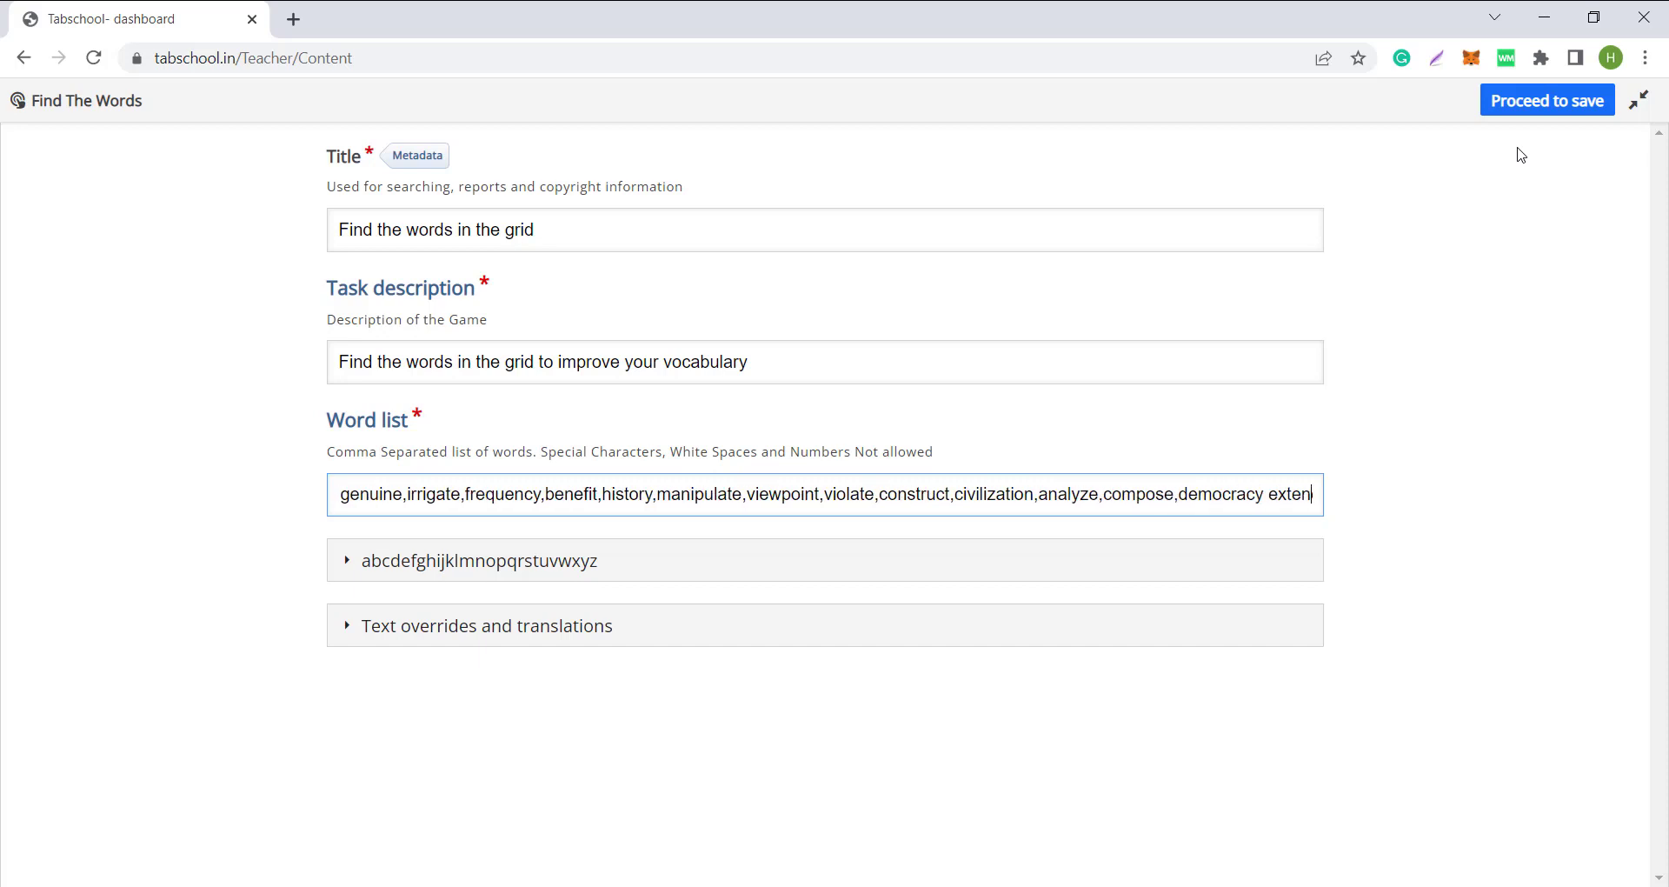
key("Delete")
type(",")
key("Right")
key("Right")
key("Right")
key("Right")
key("Right")
key("Right")
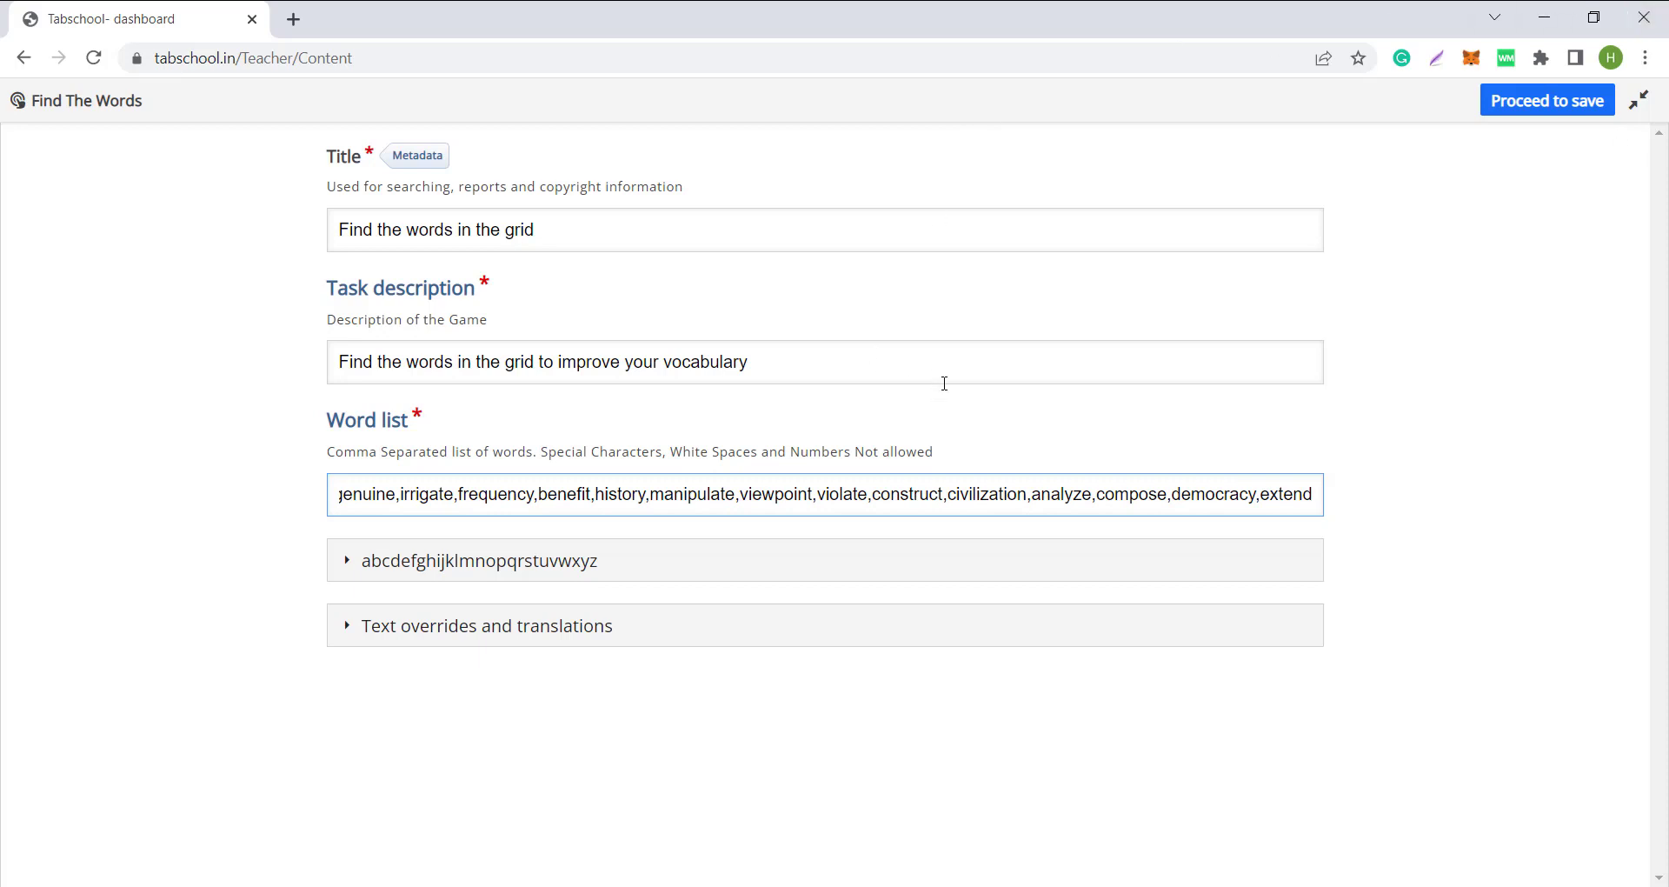
left_click_drag(1314, 494, 159, 570)
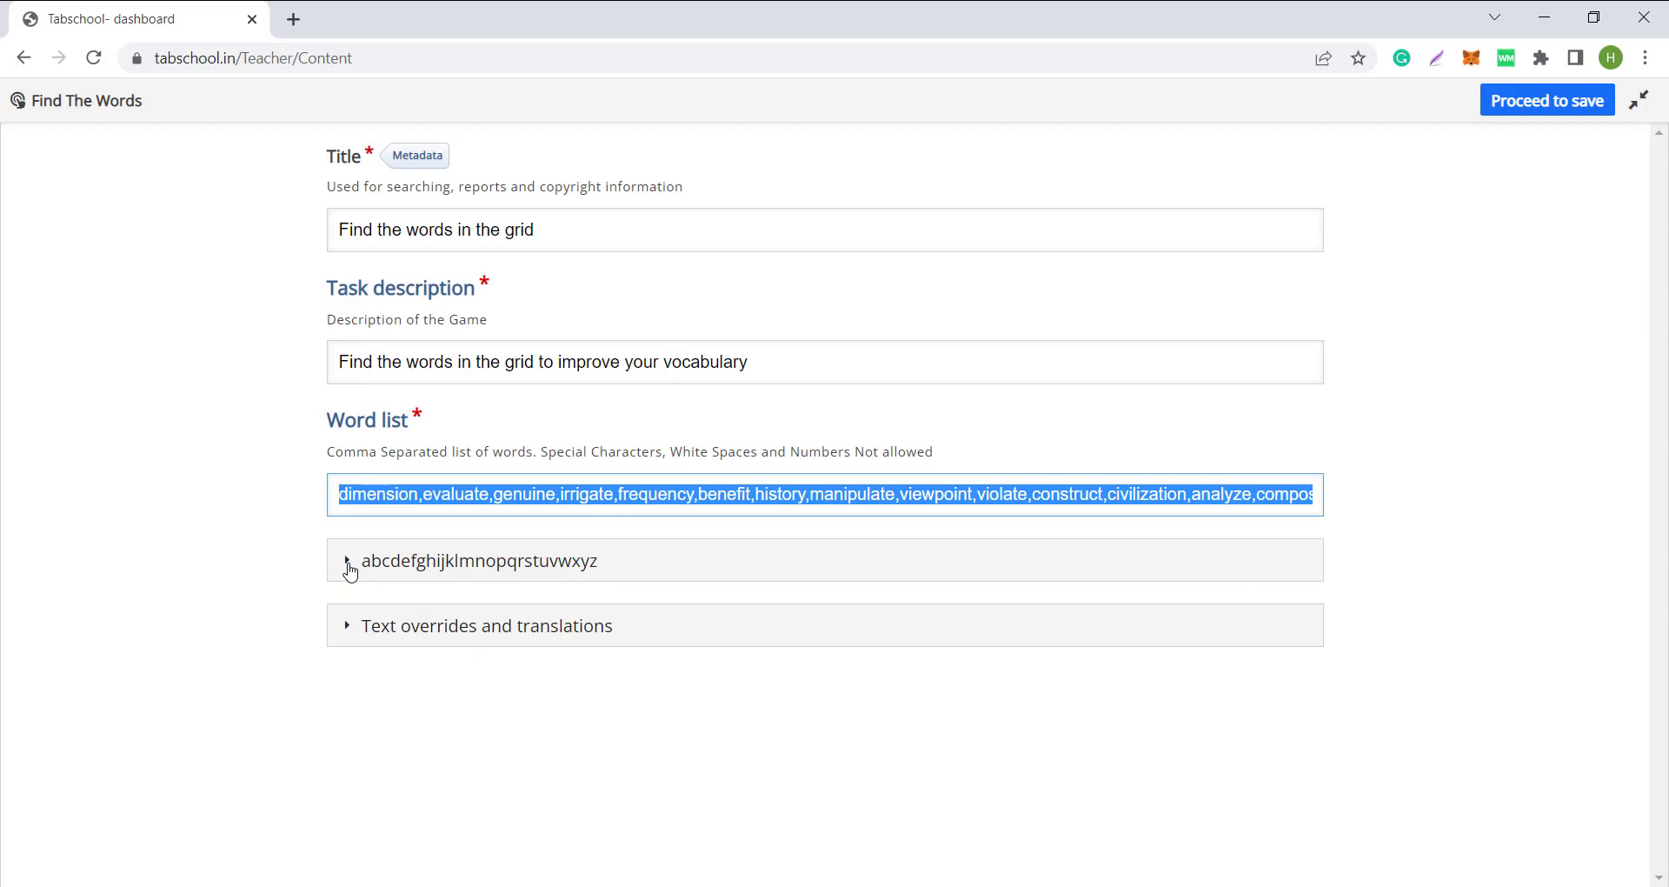
Expand the abcdefghijklmnopqrstuvwxyz settings section and review the available word orientations
left_click(546, 565)
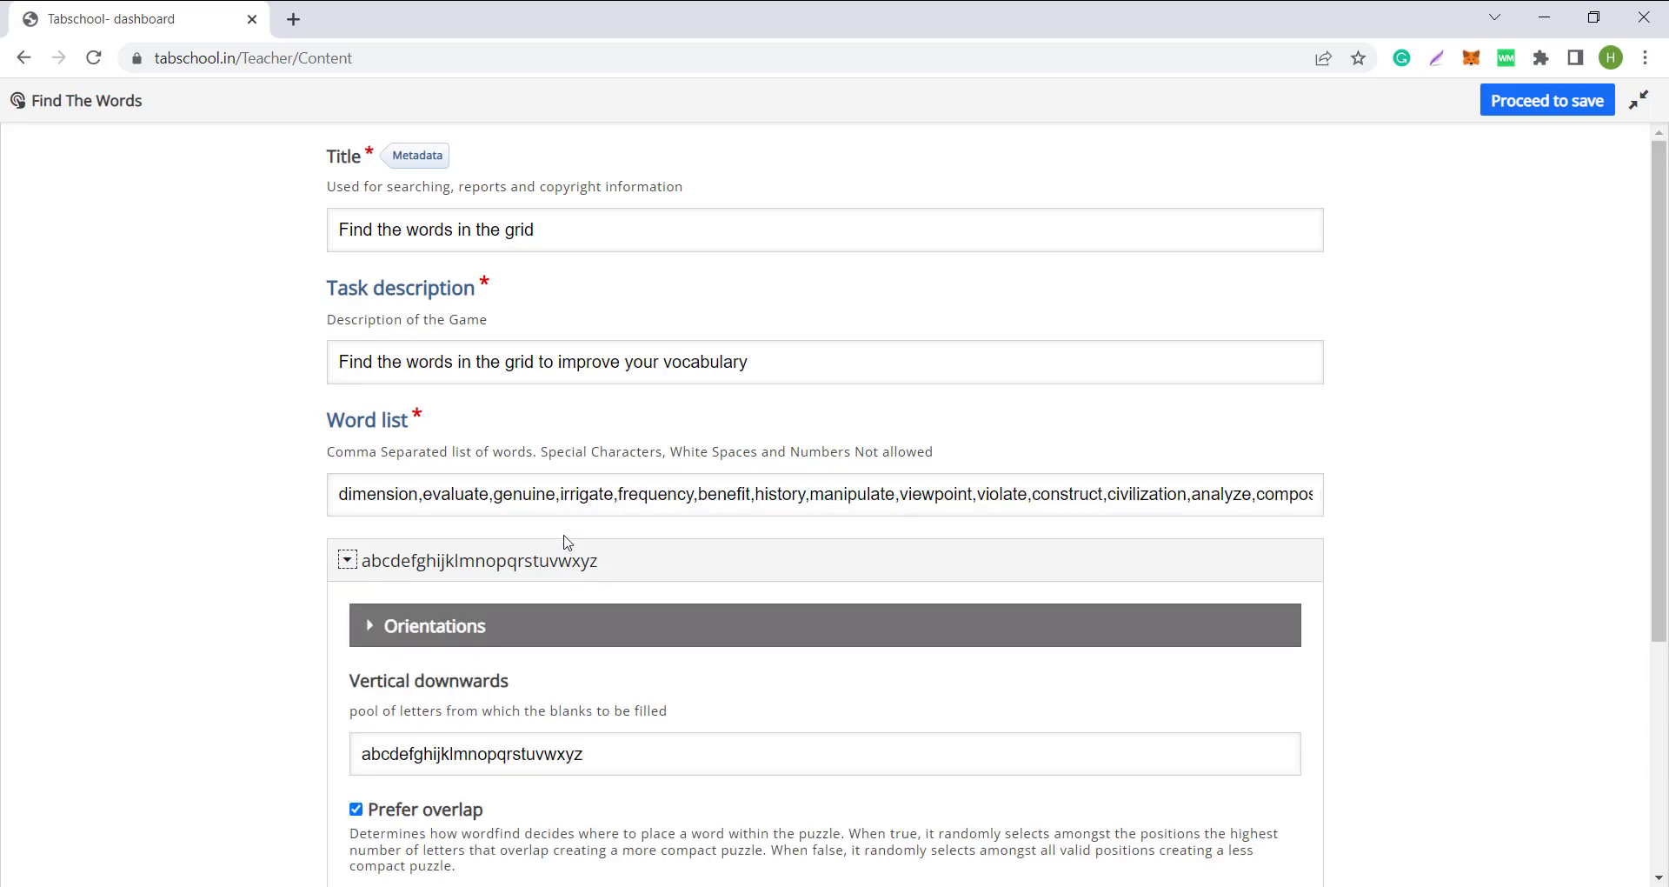
scroll(447, 434, "down", 4)
left_click(461, 312)
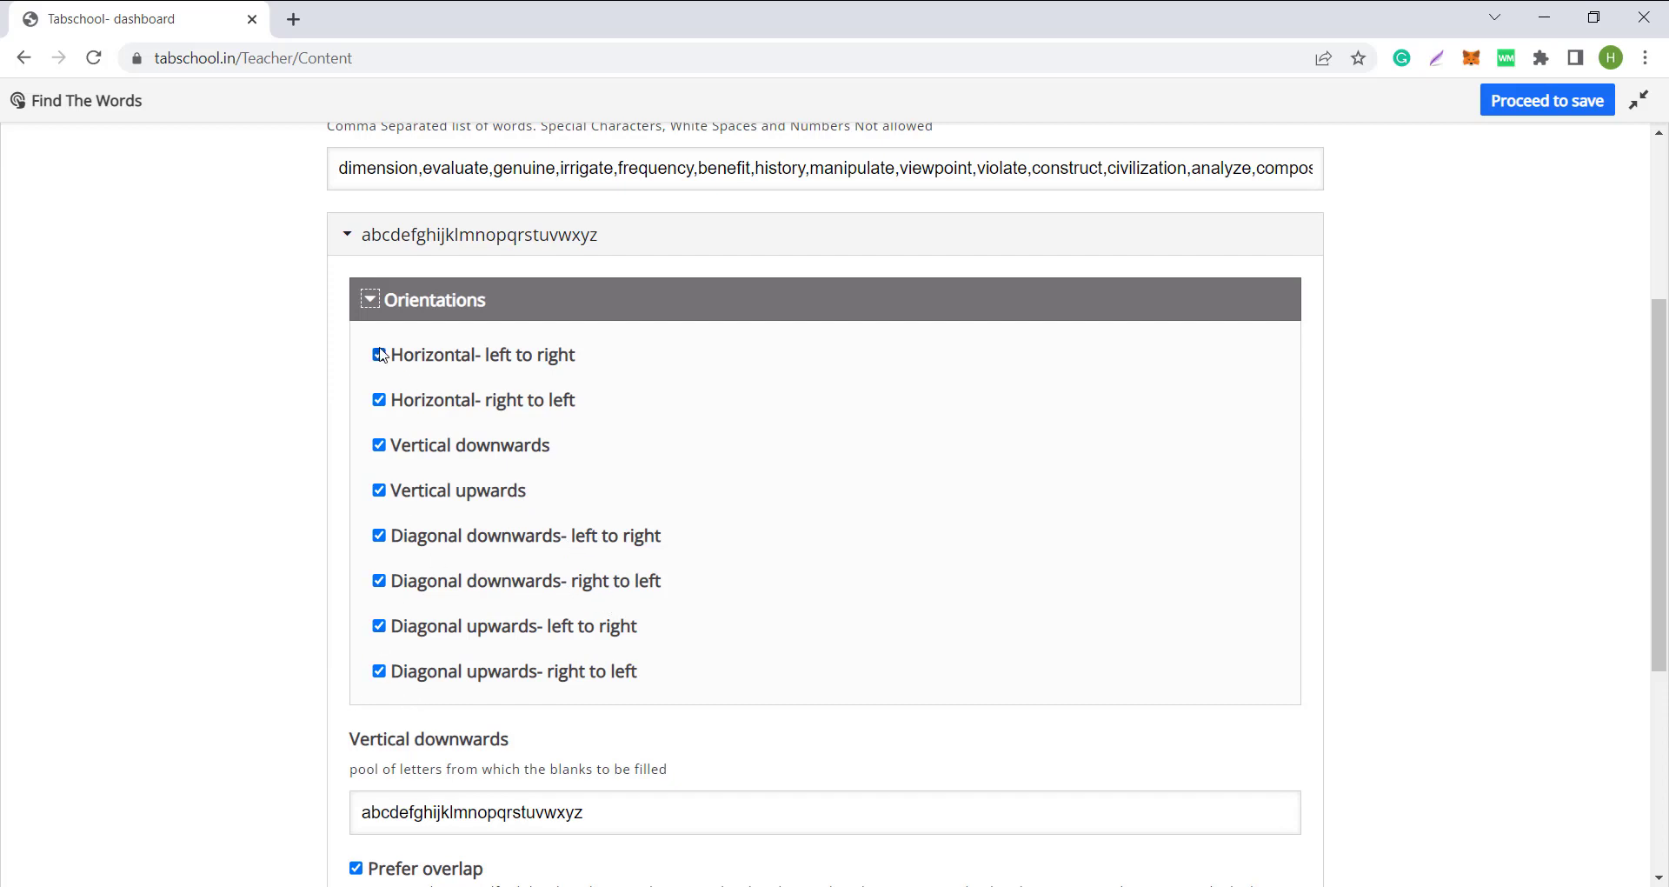
left_click(383, 302)
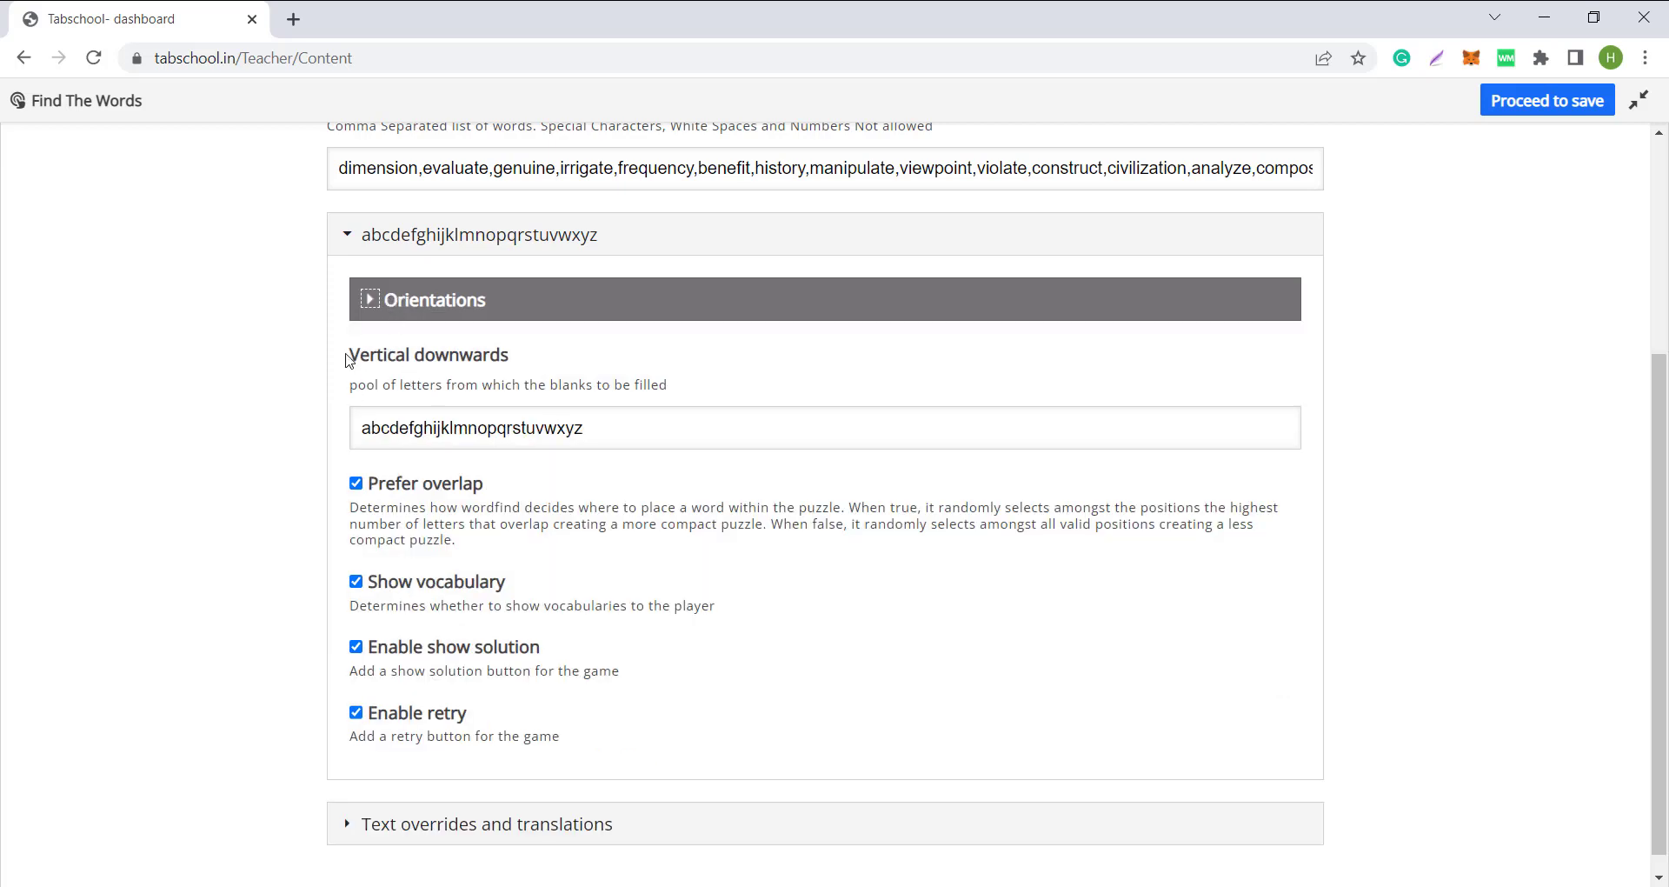
Review the letter pool and overlap settings and disable the Enable retry option for the game
left_click_drag(348, 359, 527, 377)
left_click(527, 376)
left_click(453, 484)
left_click(453, 485)
left_click(357, 714)
Examine the text overrides and translations, including the language choice and the Find The Words button labels
scroll(565, 608, "down", 1)
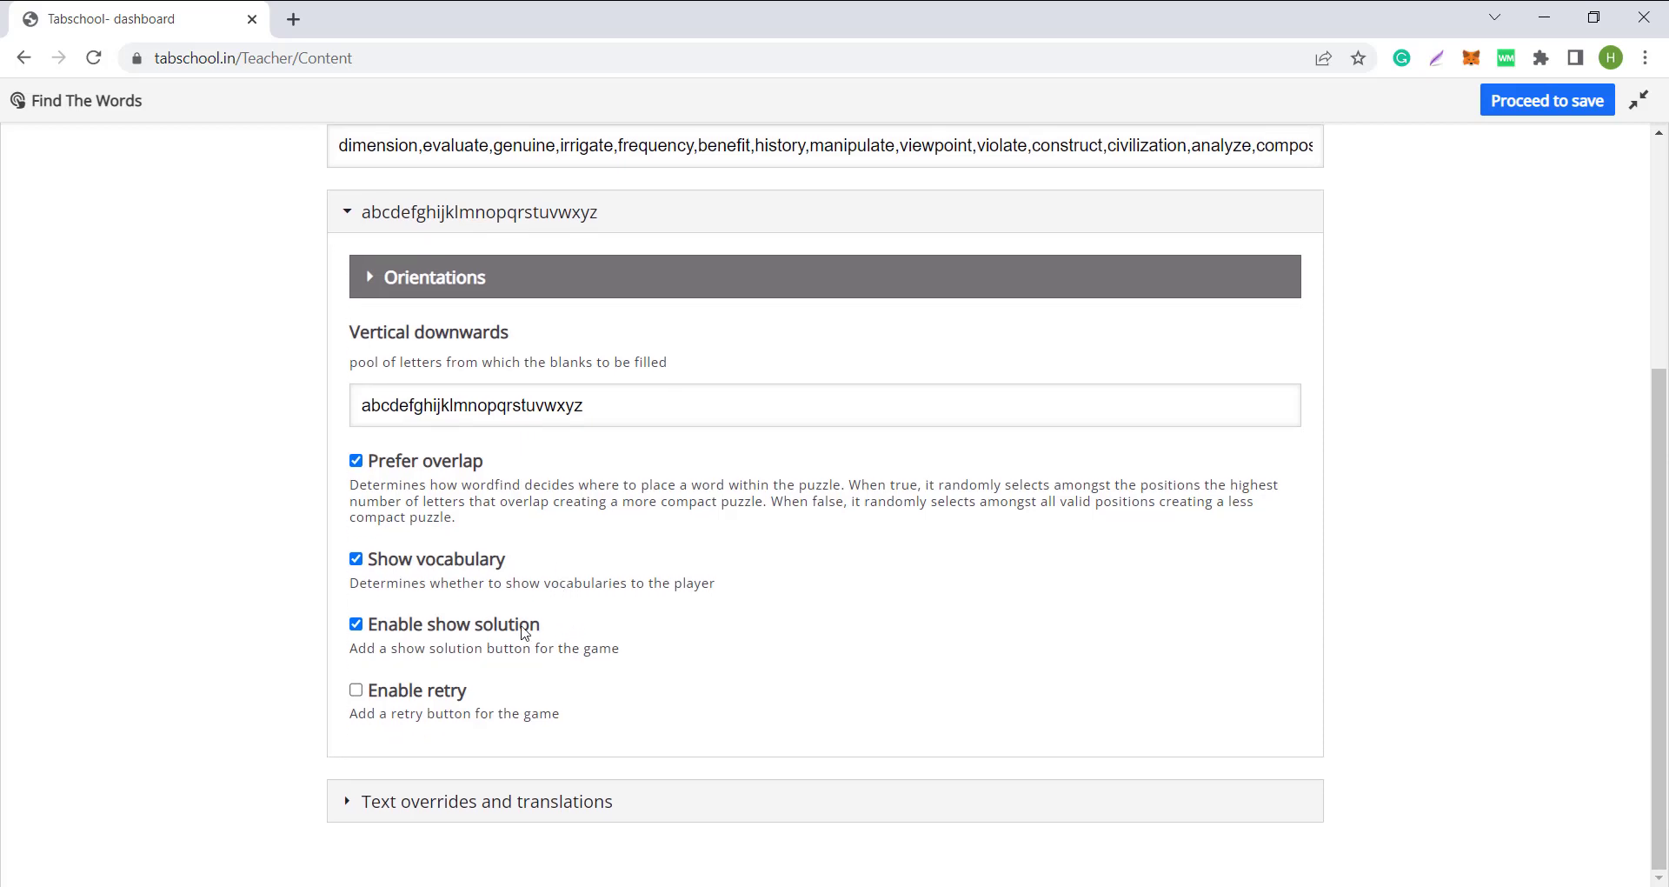
left_click(393, 794)
scroll(563, 559, "down", 2)
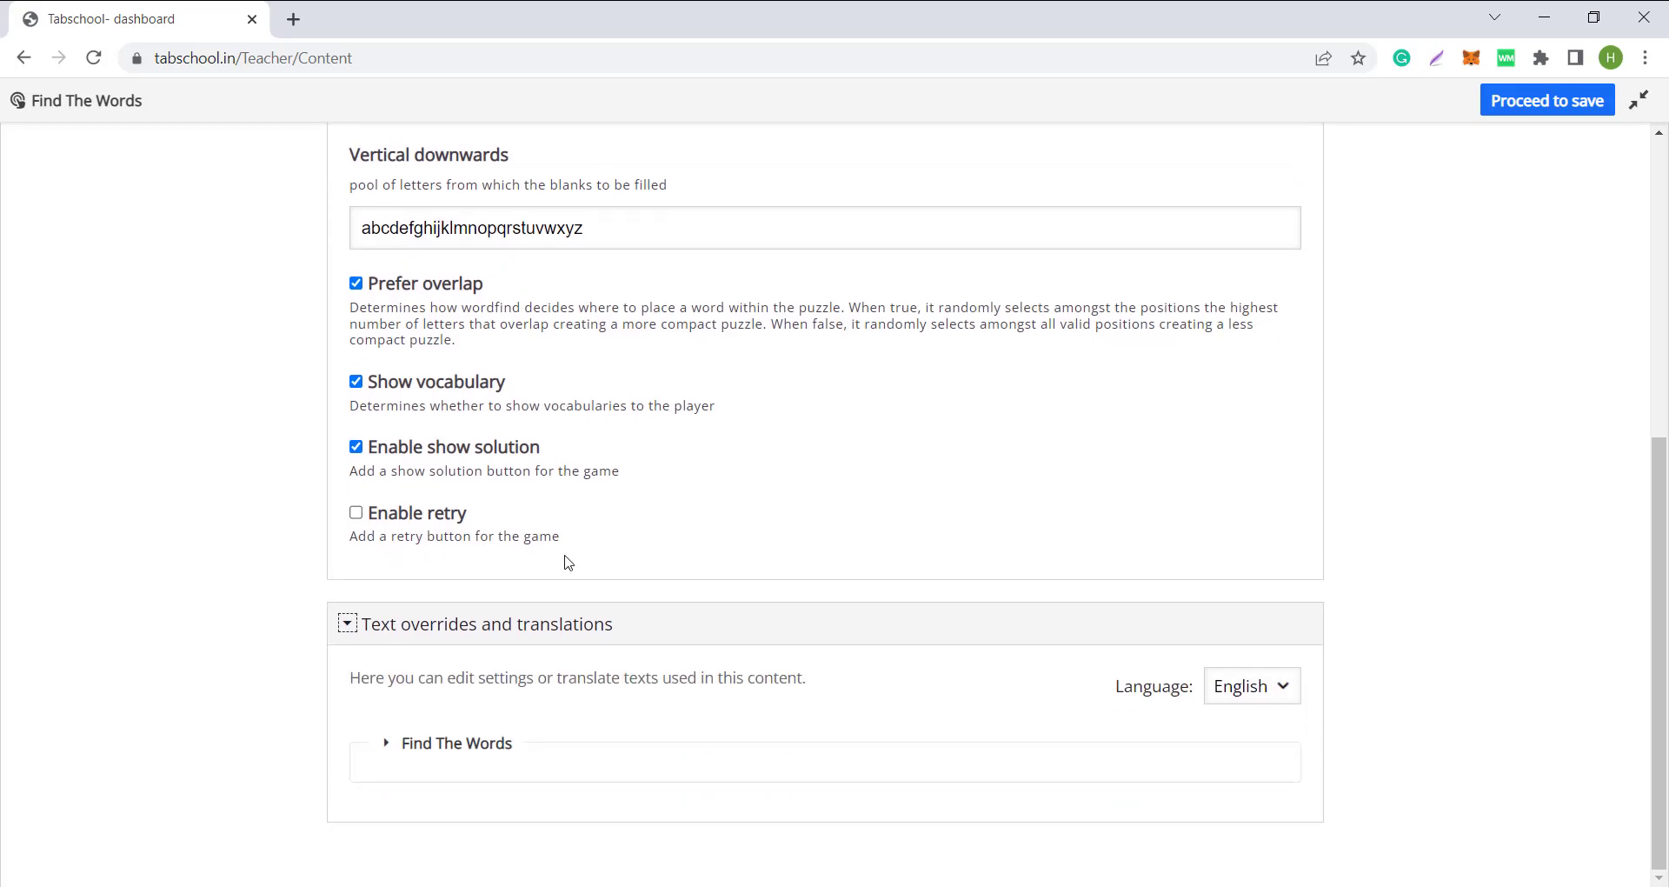
left_click(1217, 689)
left_click(1227, 709)
left_click(487, 744)
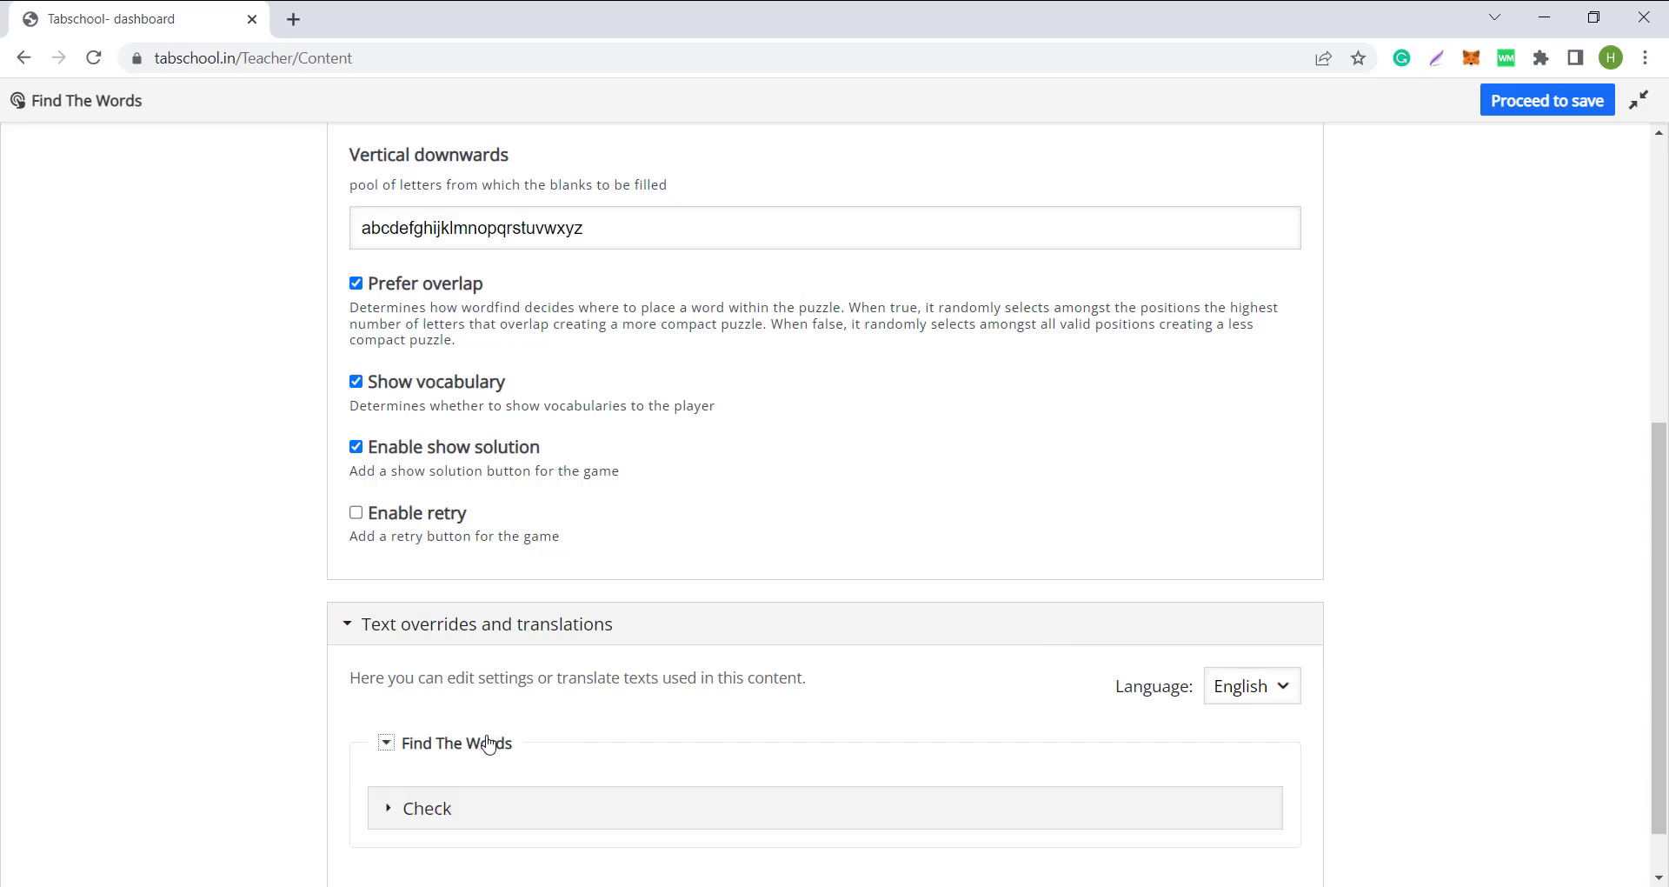
scroll(696, 470, "down", 1)
left_click(409, 758)
scroll(543, 665, "down", 5)
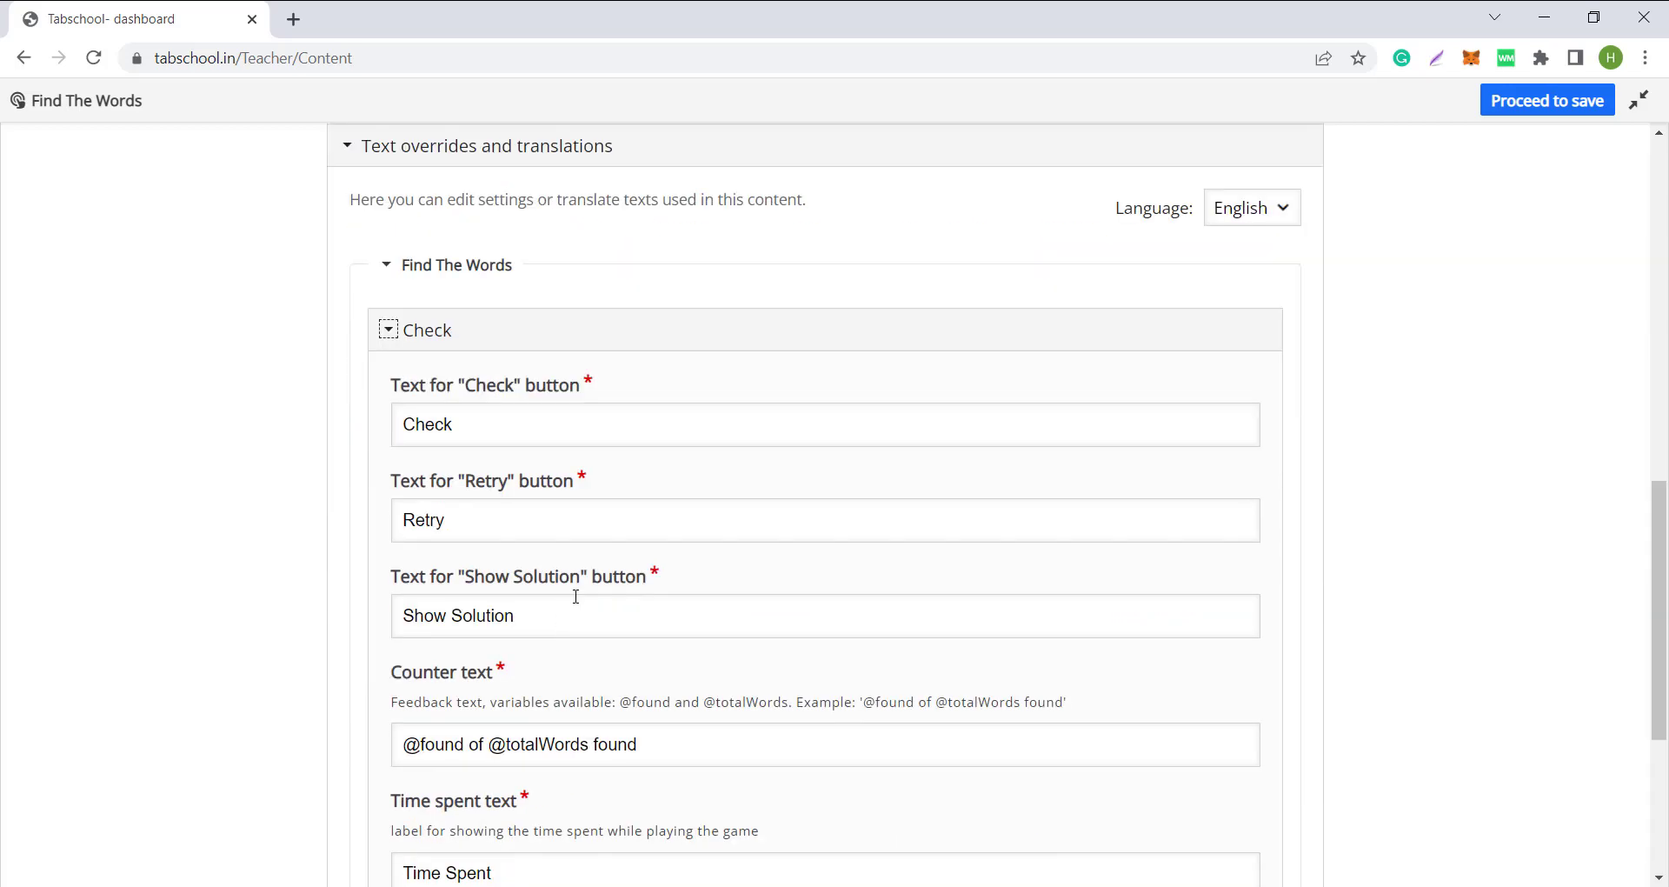
scroll(439, 462, "down", 2)
scroll(440, 417, "up", 11)
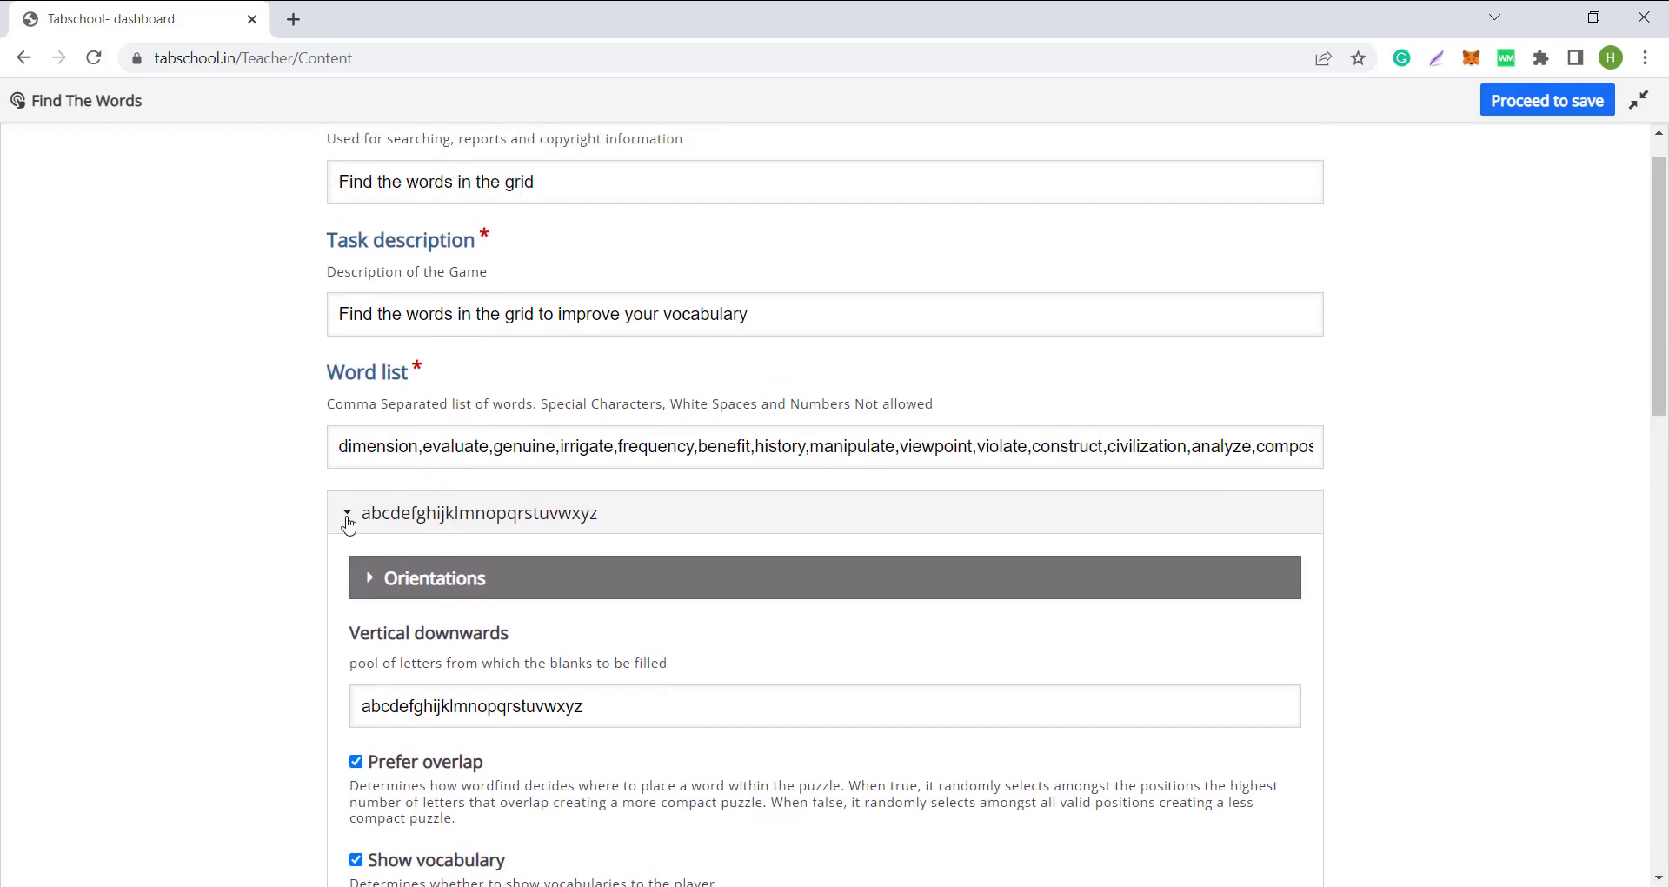
Collapse the game settings and text overrides sections and leave the editor's fullscreen view
left_click(347, 514)
scroll(500, 495, "up", 1)
scroll(436, 589, "down", 1)
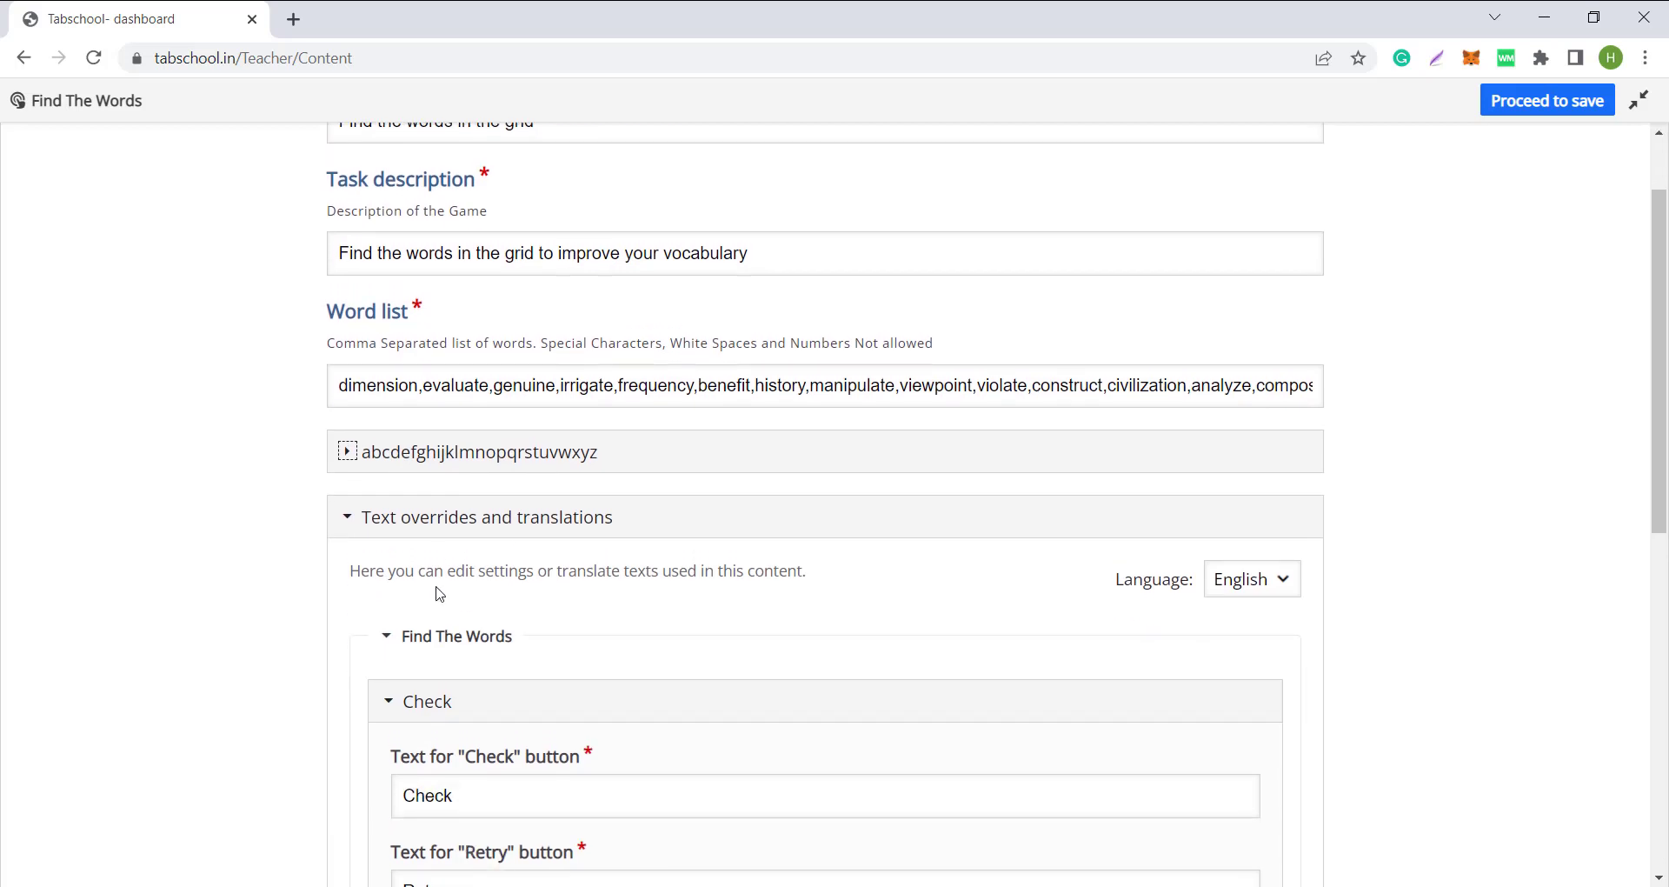
left_click(348, 532)
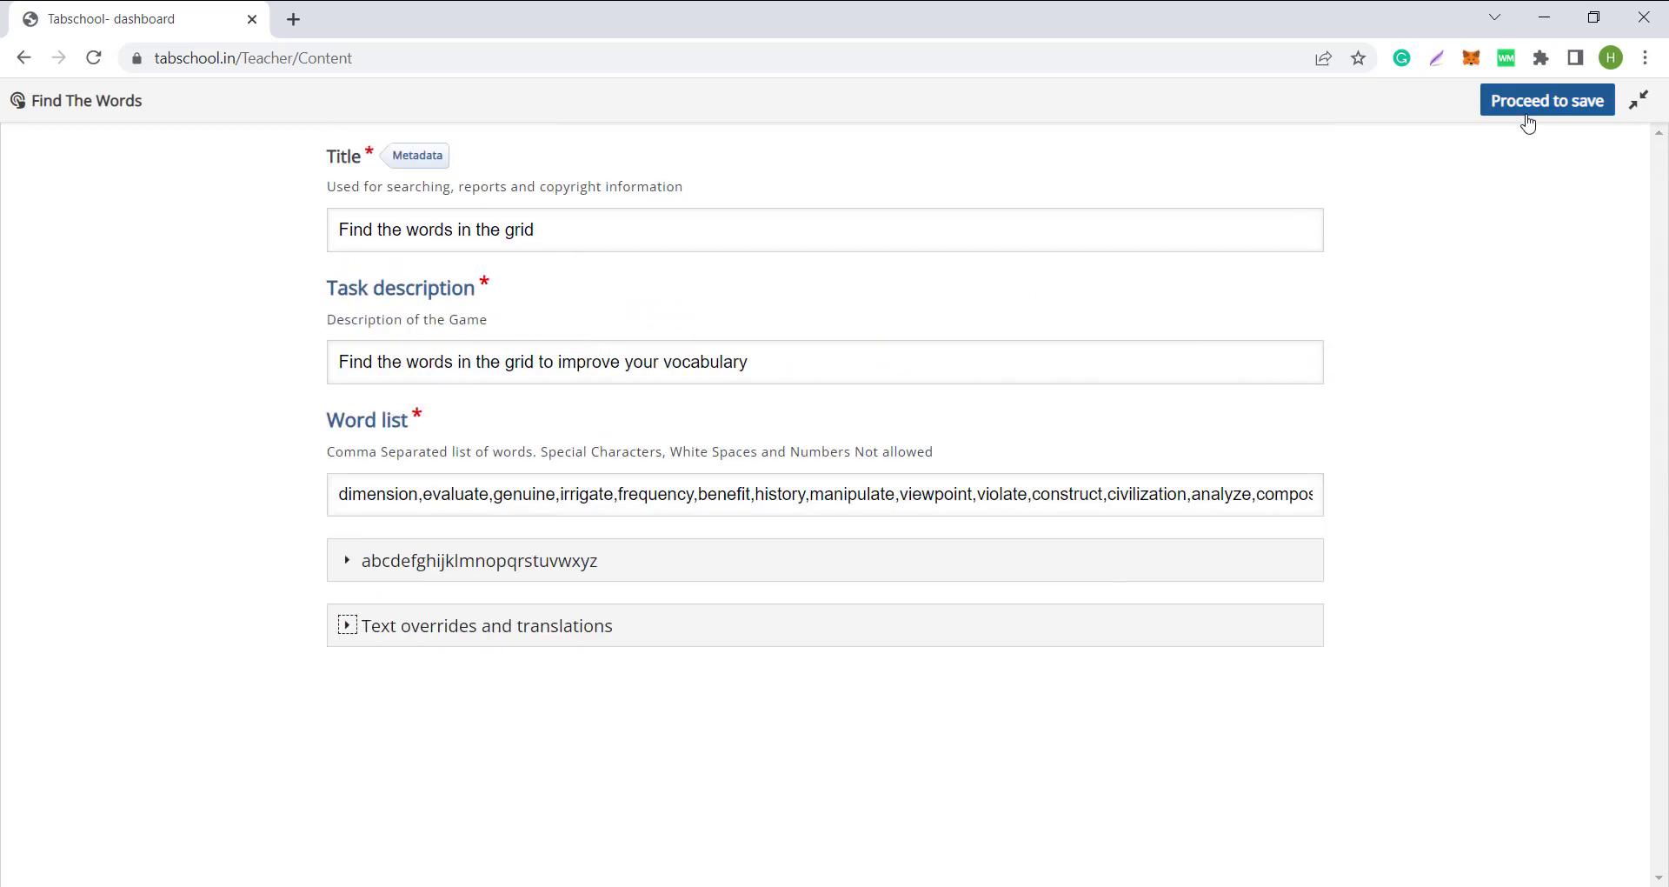
left_click(1640, 101)
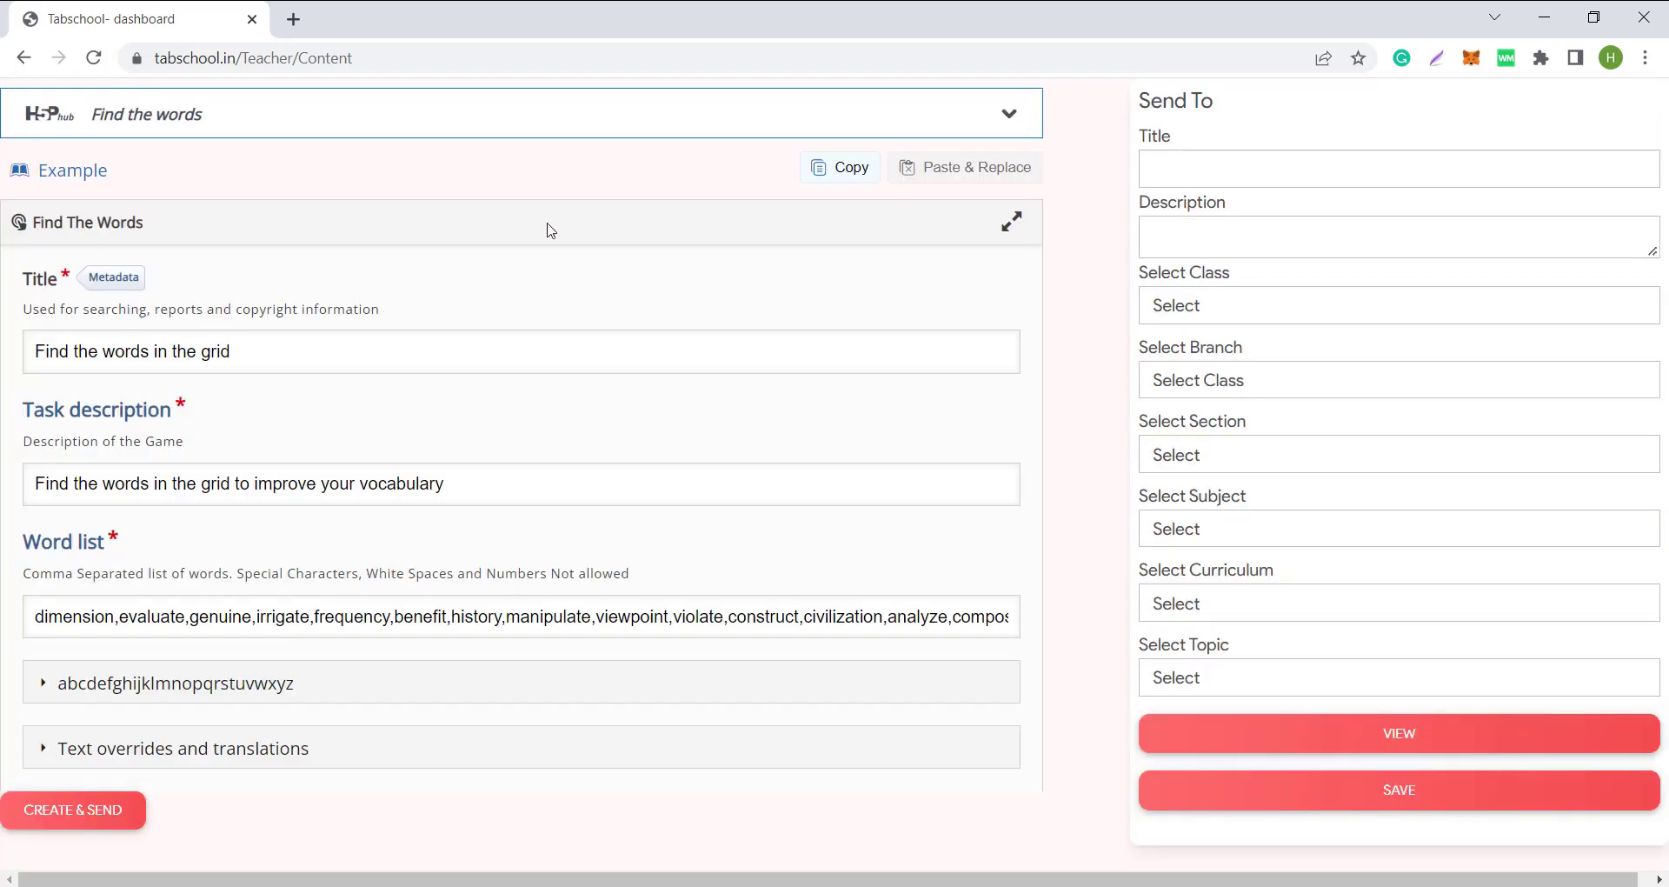
left_click(1012, 222)
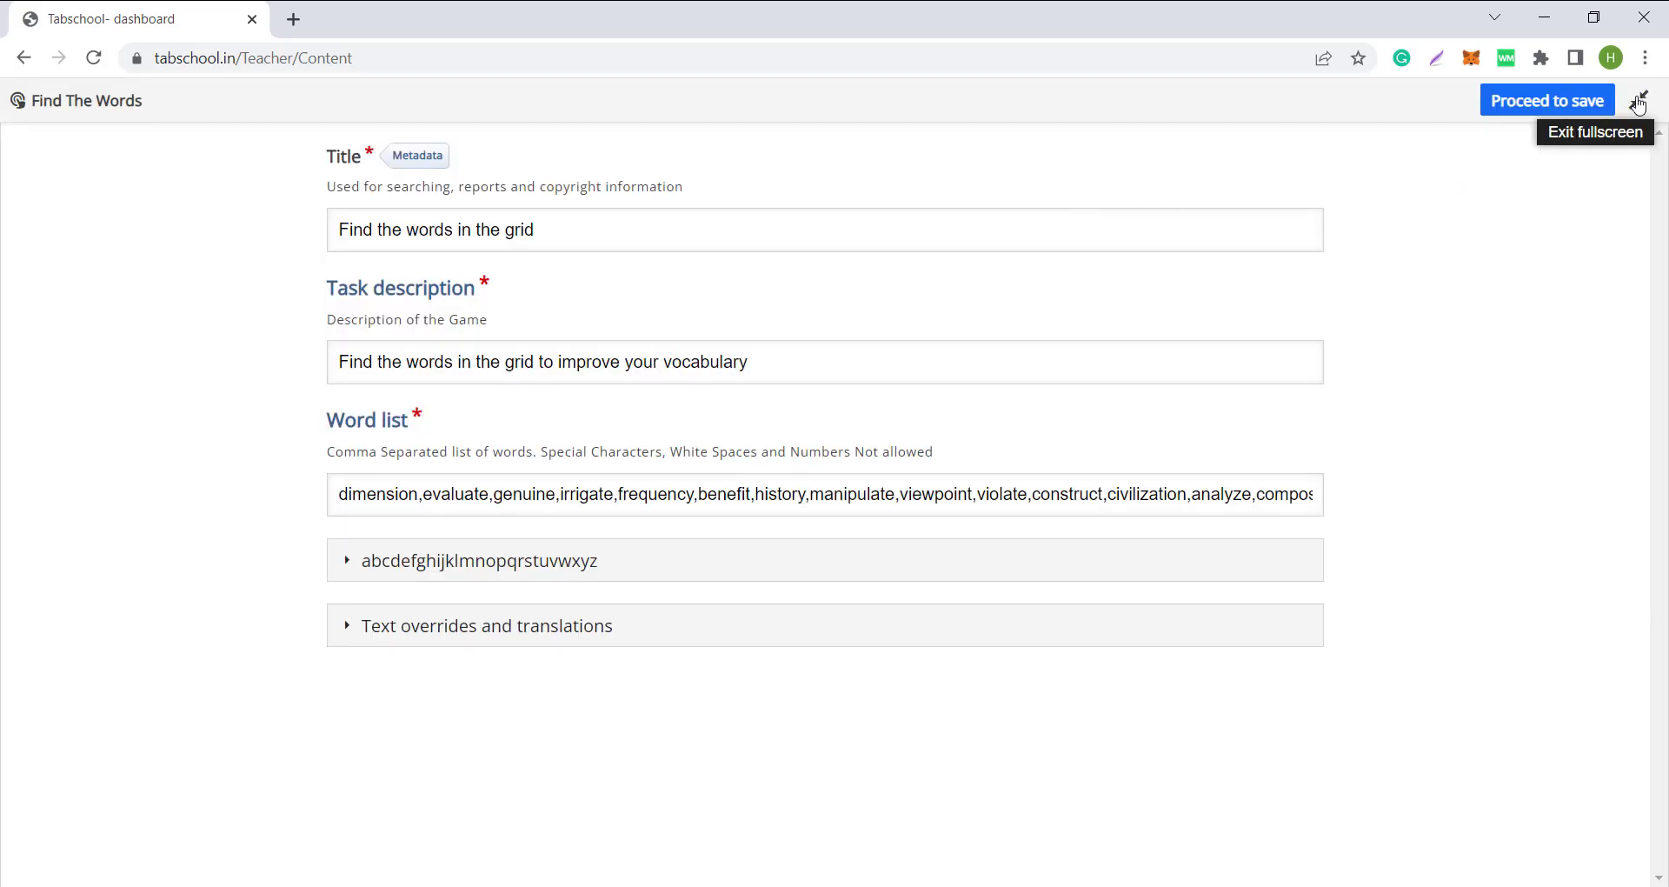
left_click(1640, 102)
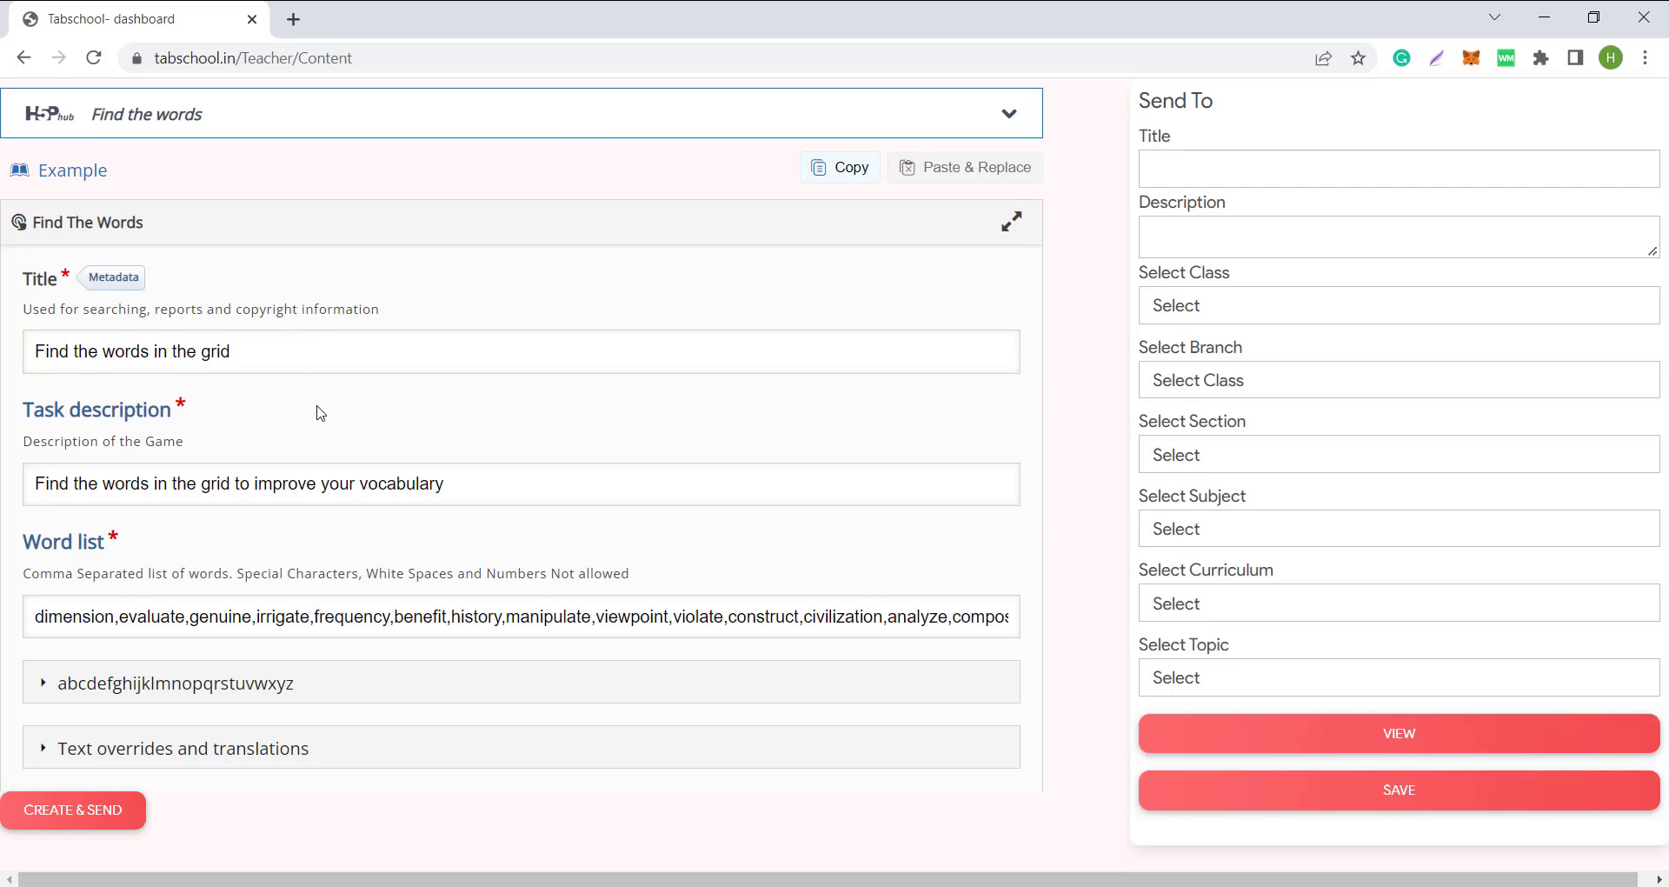
Fill in the Send To title and description with "Find the words in the grid to improve your vocabulary" copied from the task description
left_click(1185, 168)
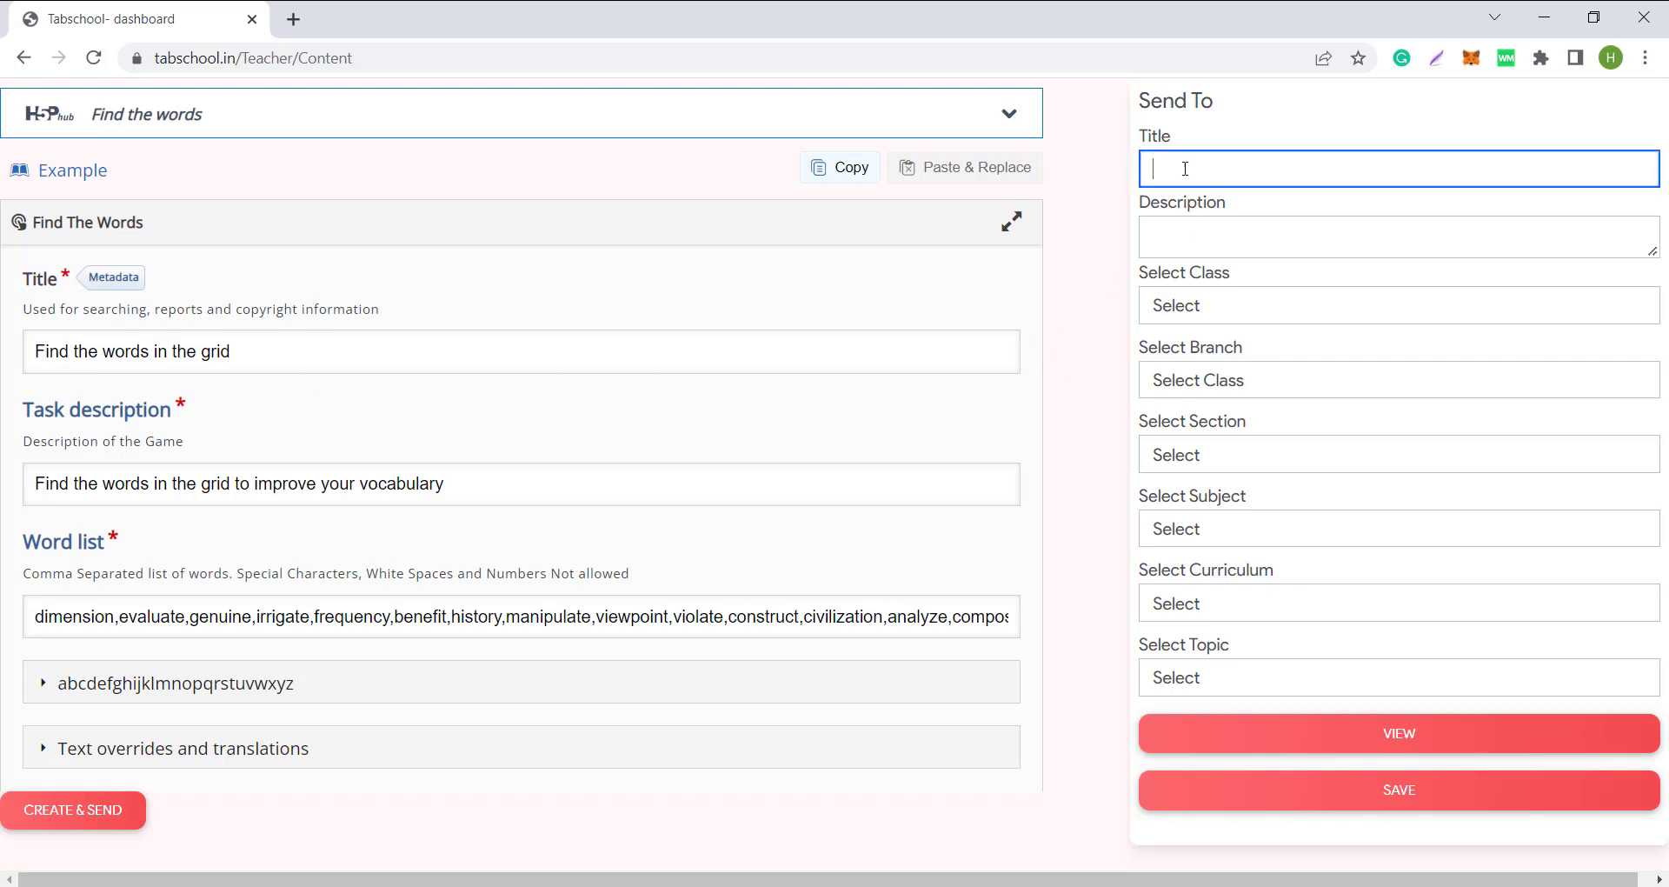
left_click_drag(258, 360, 29, 330)
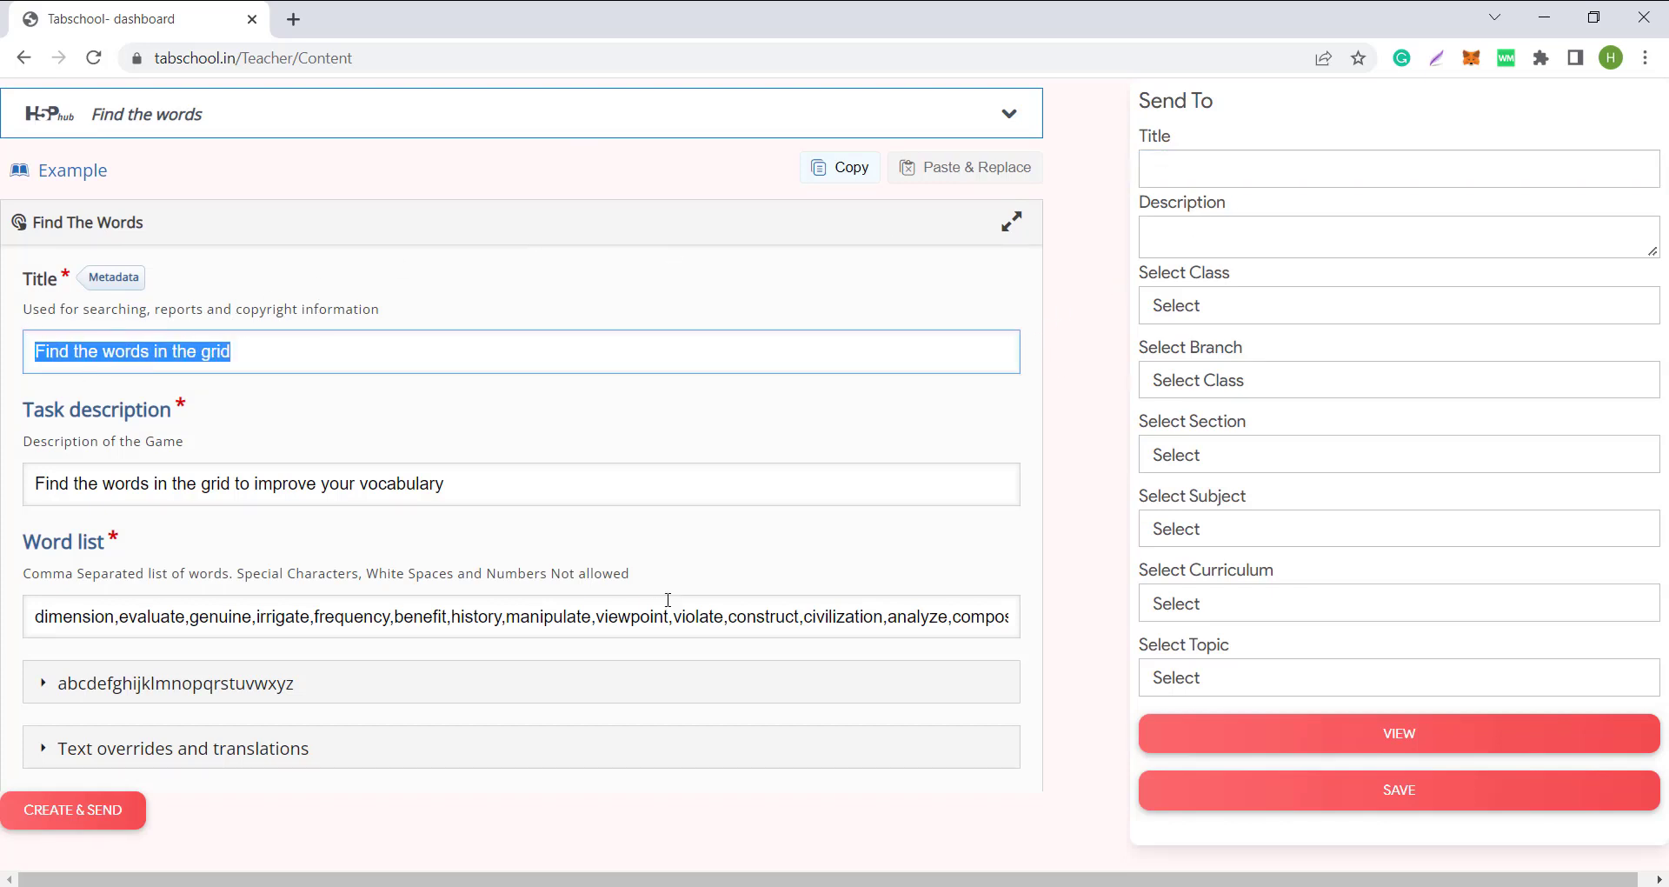
left_click_drag(468, 504, 10, 489)
key("ctrl+c")
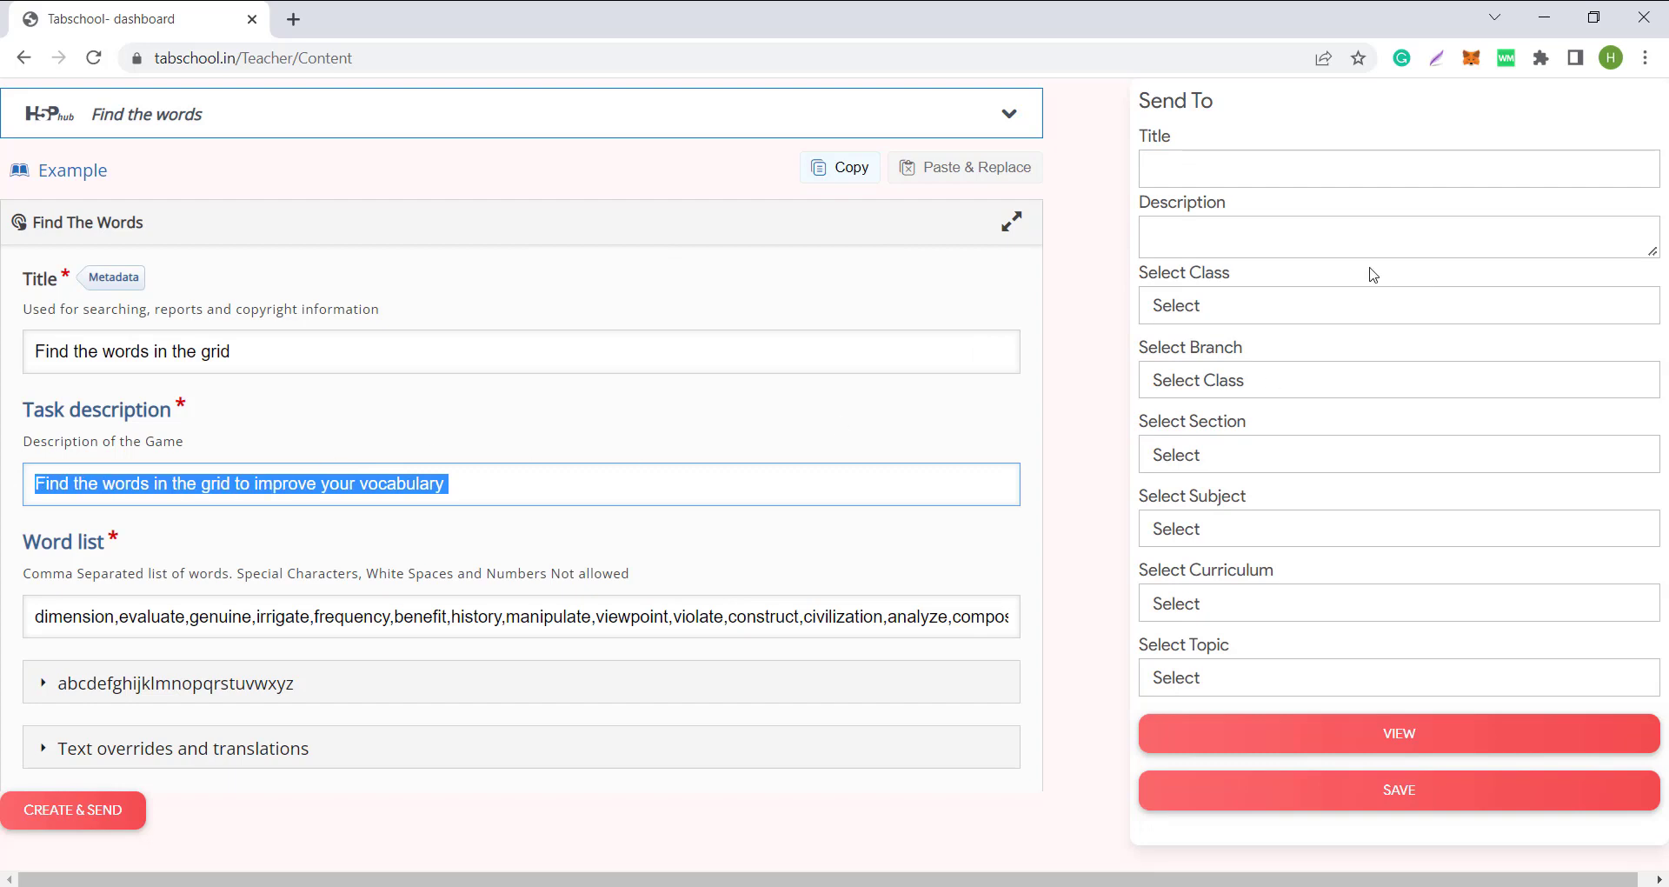
left_click(1274, 170)
key("ctrl+v")
left_click(1279, 237)
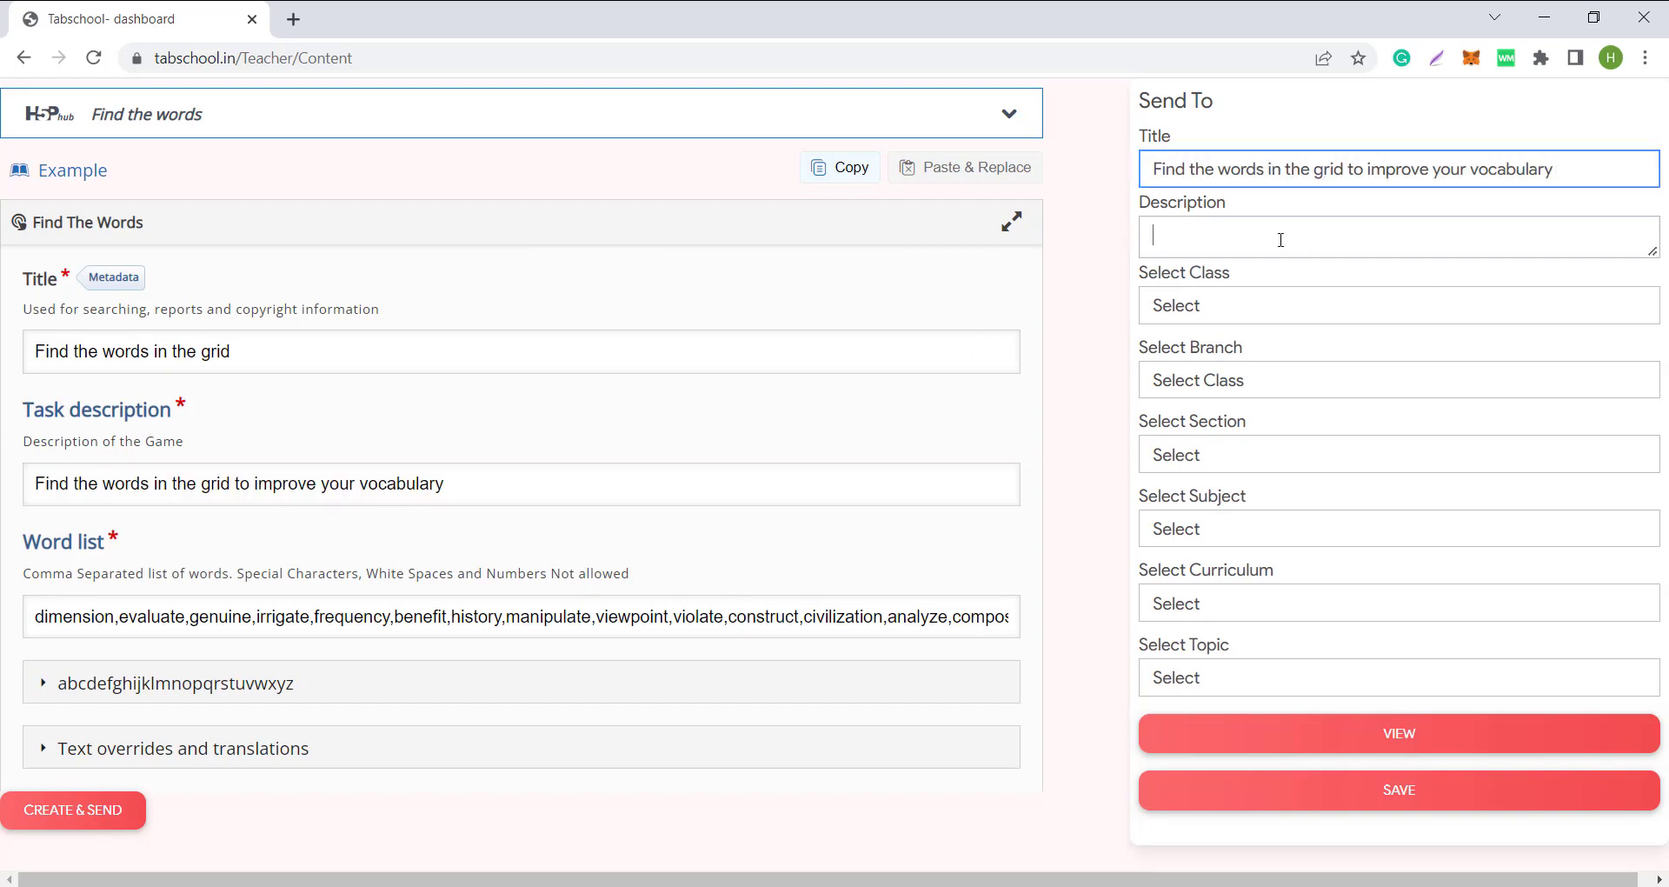
key("ctrl+v")
Set the Send To class for the activity to Information Technology class
left_click(1334, 308)
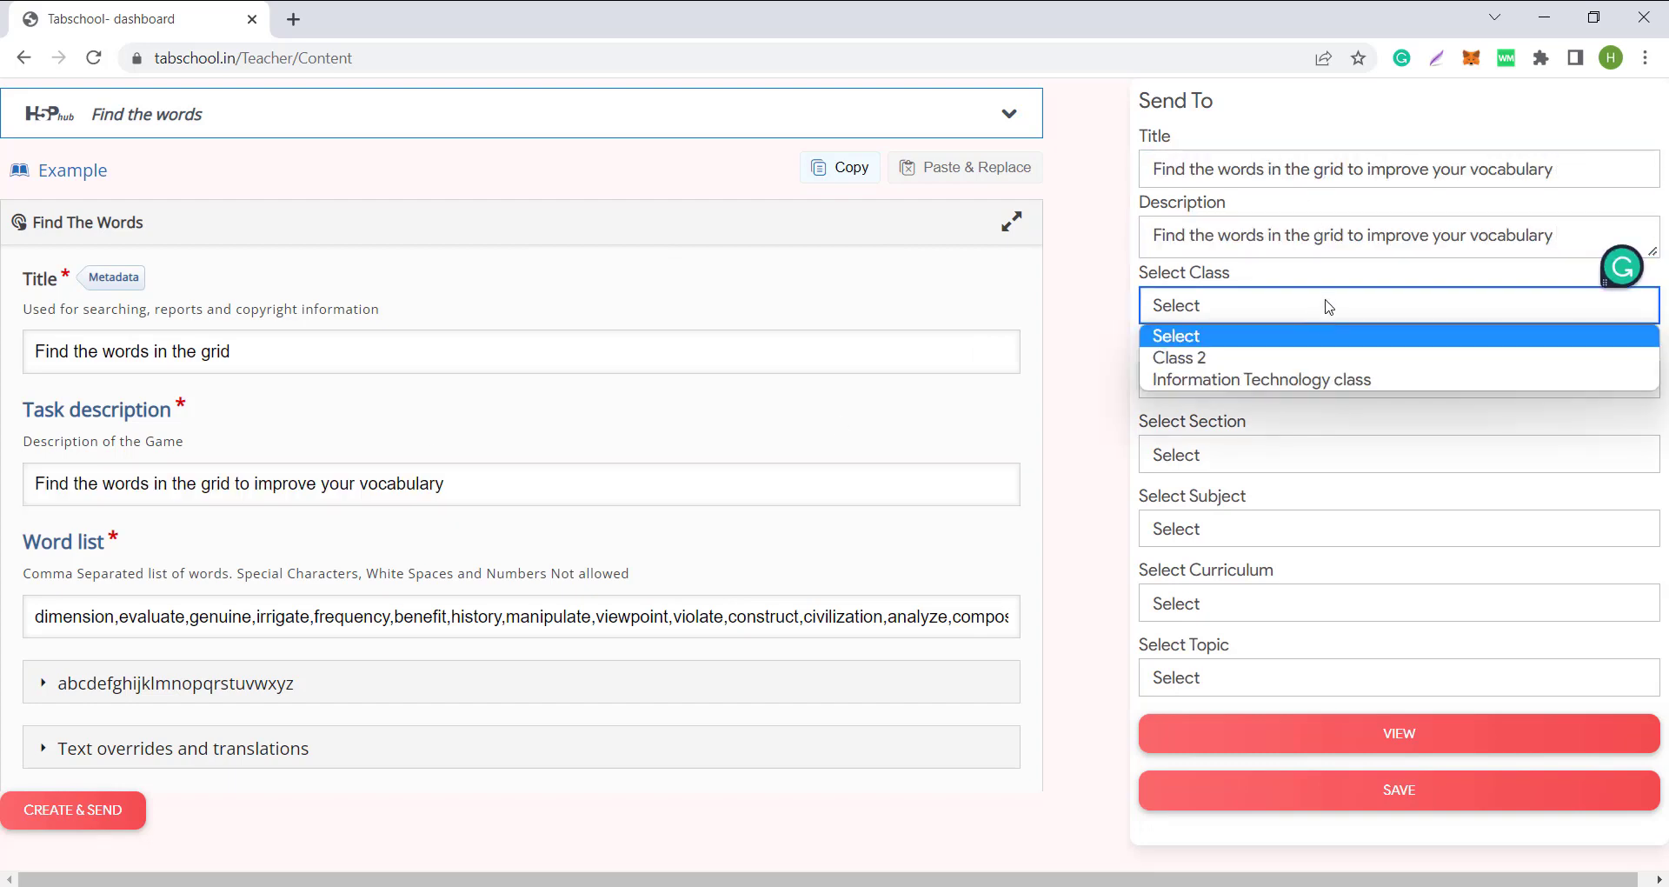
left_click(1262, 358)
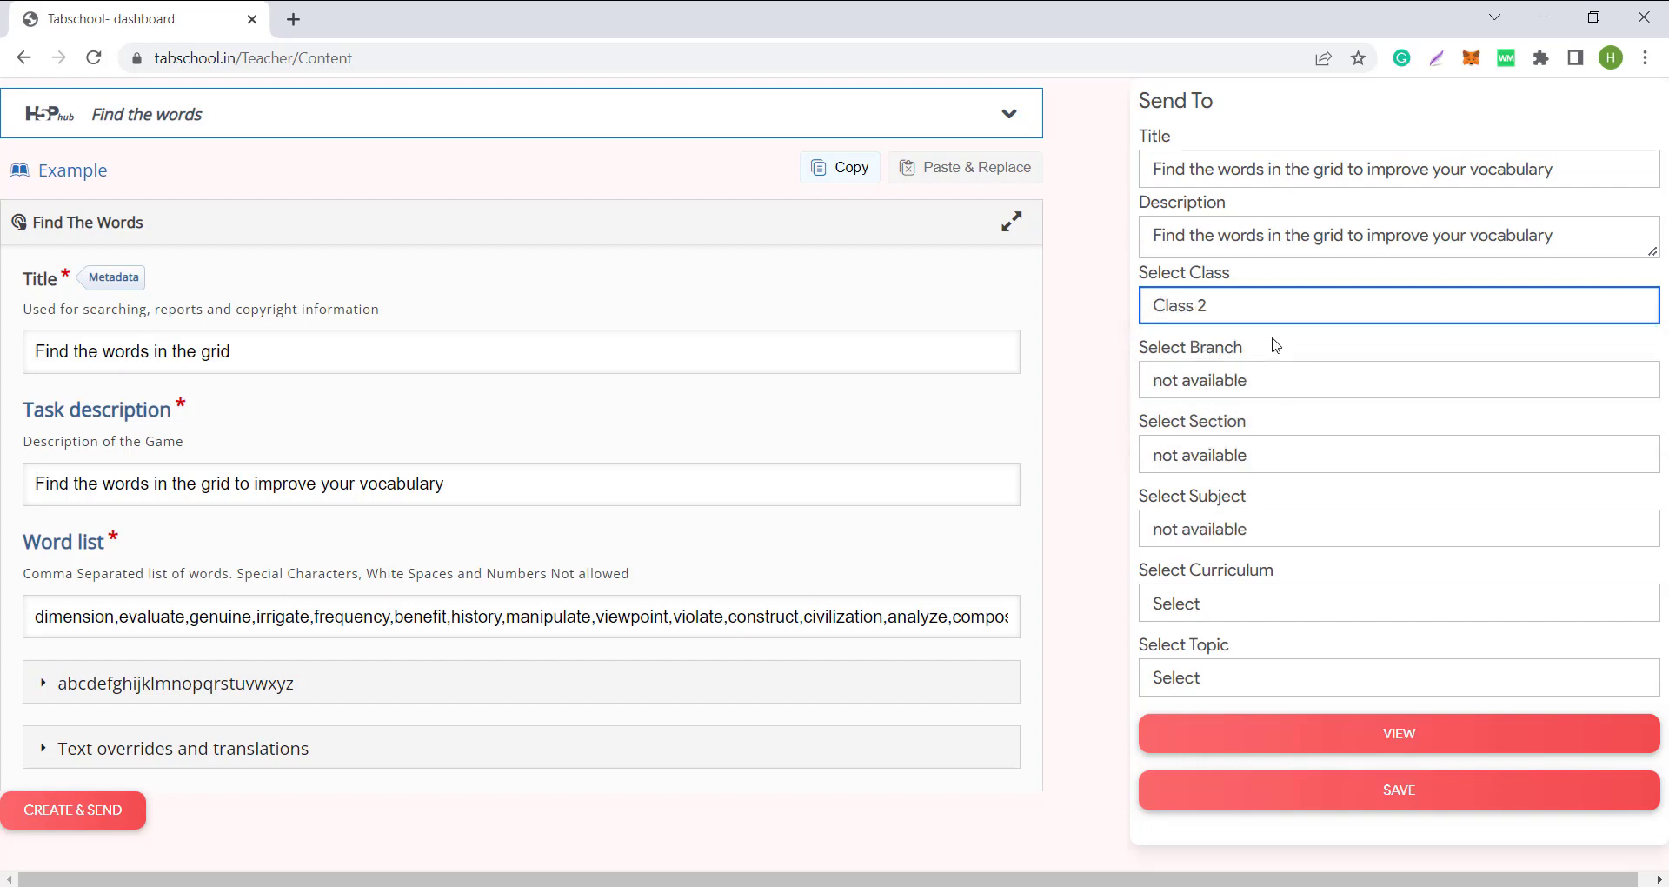
left_click(1267, 311)
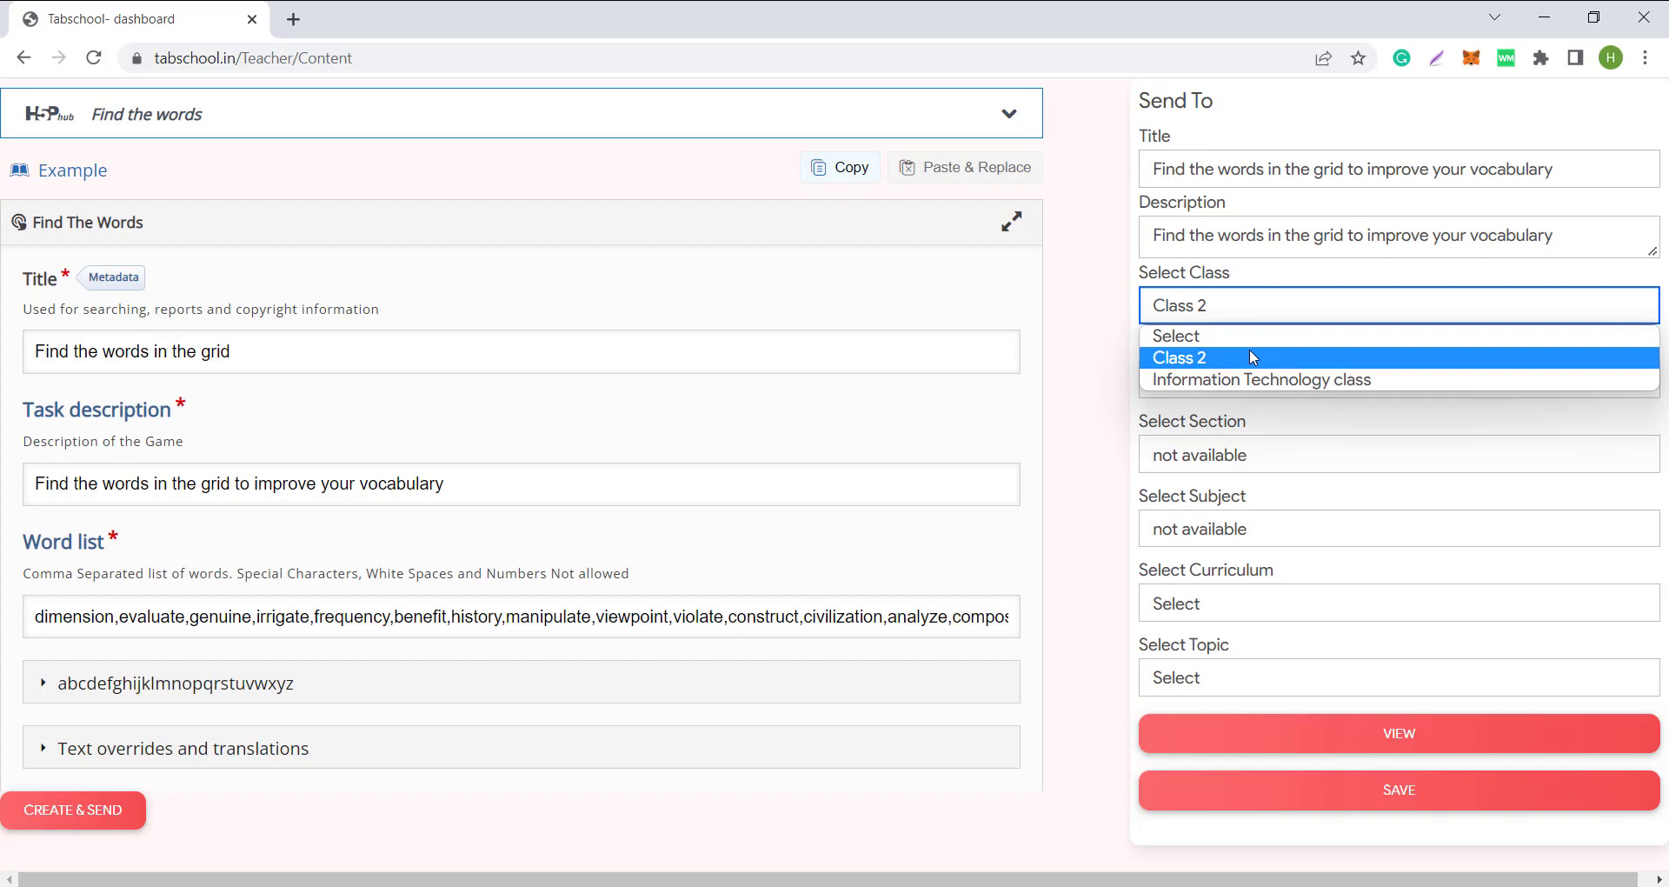
left_click(1258, 379)
Check the branch, section and subject choices, leave curriculum and topic unselected, and save the activity for the class
left_click(1262, 380)
left_click(1257, 410)
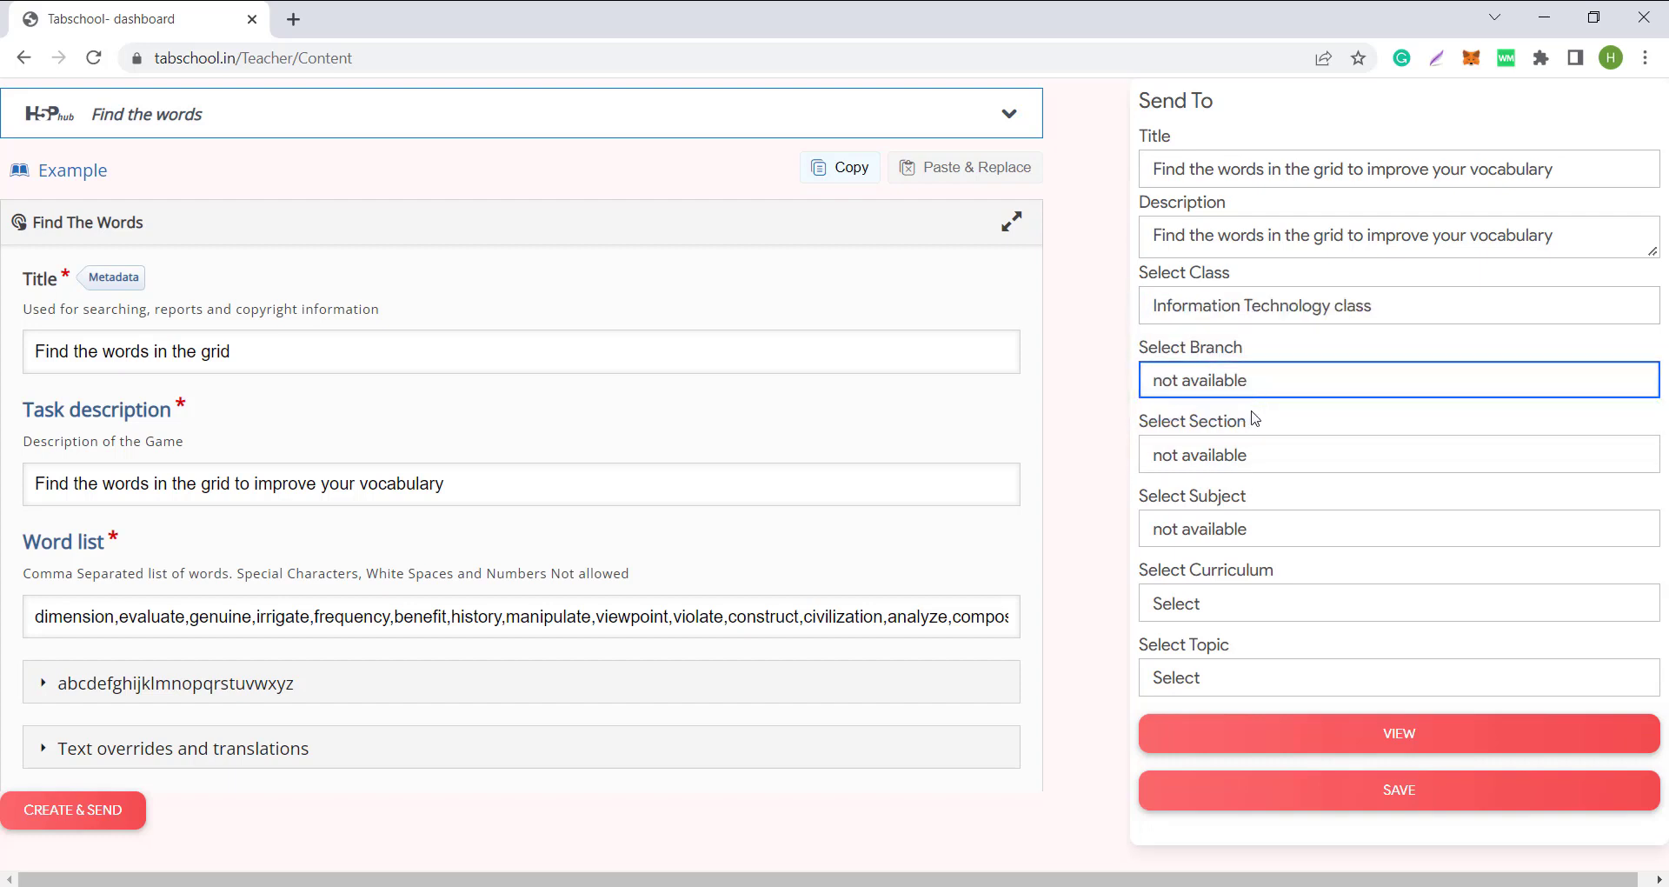
left_click(1251, 452)
left_click(1248, 482)
left_click(1245, 539)
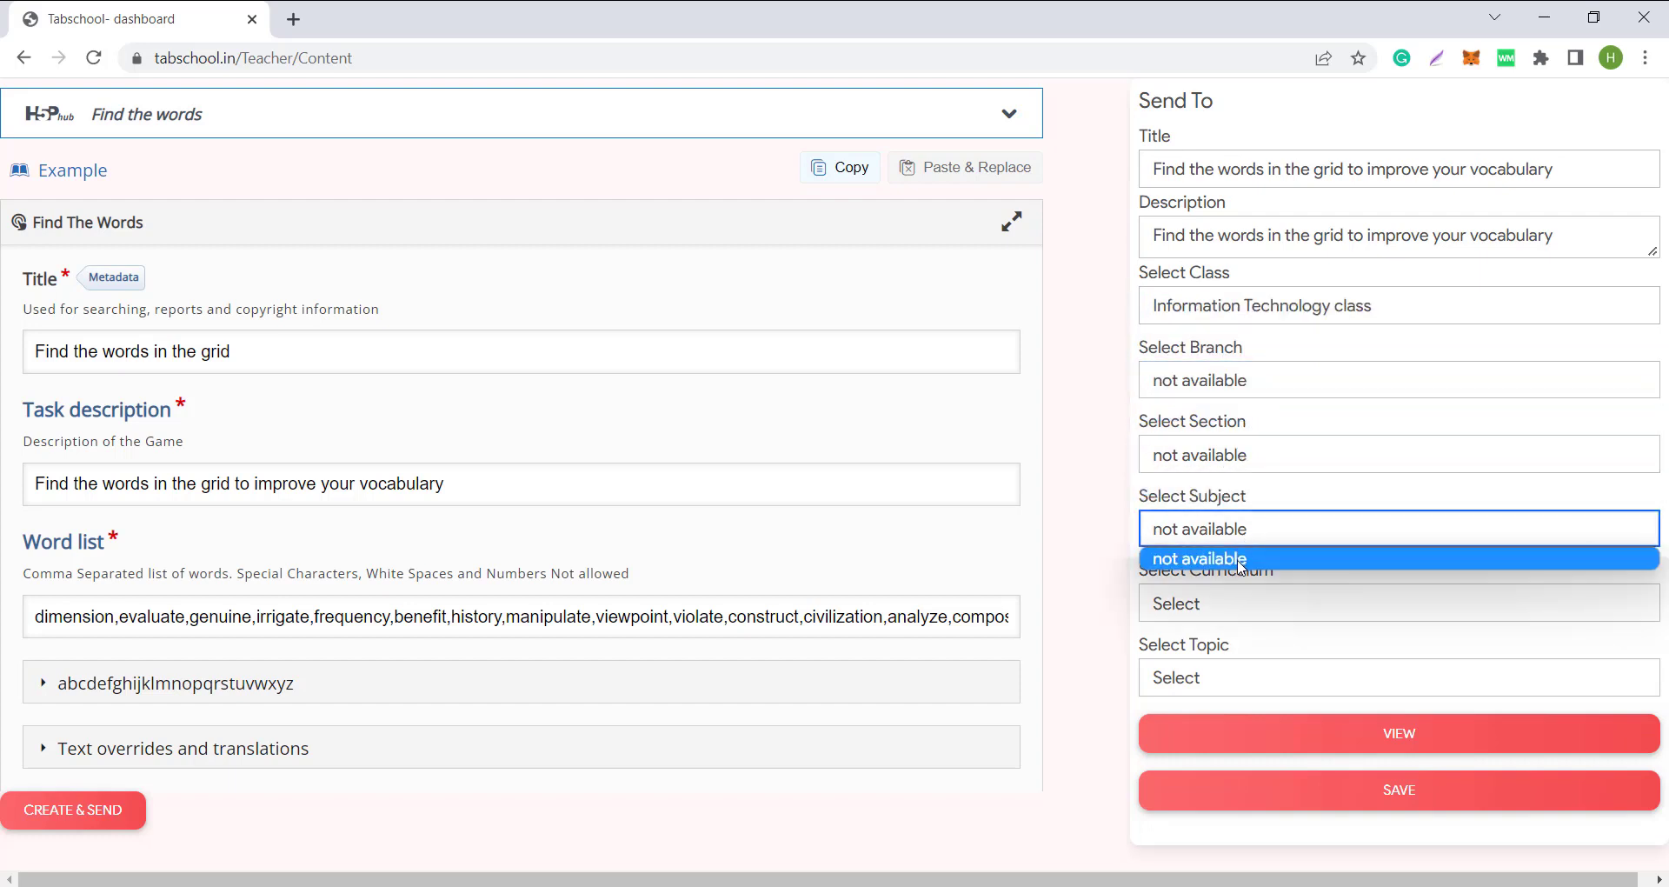
left_click(1239, 559)
left_click(1242, 609)
left_click(1269, 489)
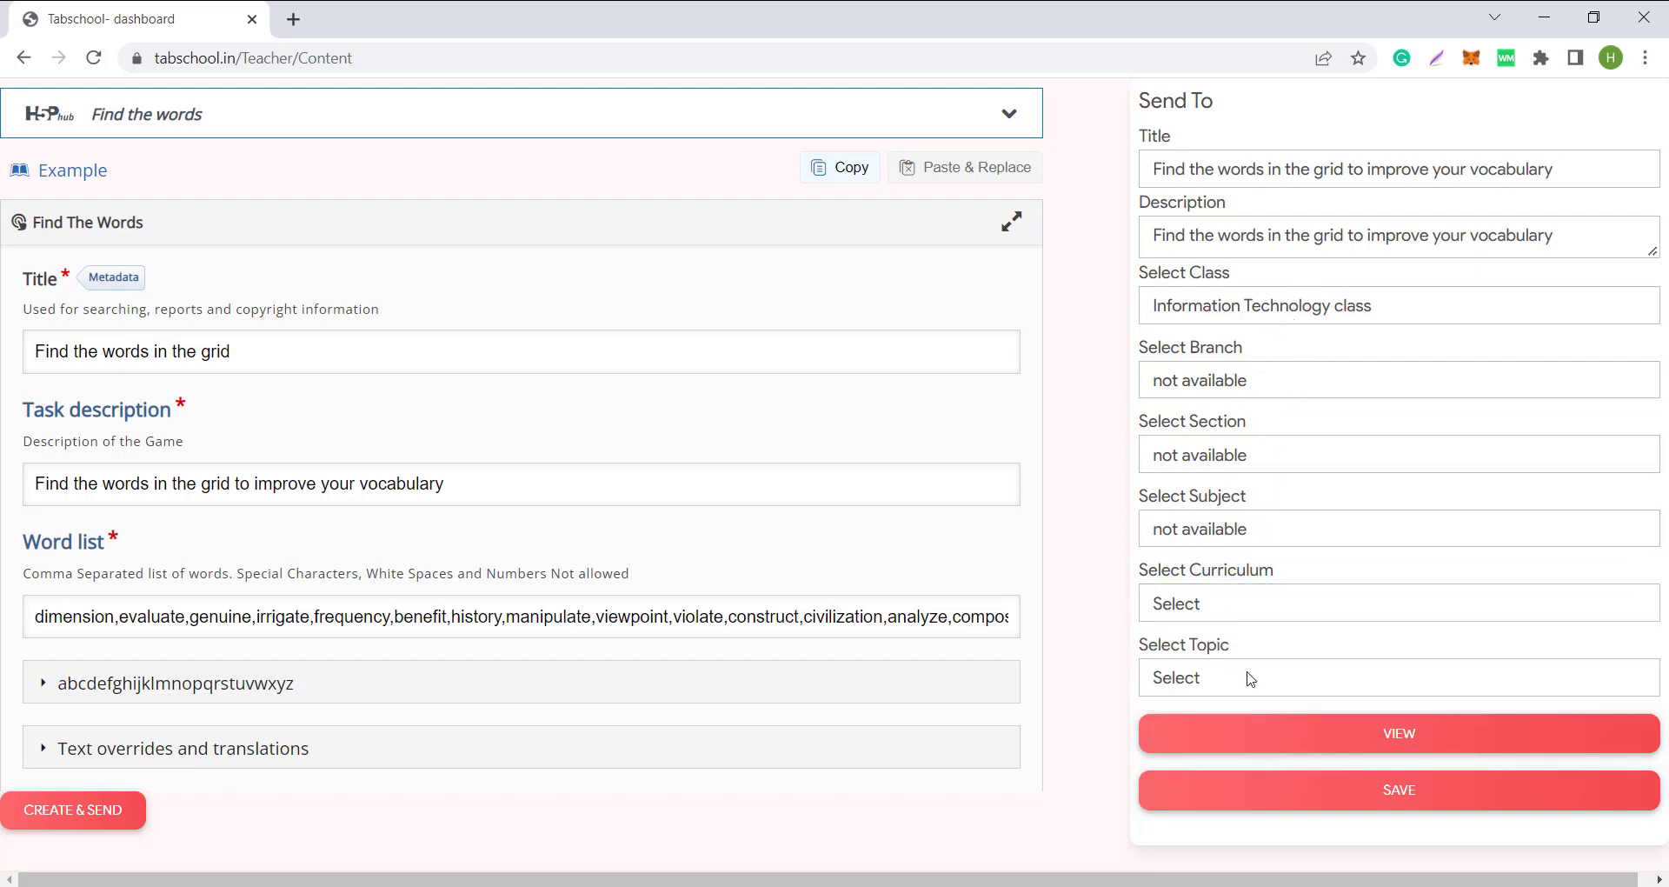
left_click(1363, 800)
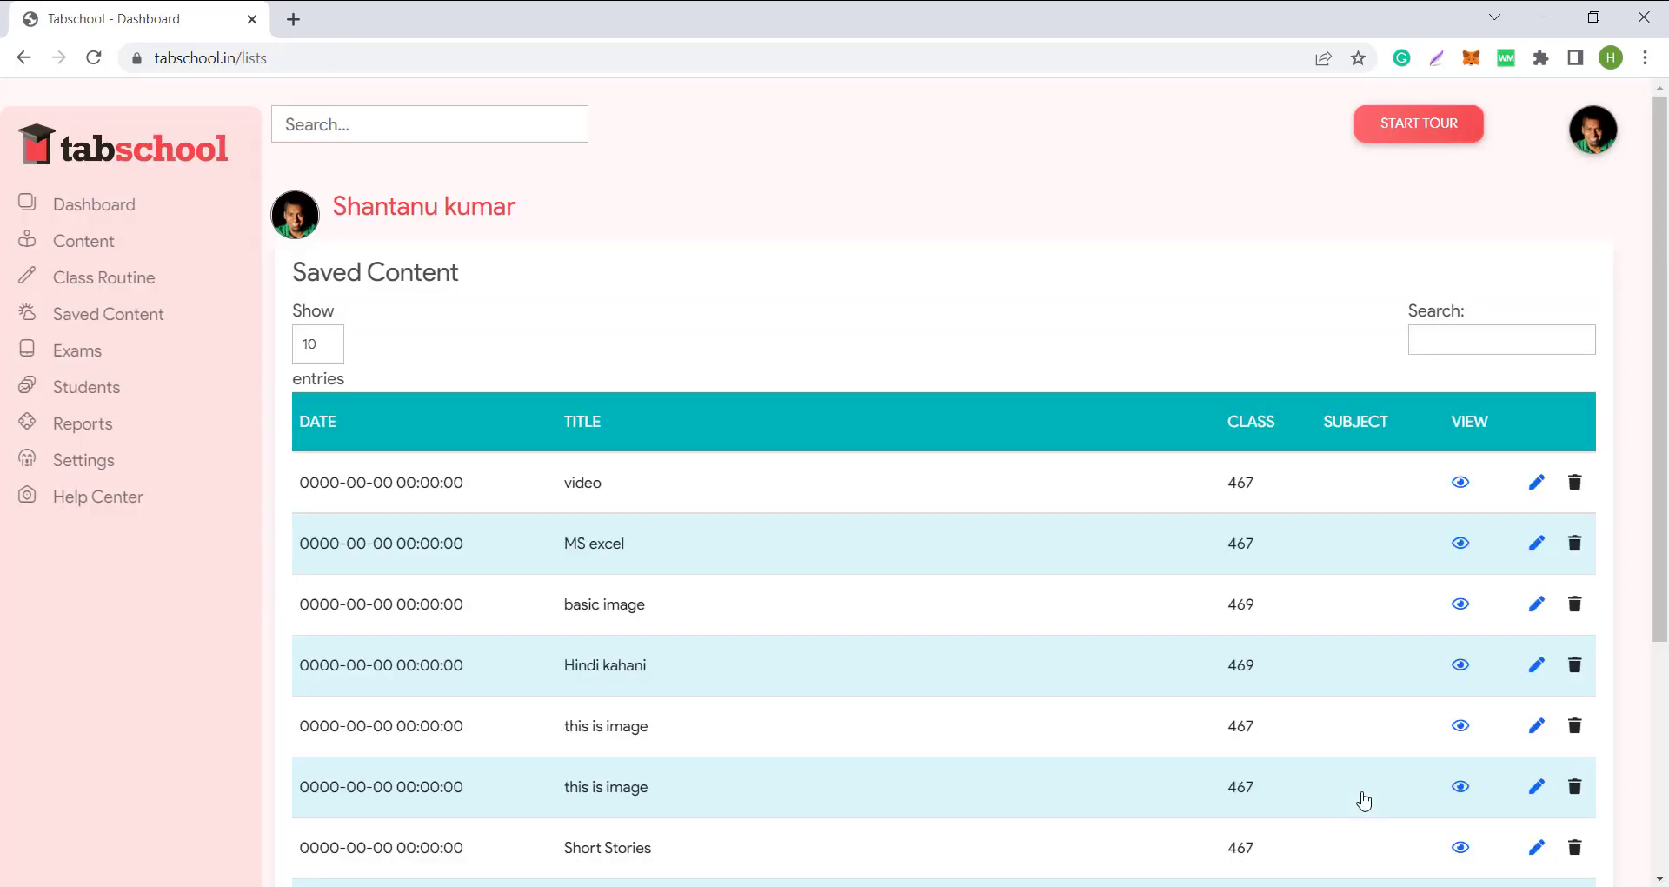
Go to the last page of the Saved Content list and locate the "Find the words in the grid to improve your vocabulary" entry
scroll(869, 496, "down", 5)
left_click(1156, 769)
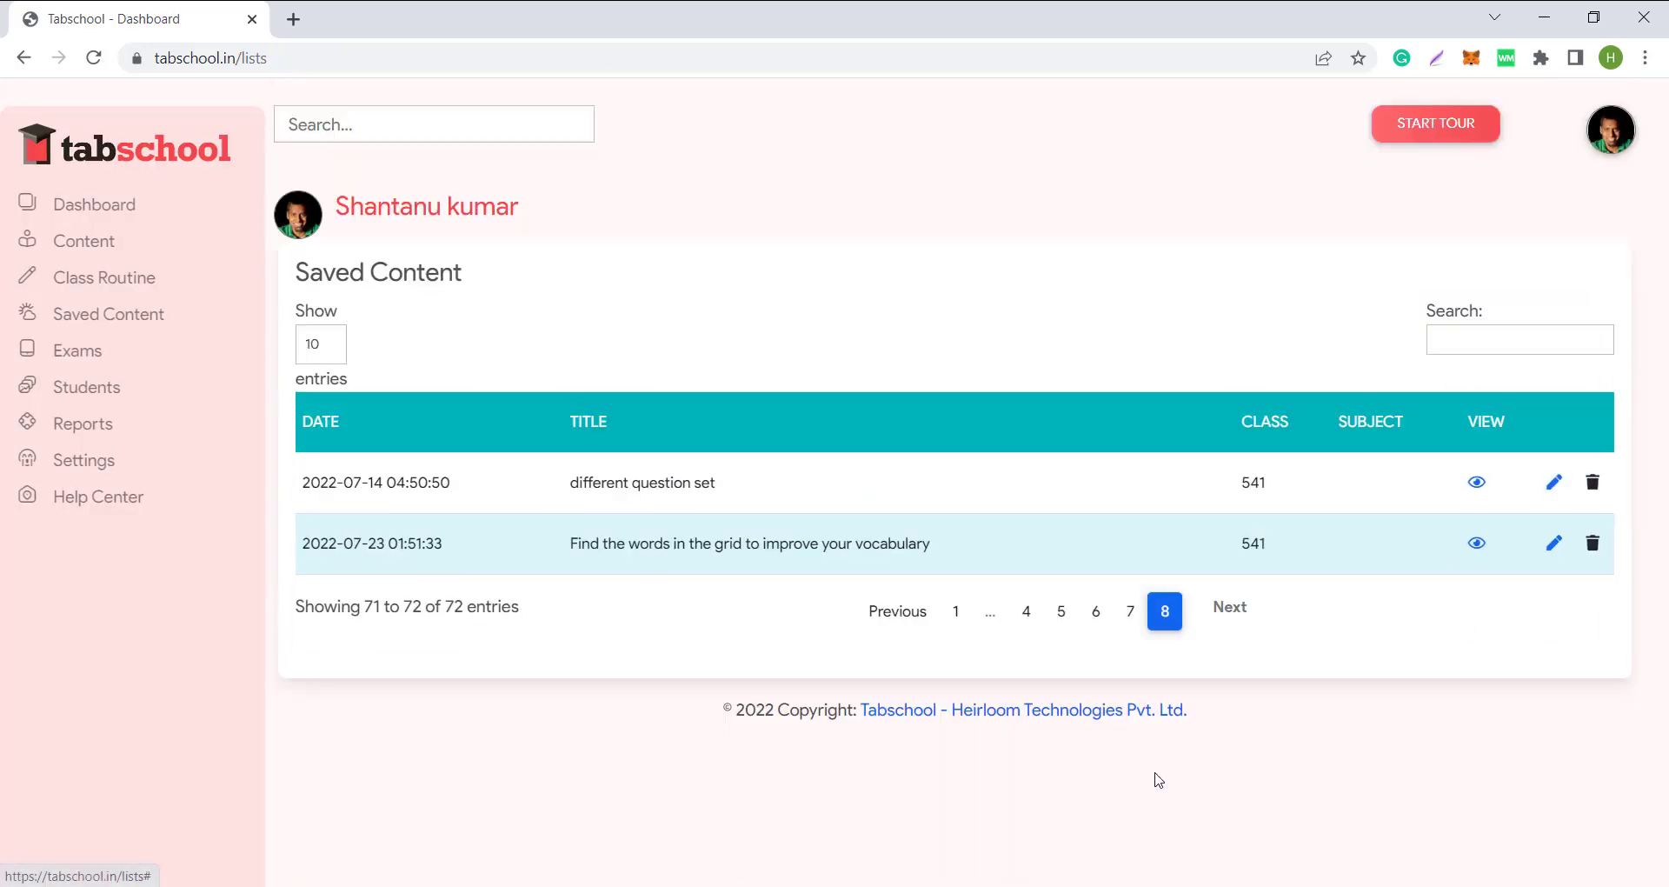
left_click_drag(536, 556, 980, 537)
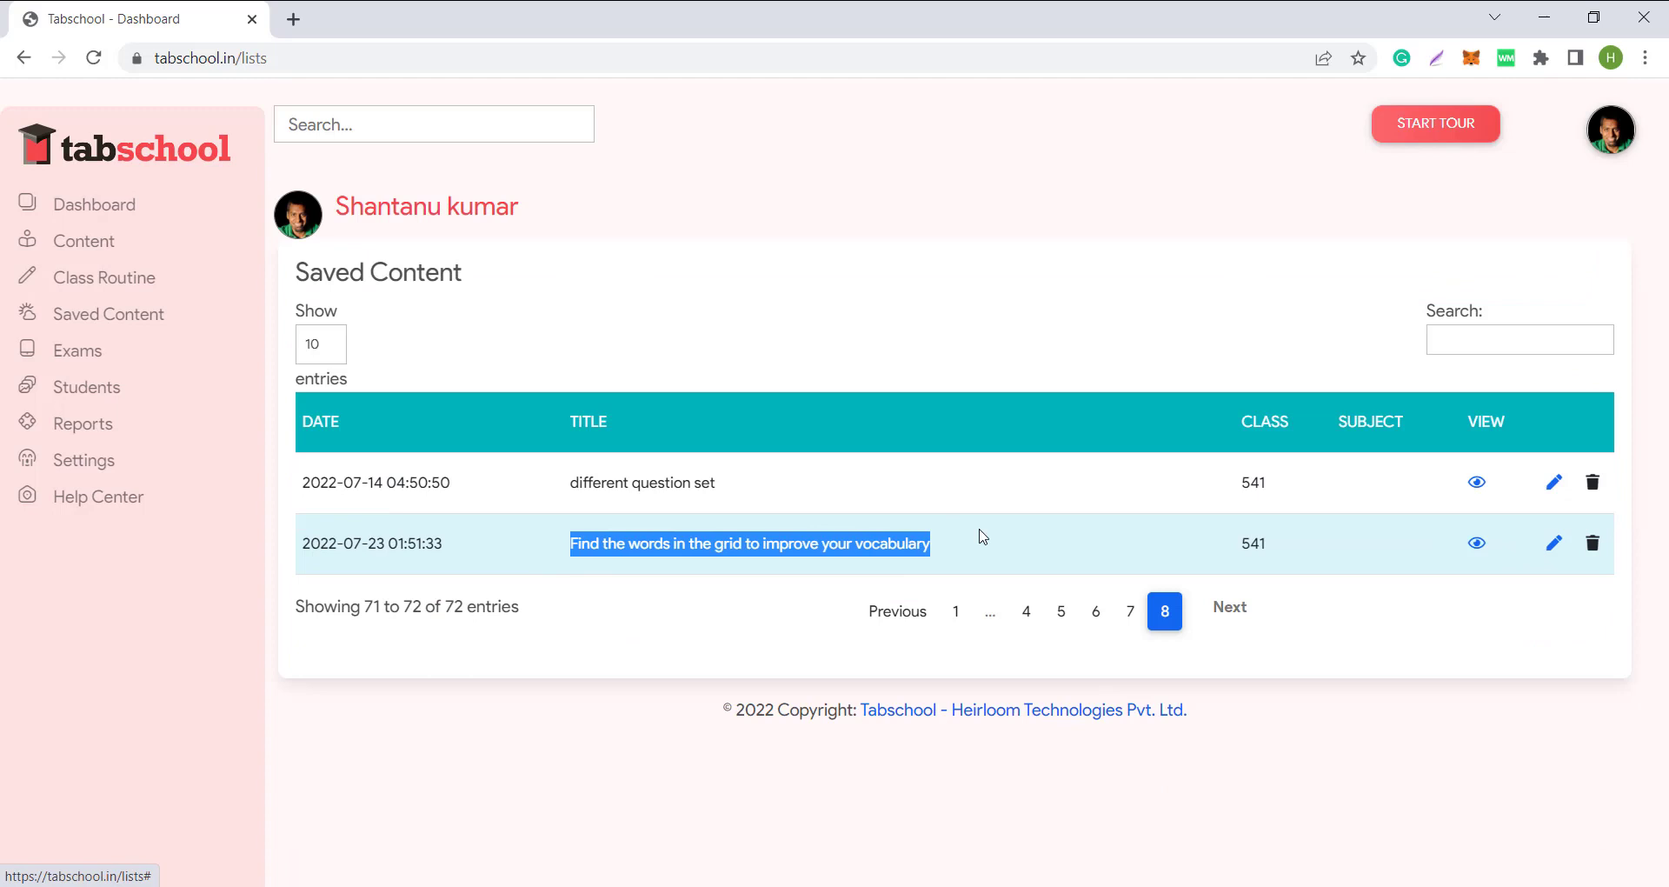
left_click(1063, 543)
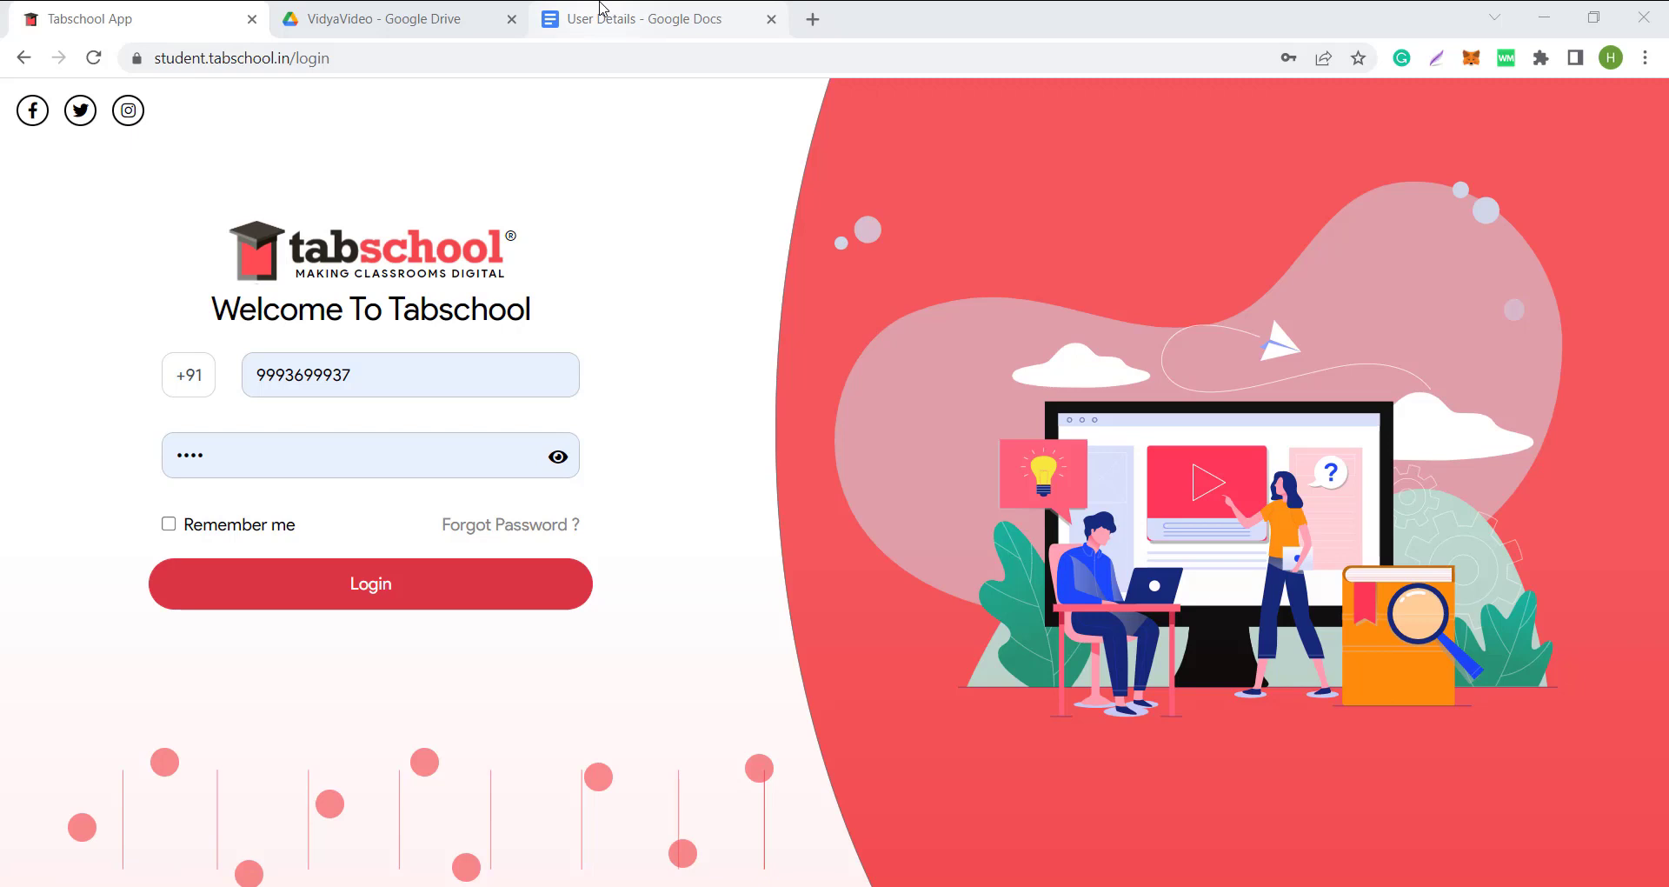
Log in to the Tabschool student site with the student's phone number and account password
double_click(400, 369)
key("ctrl+v")
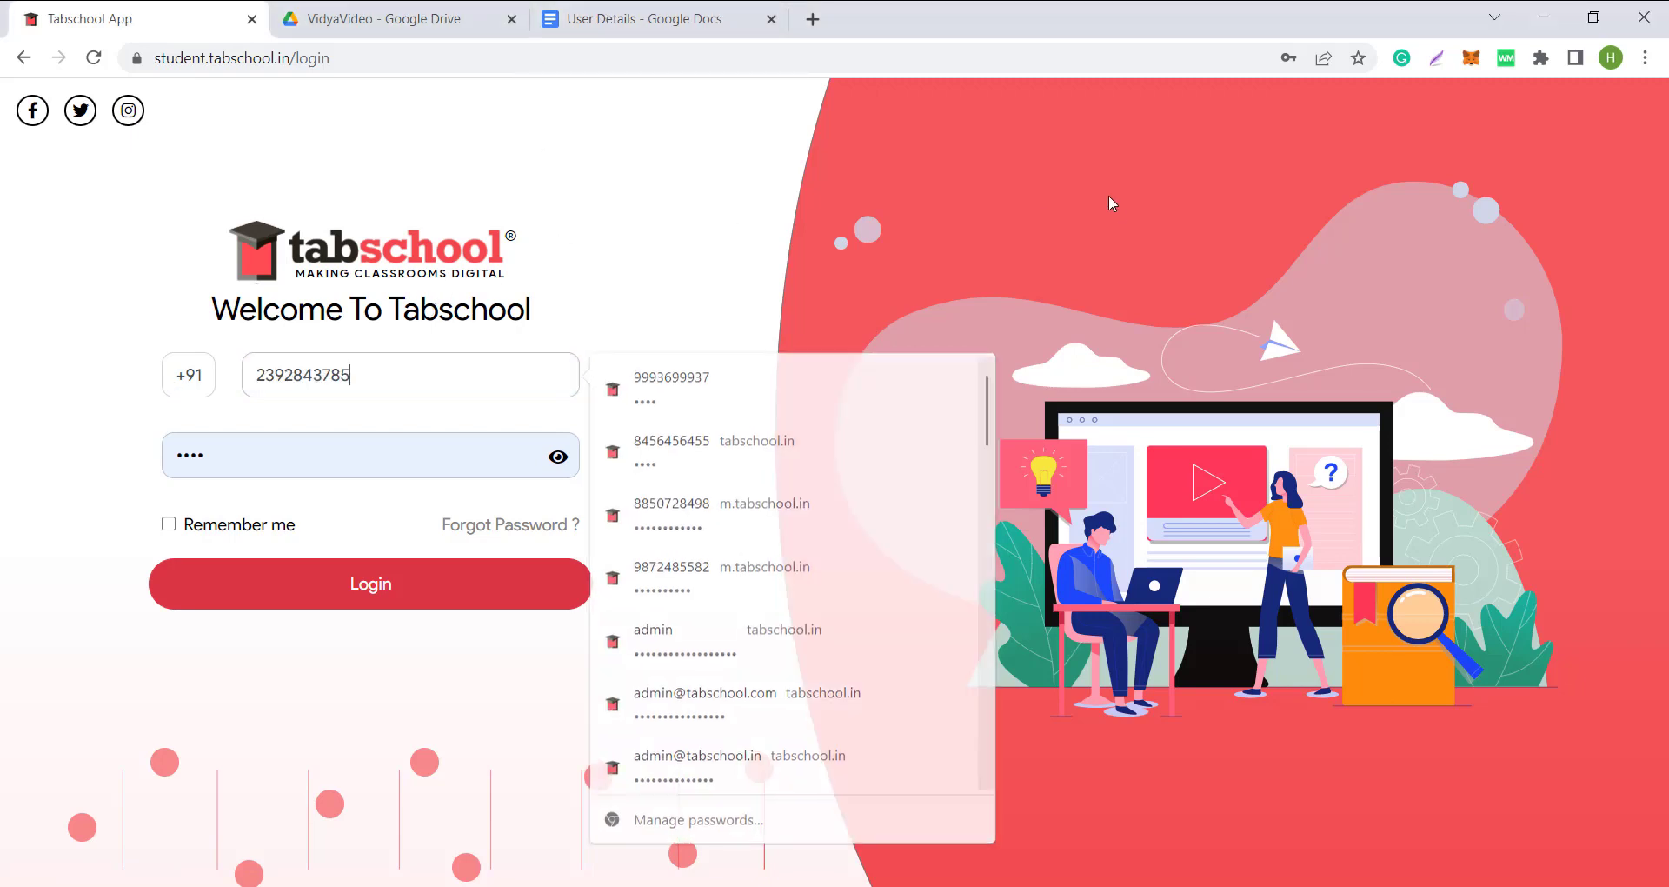
double_click(447, 454)
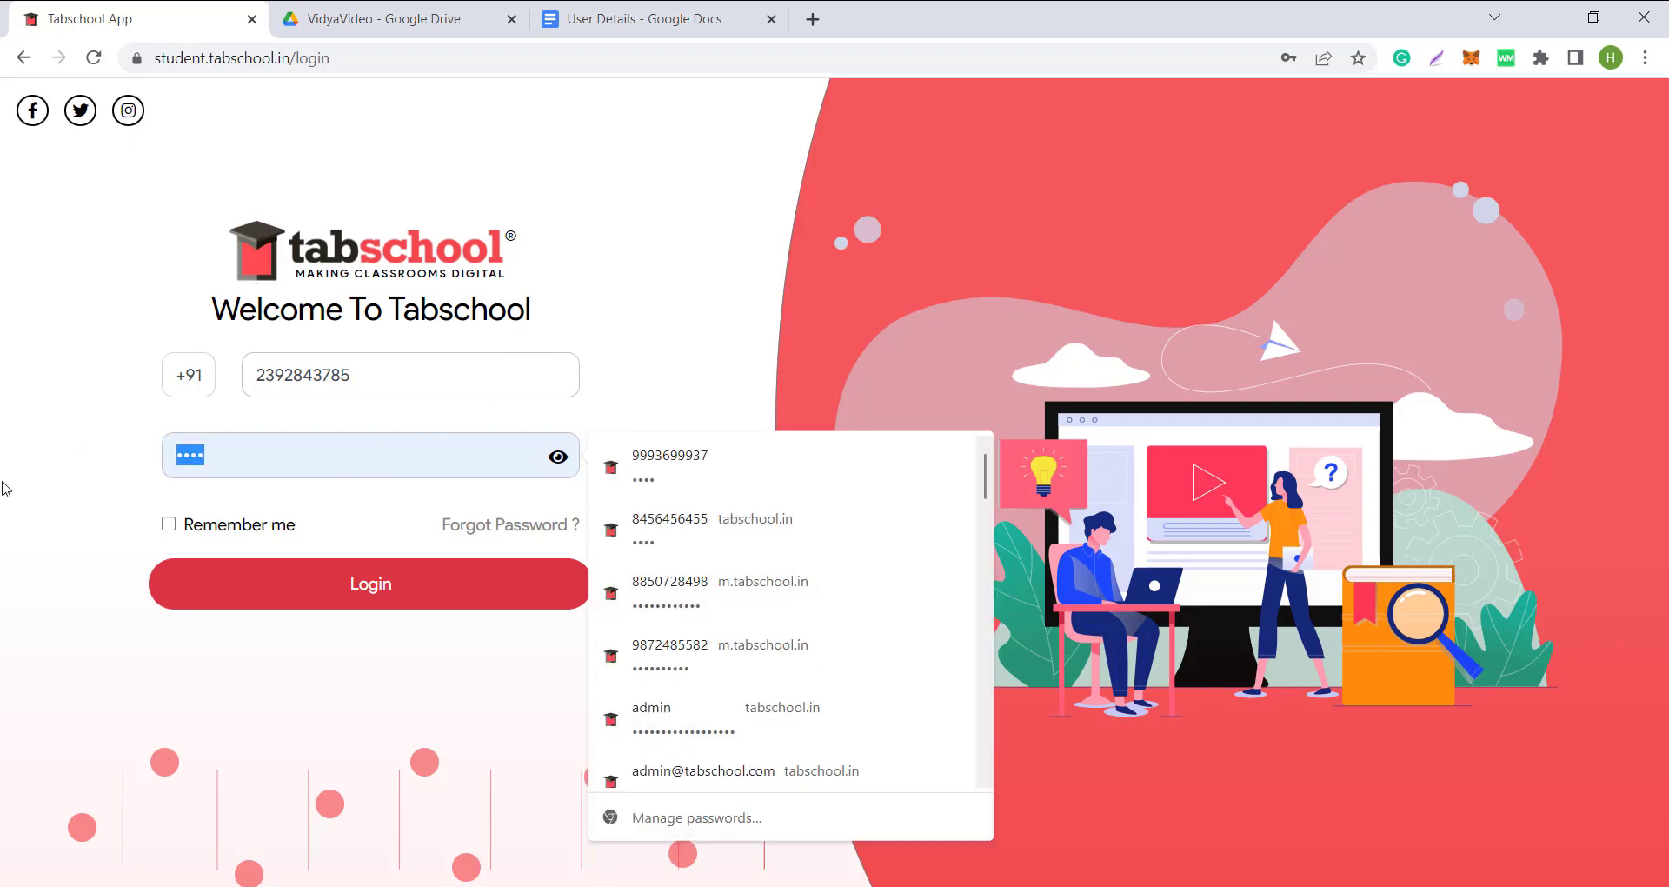
type("••••")
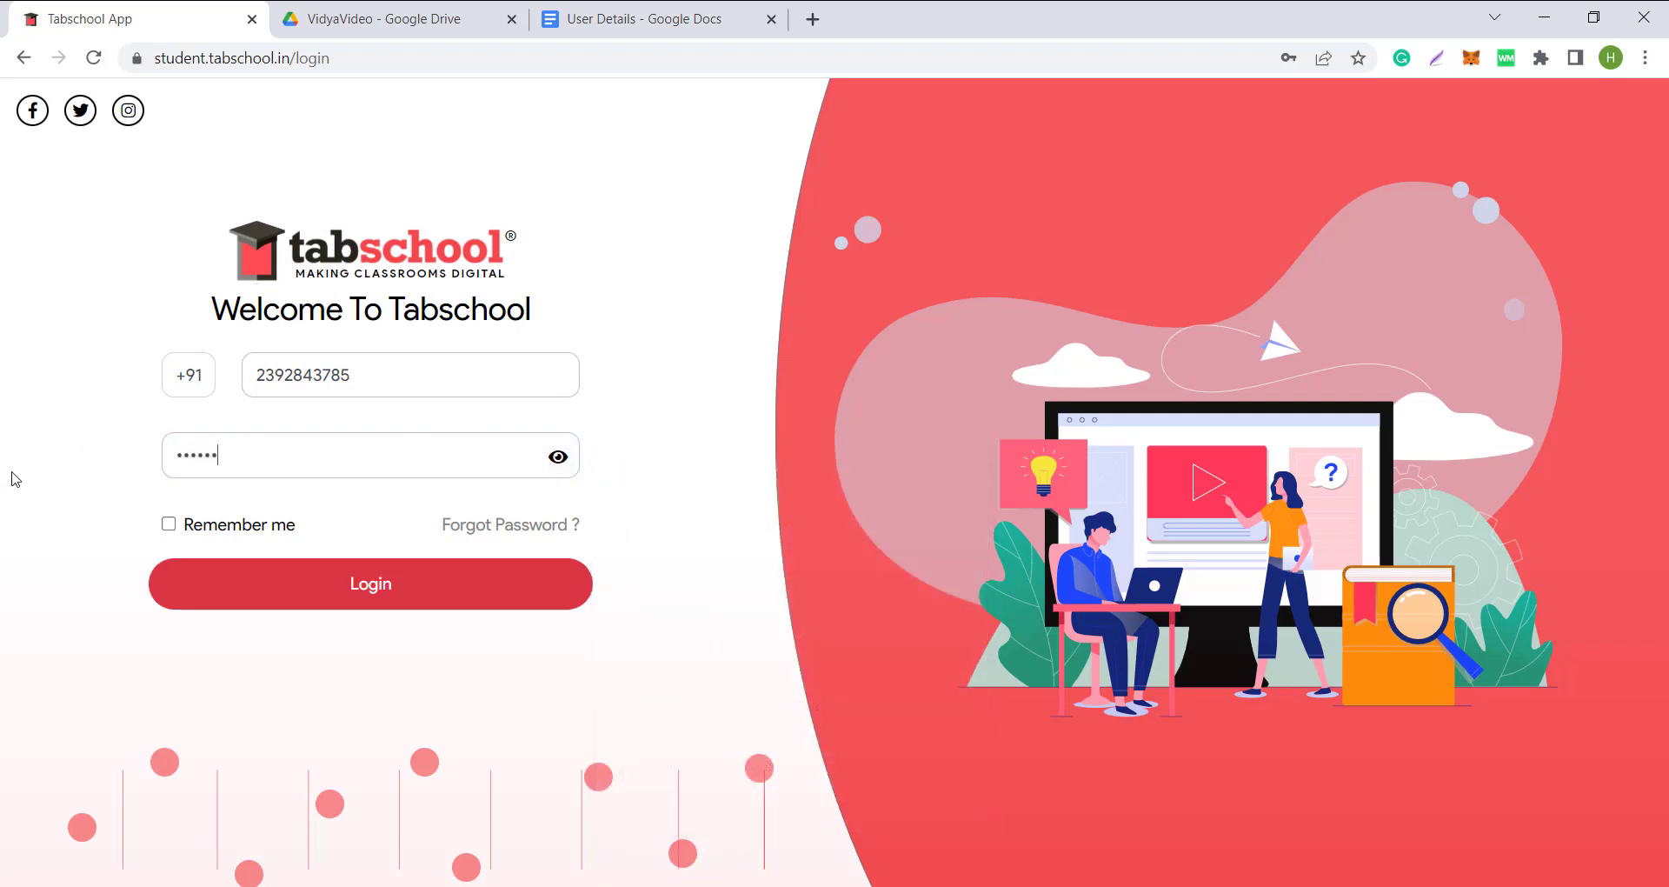
left_click(371, 592)
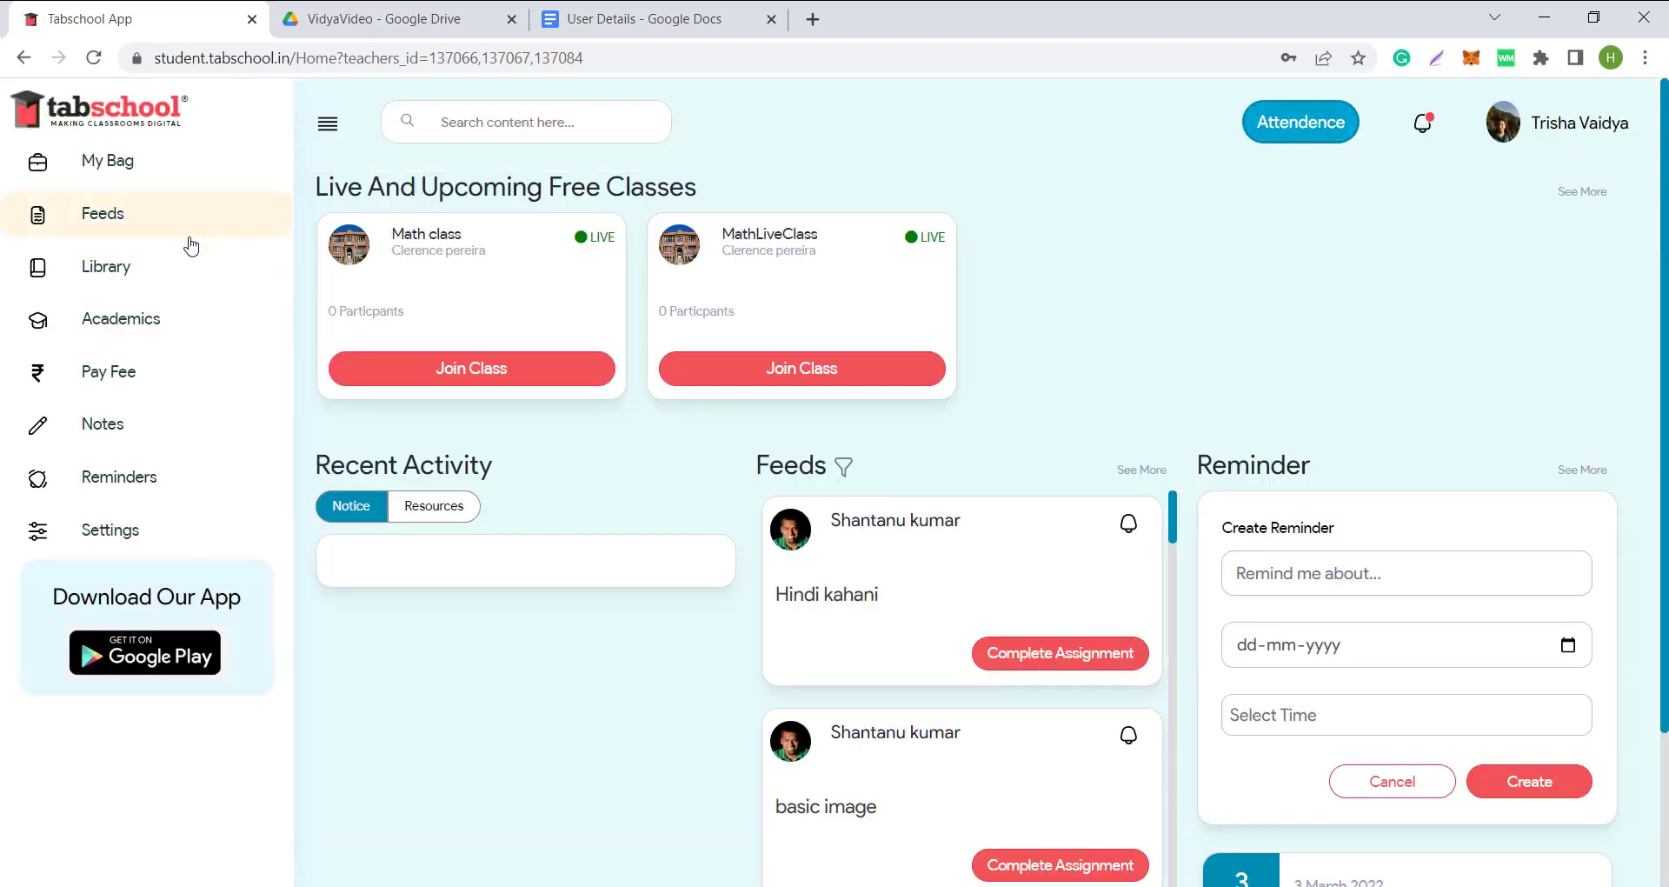
Open the "Find the words in the grid to improve your vocabulary" assignment from the Institute feed and look over its grid and word list
left_click(108, 225)
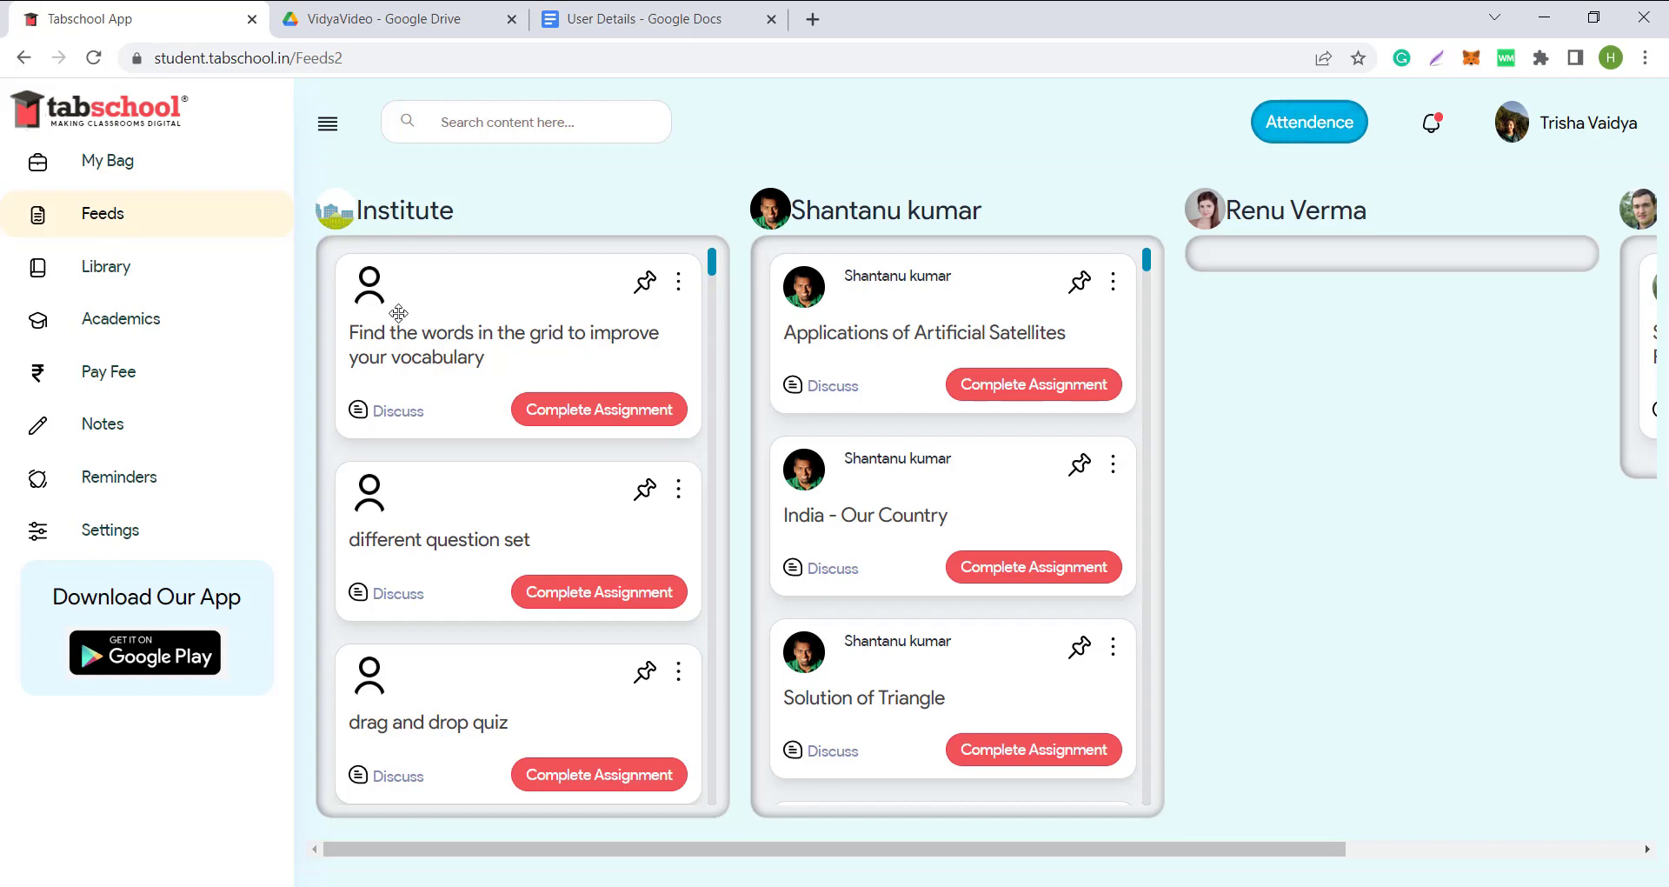
left_click(564, 409)
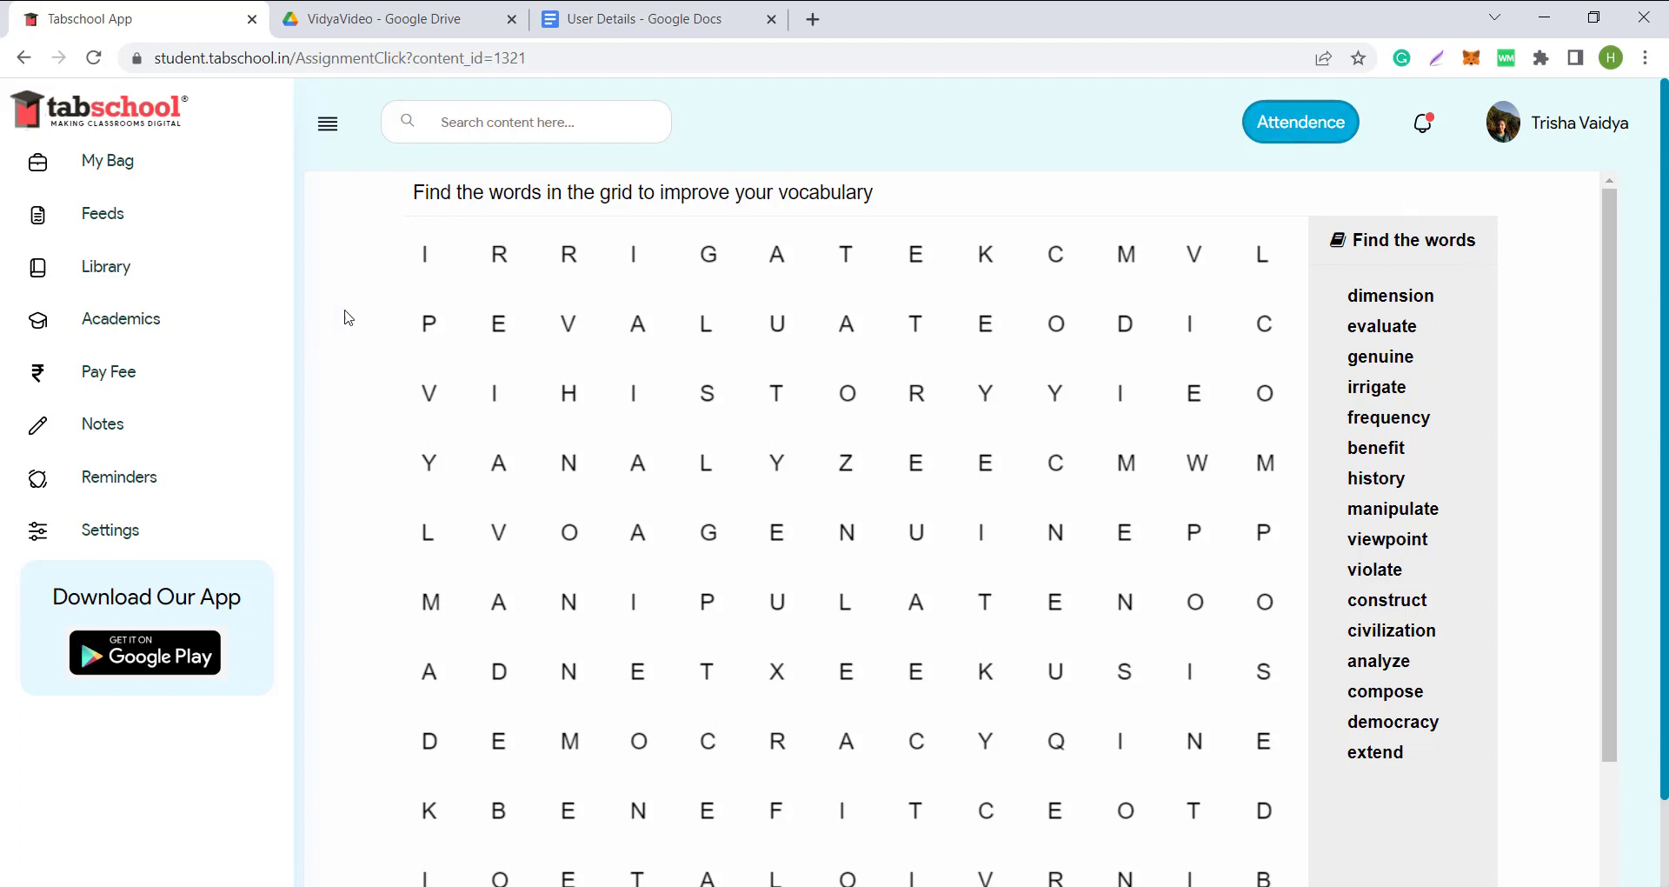
scroll(827, 316, "down", 3)
scroll(836, 519, "down", 1)
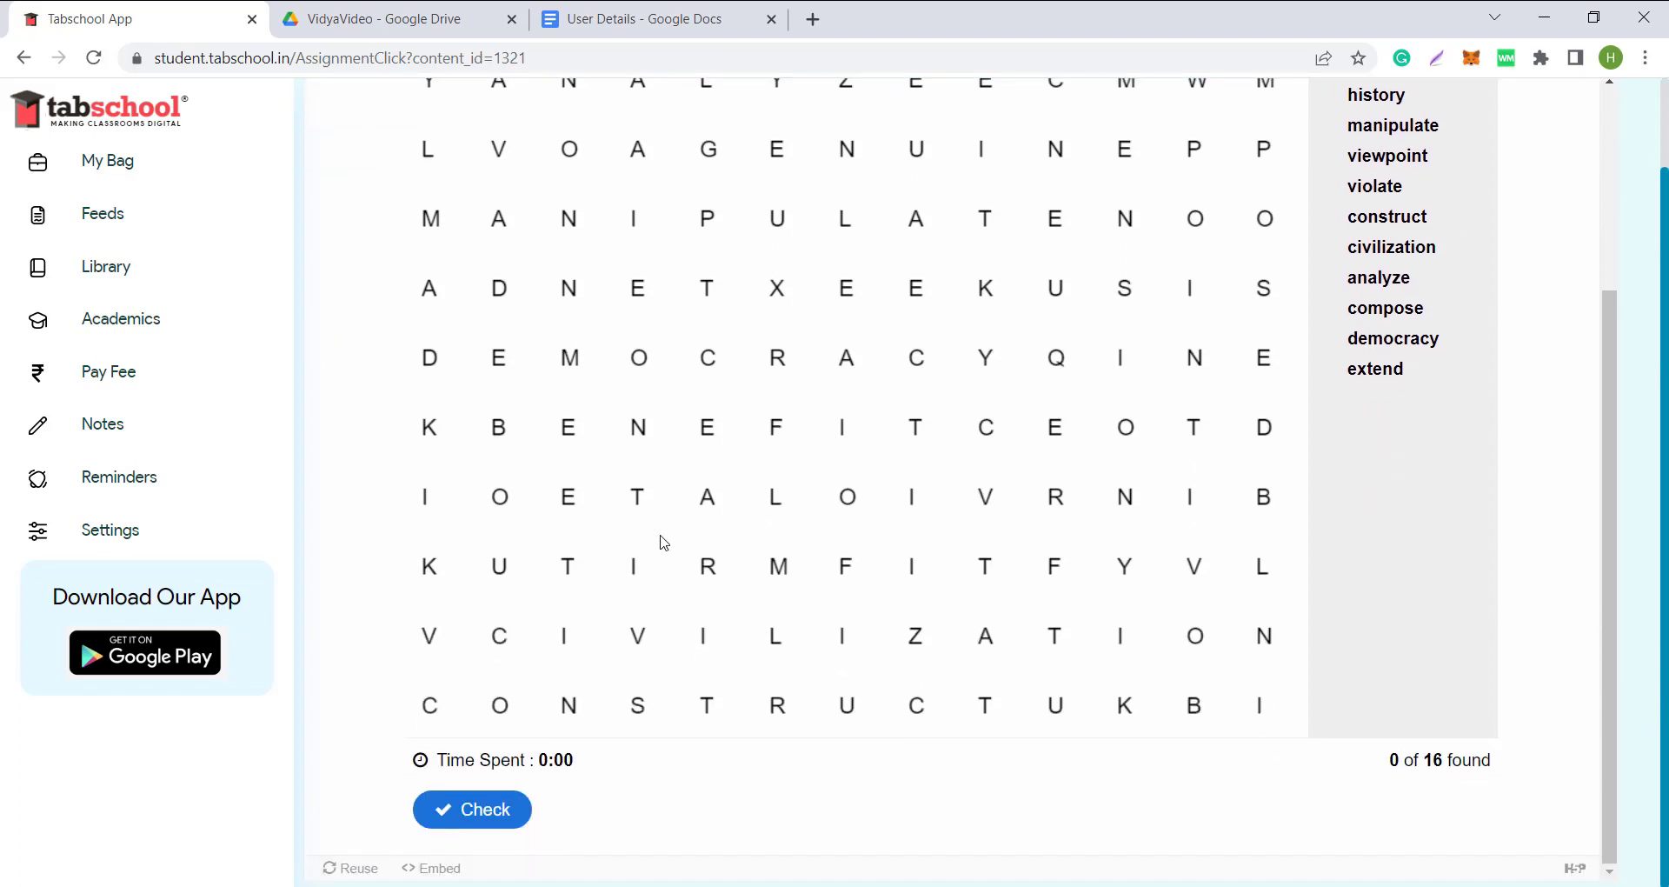
scroll(1258, 258, "up", 2)
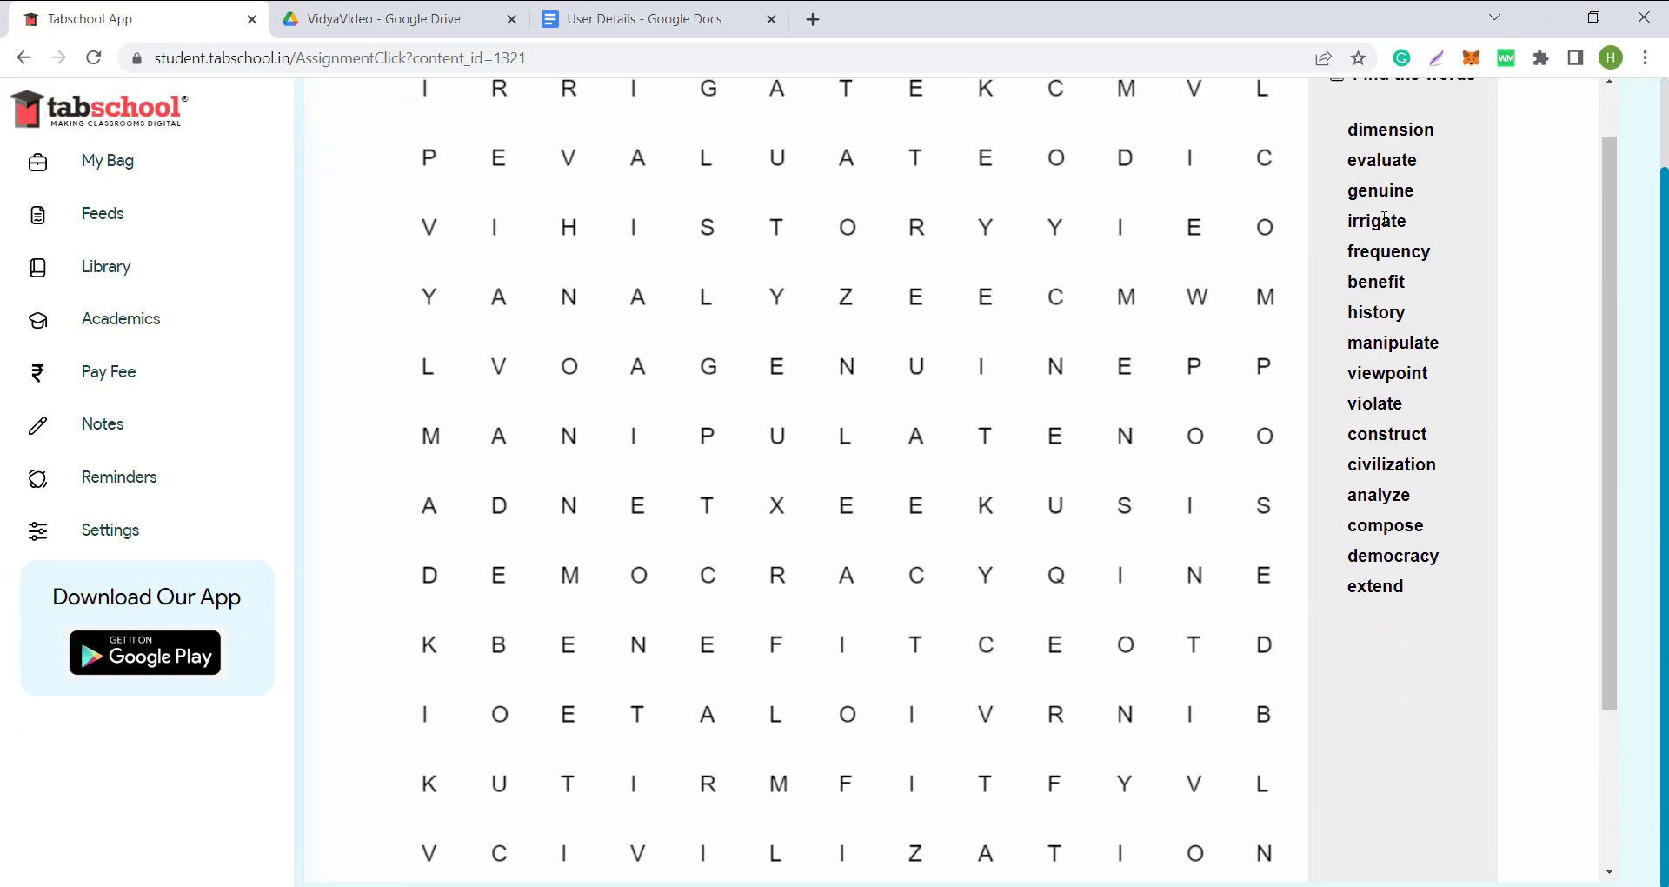
scroll(1139, 530, "up", 1)
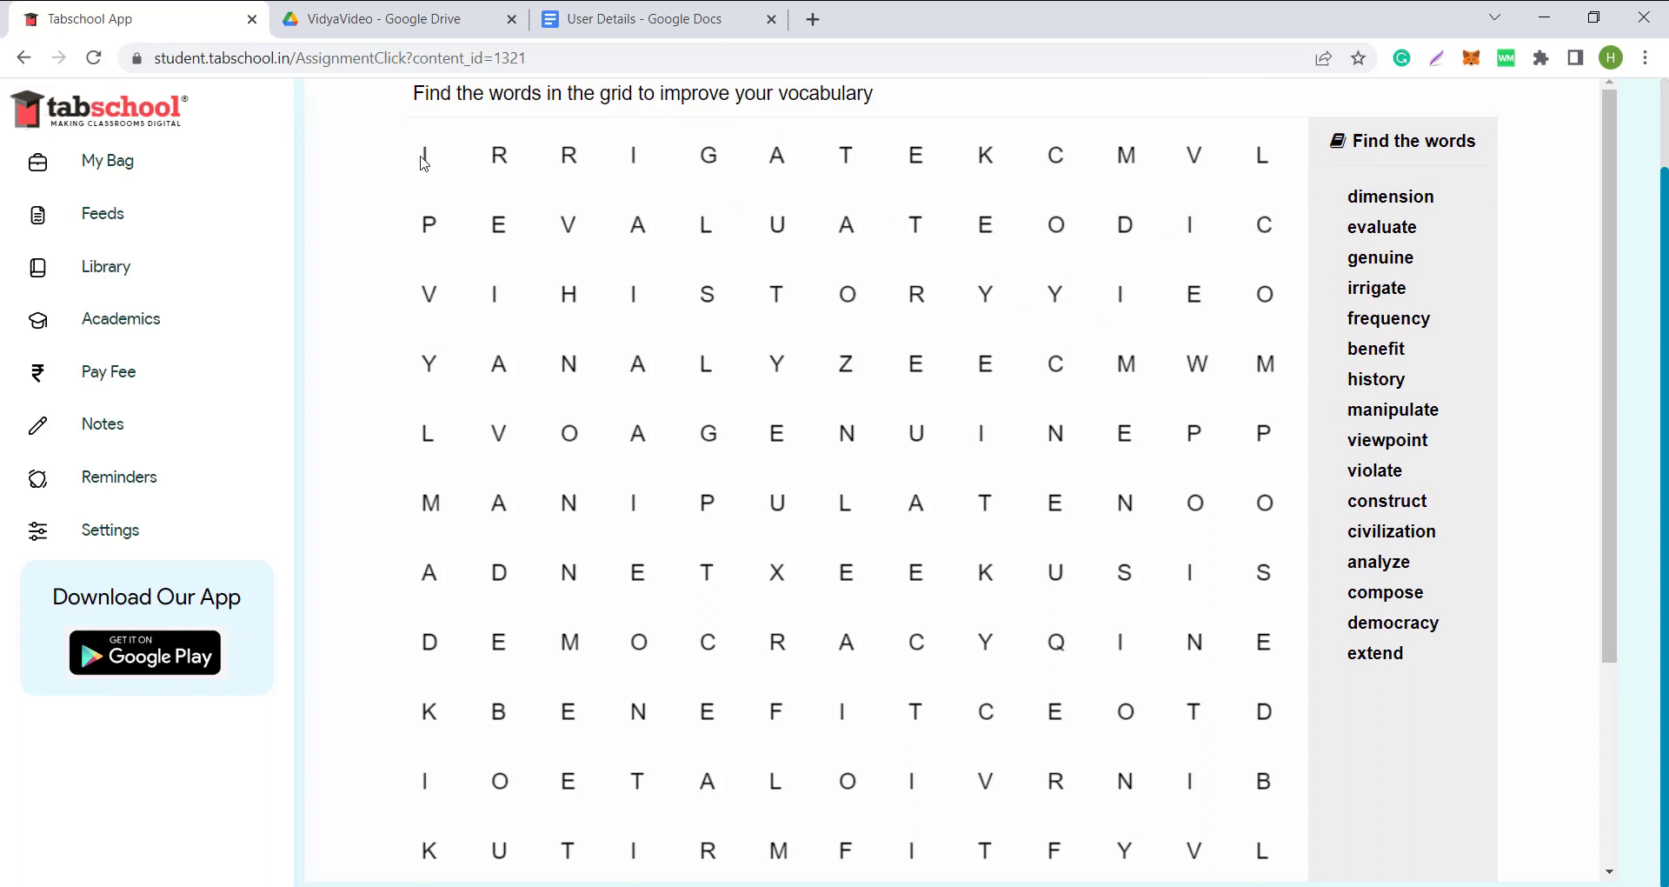
Mark the word "irrigate" in the grid's first row and "construct" in its last row
left_click_drag(423, 164, 926, 158)
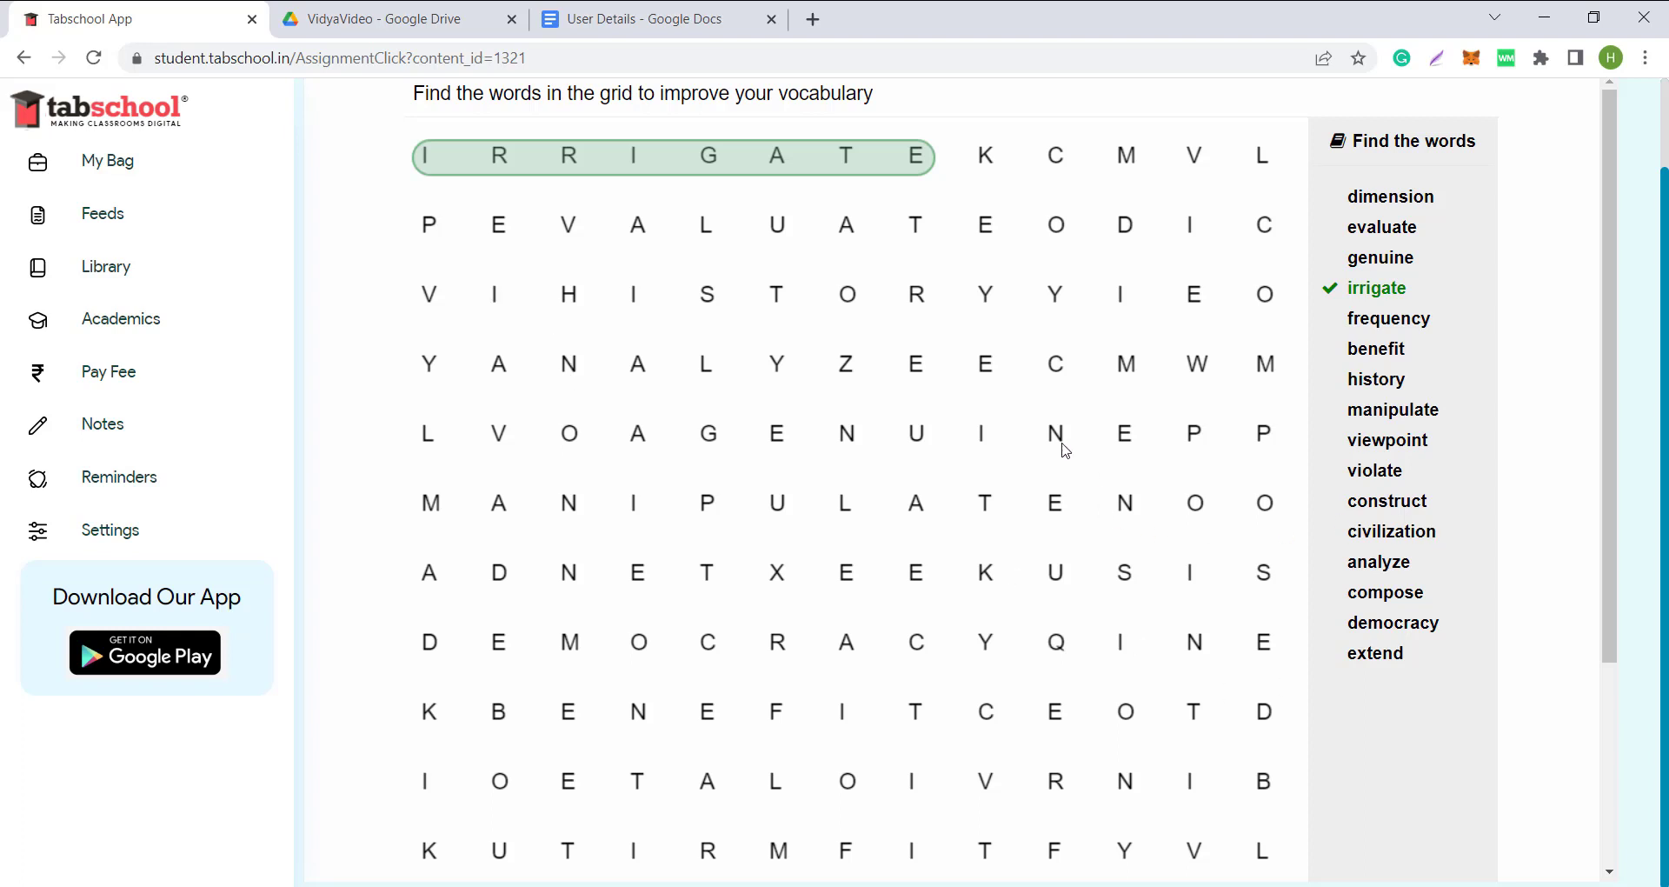
scroll(1065, 452, "down", 1)
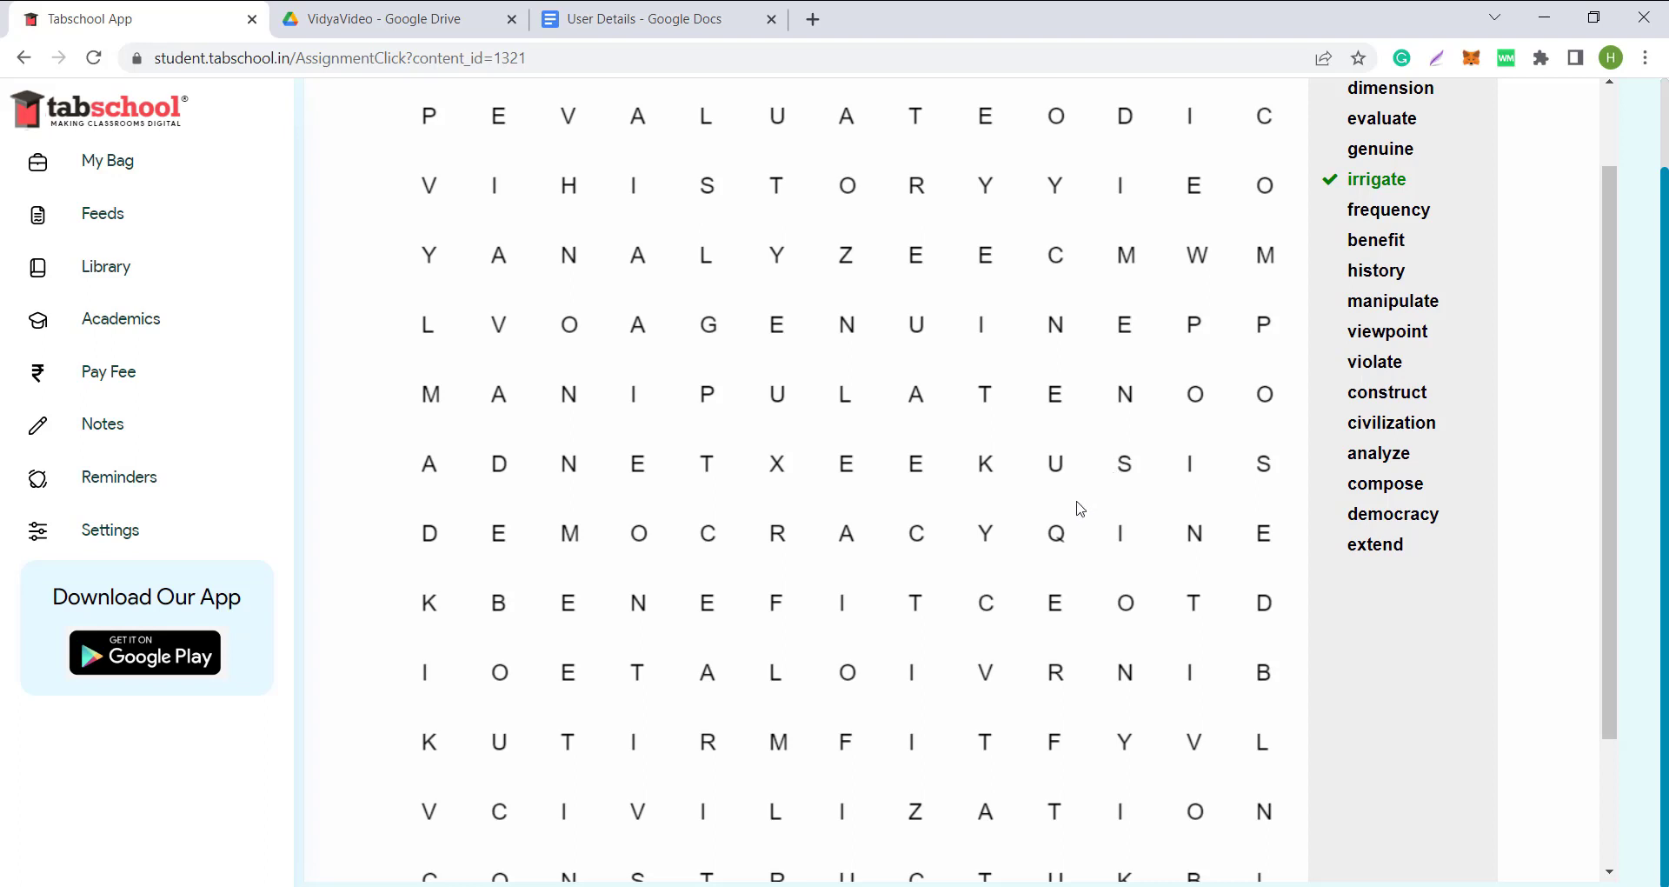
scroll(1088, 484, "down", 2)
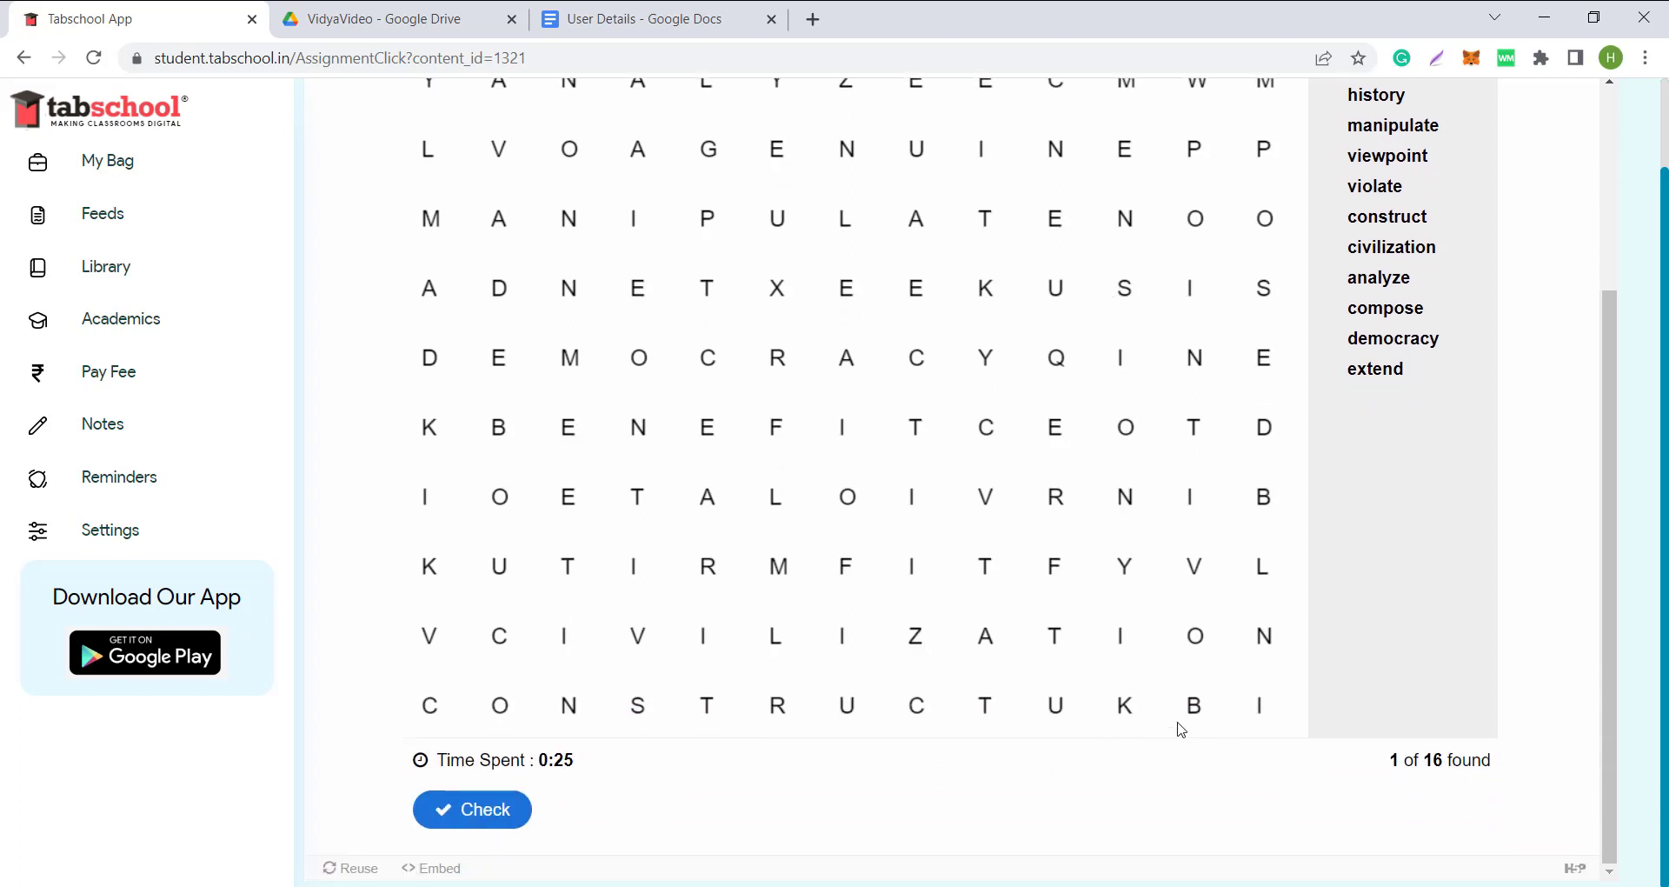
left_click_drag(437, 718, 991, 709)
Mark the word "viewpoint" running down the second-to-last column of the grid
scroll(1284, 306, "up", 2)
scroll(1284, 306, "up", 1)
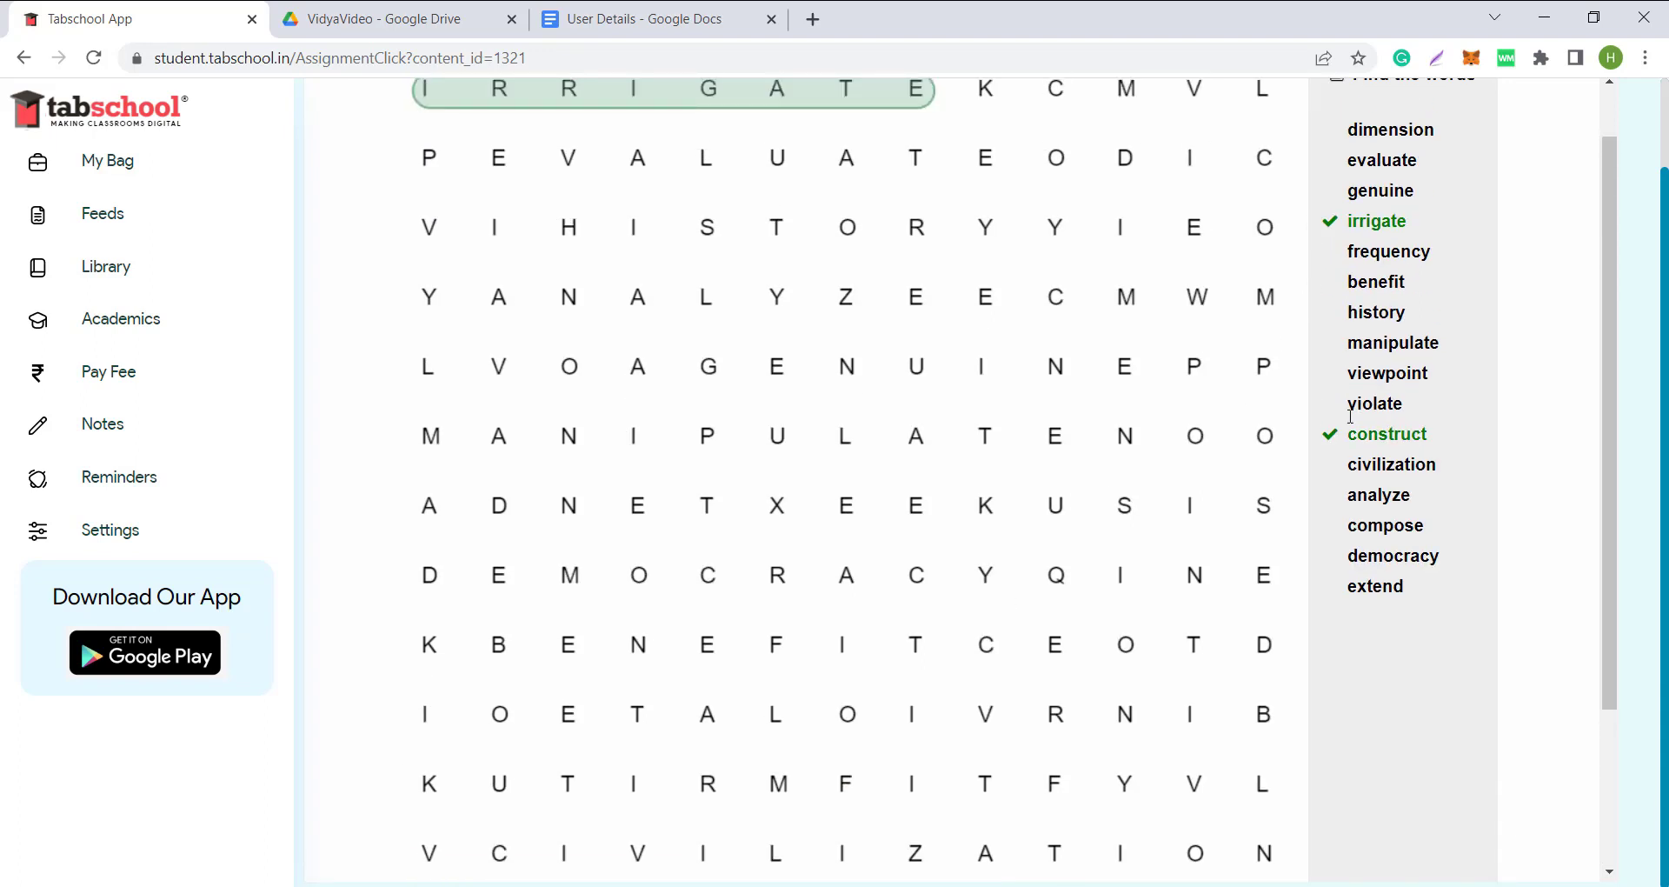
scroll(1379, 376, "down", 2)
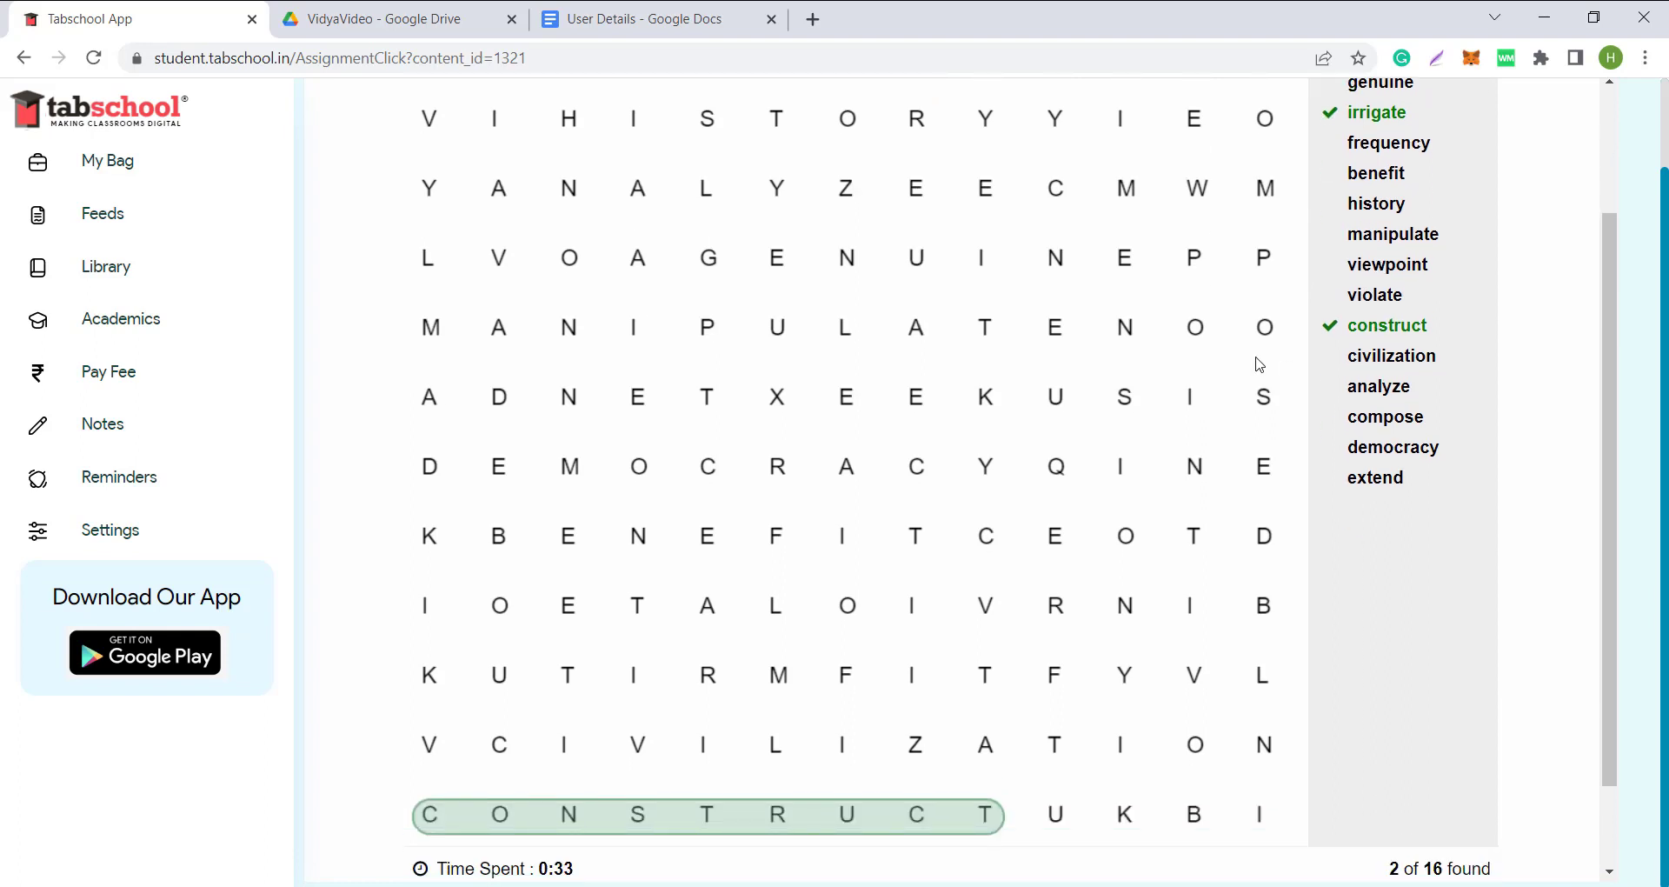
scroll(1071, 404, "up", 3)
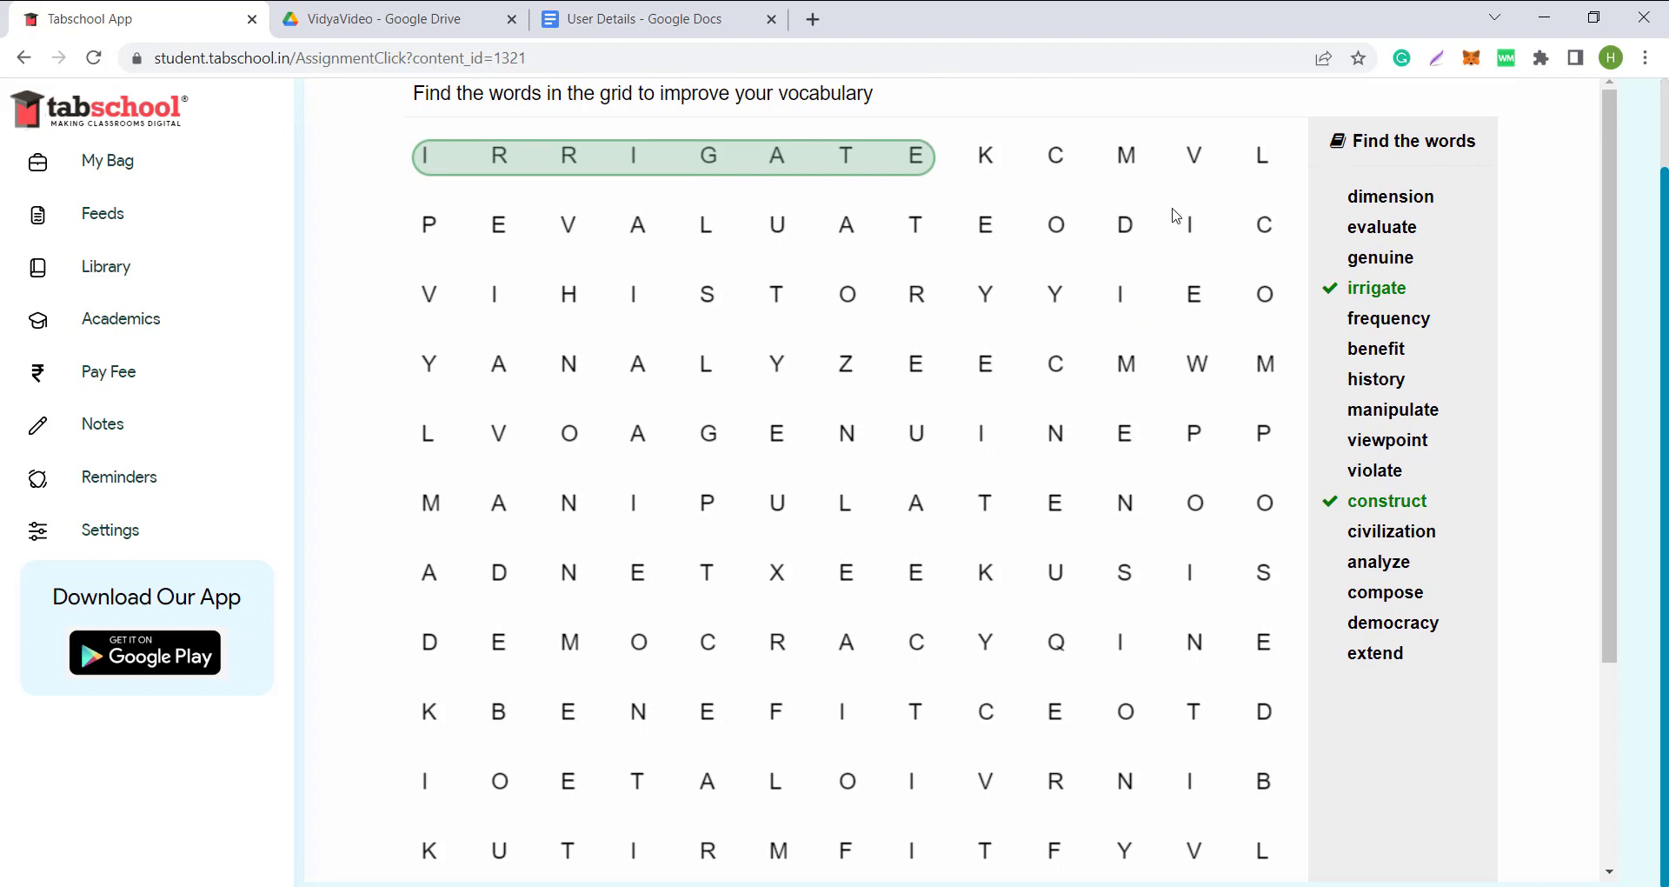
left_click_drag(1186, 166, 1199, 718)
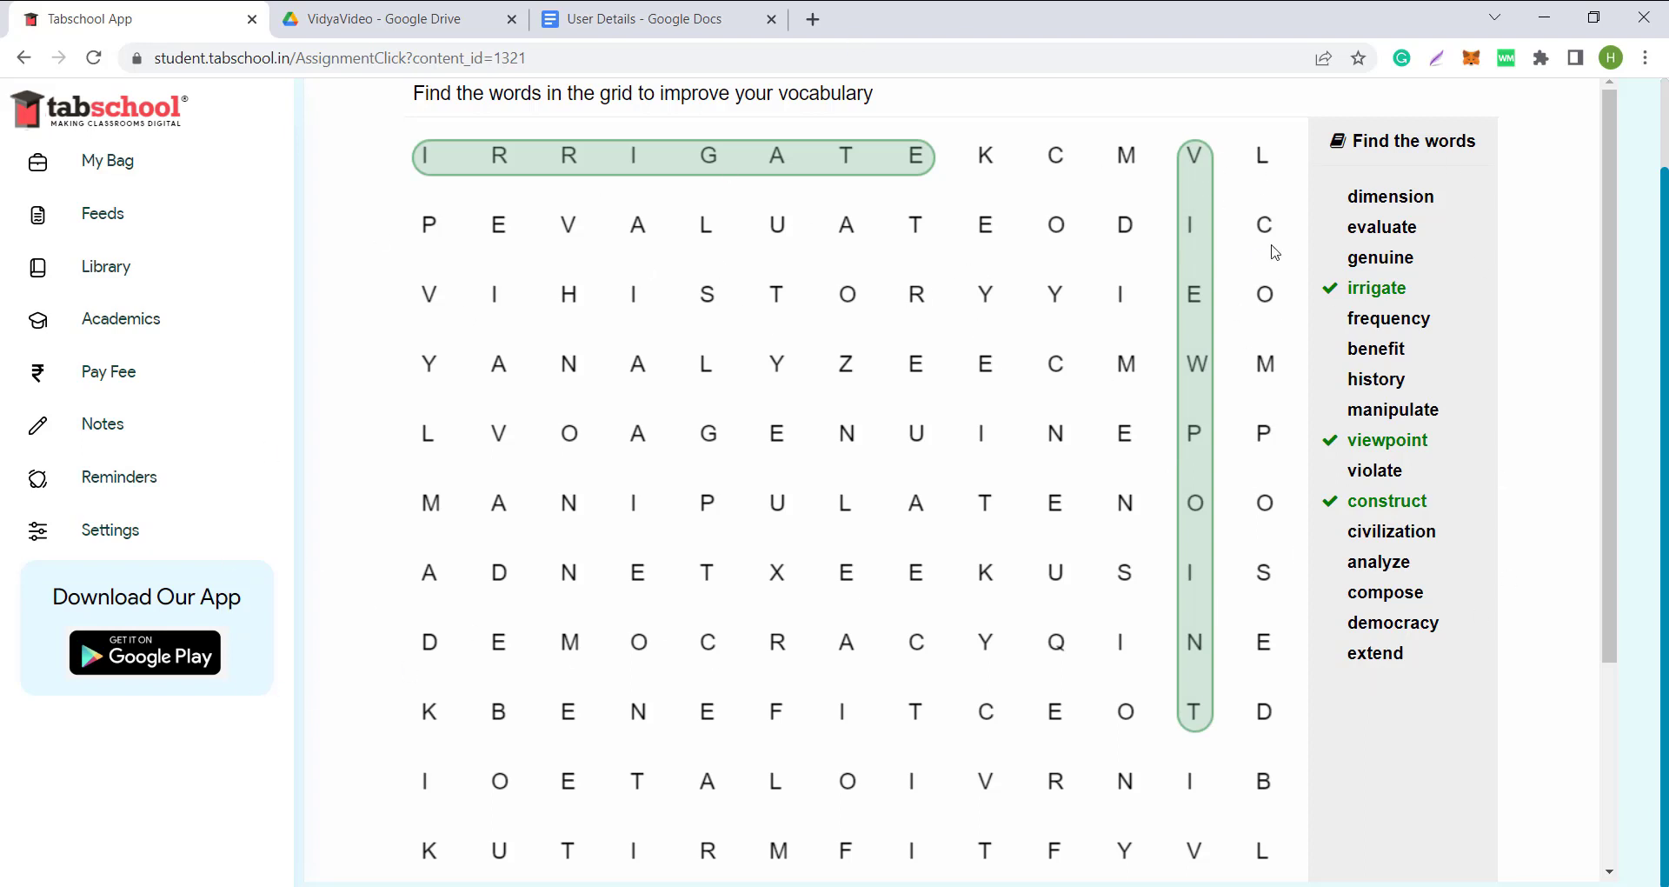
Examine the letter grid and the word list for the words that are still unmarked
scroll(753, 261, "up", 1)
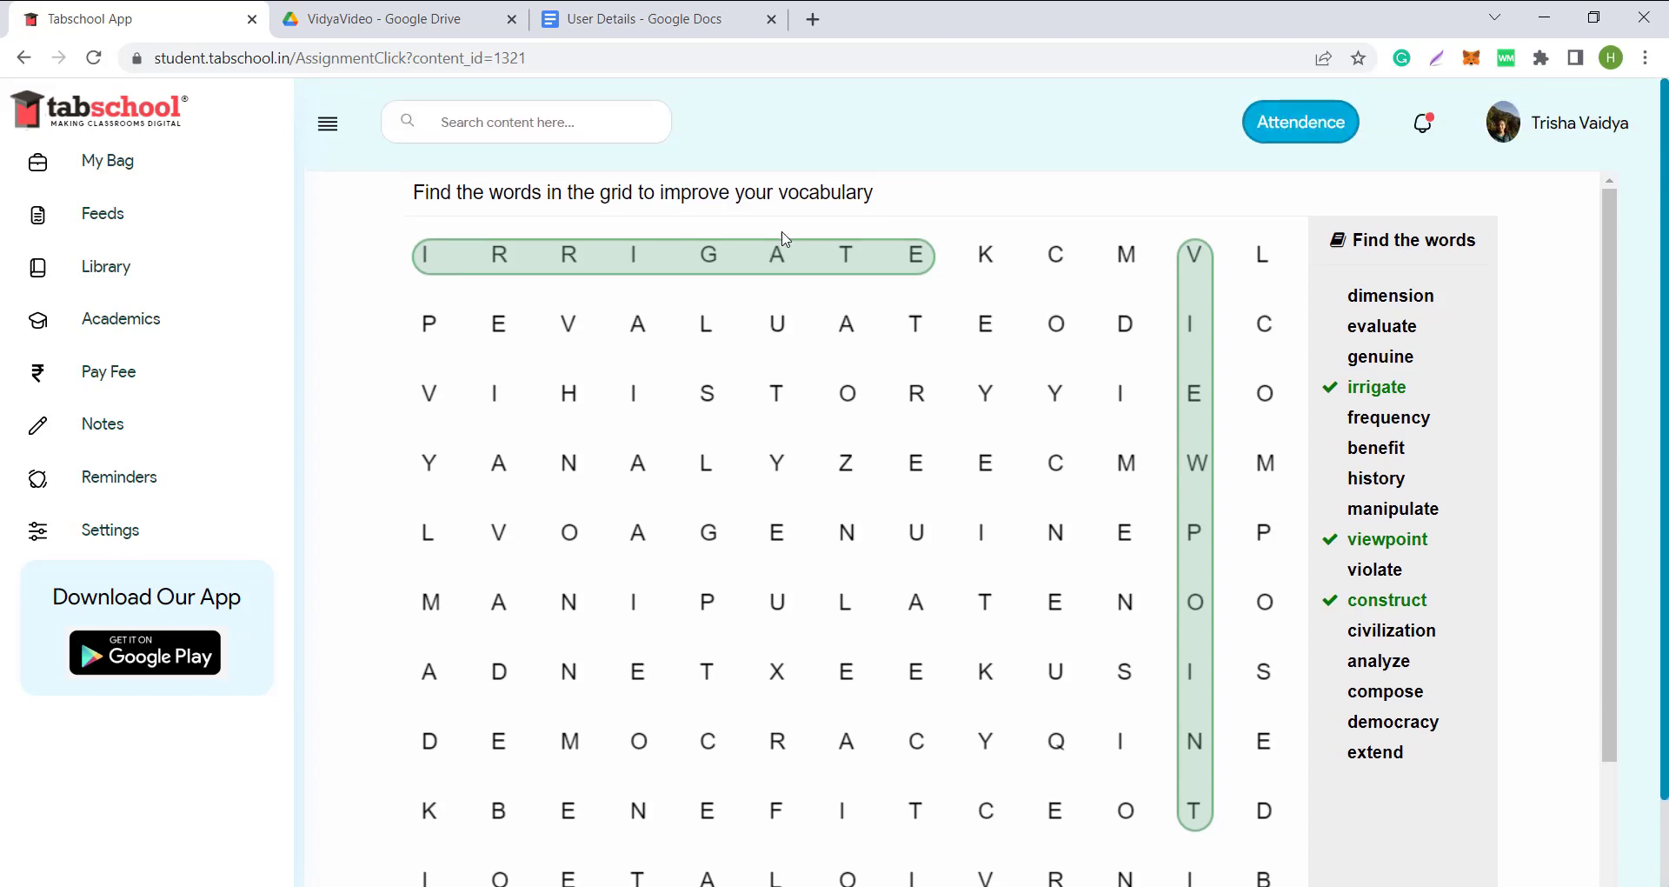
scroll(791, 261, "down", 1)
scroll(874, 439, "down", 1)
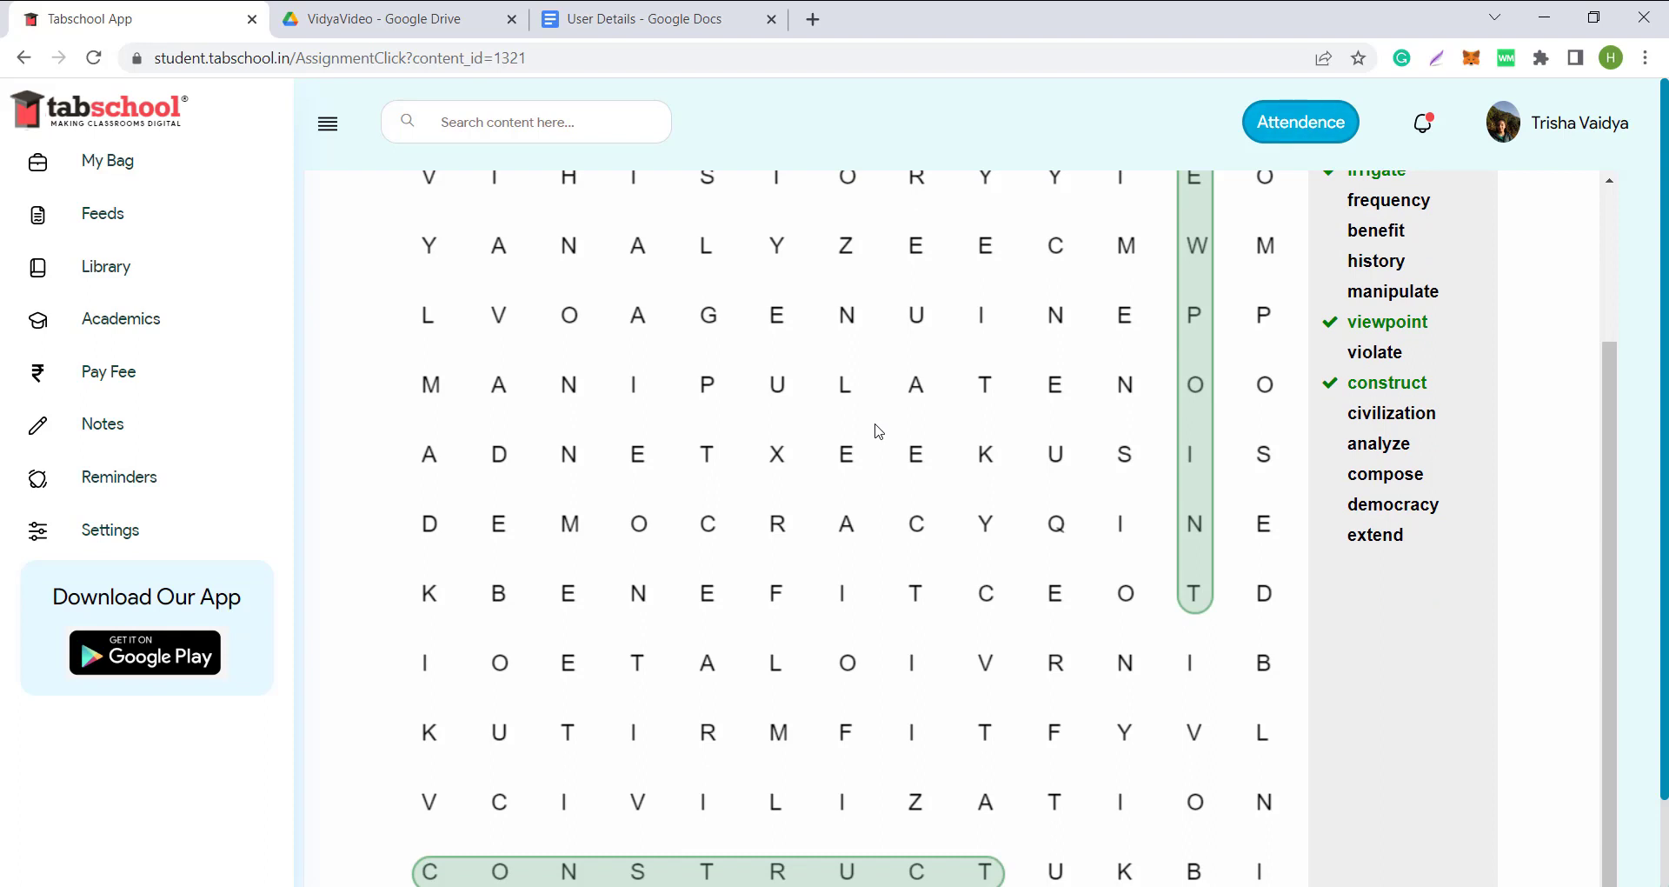
scroll(746, 461, "up", 1)
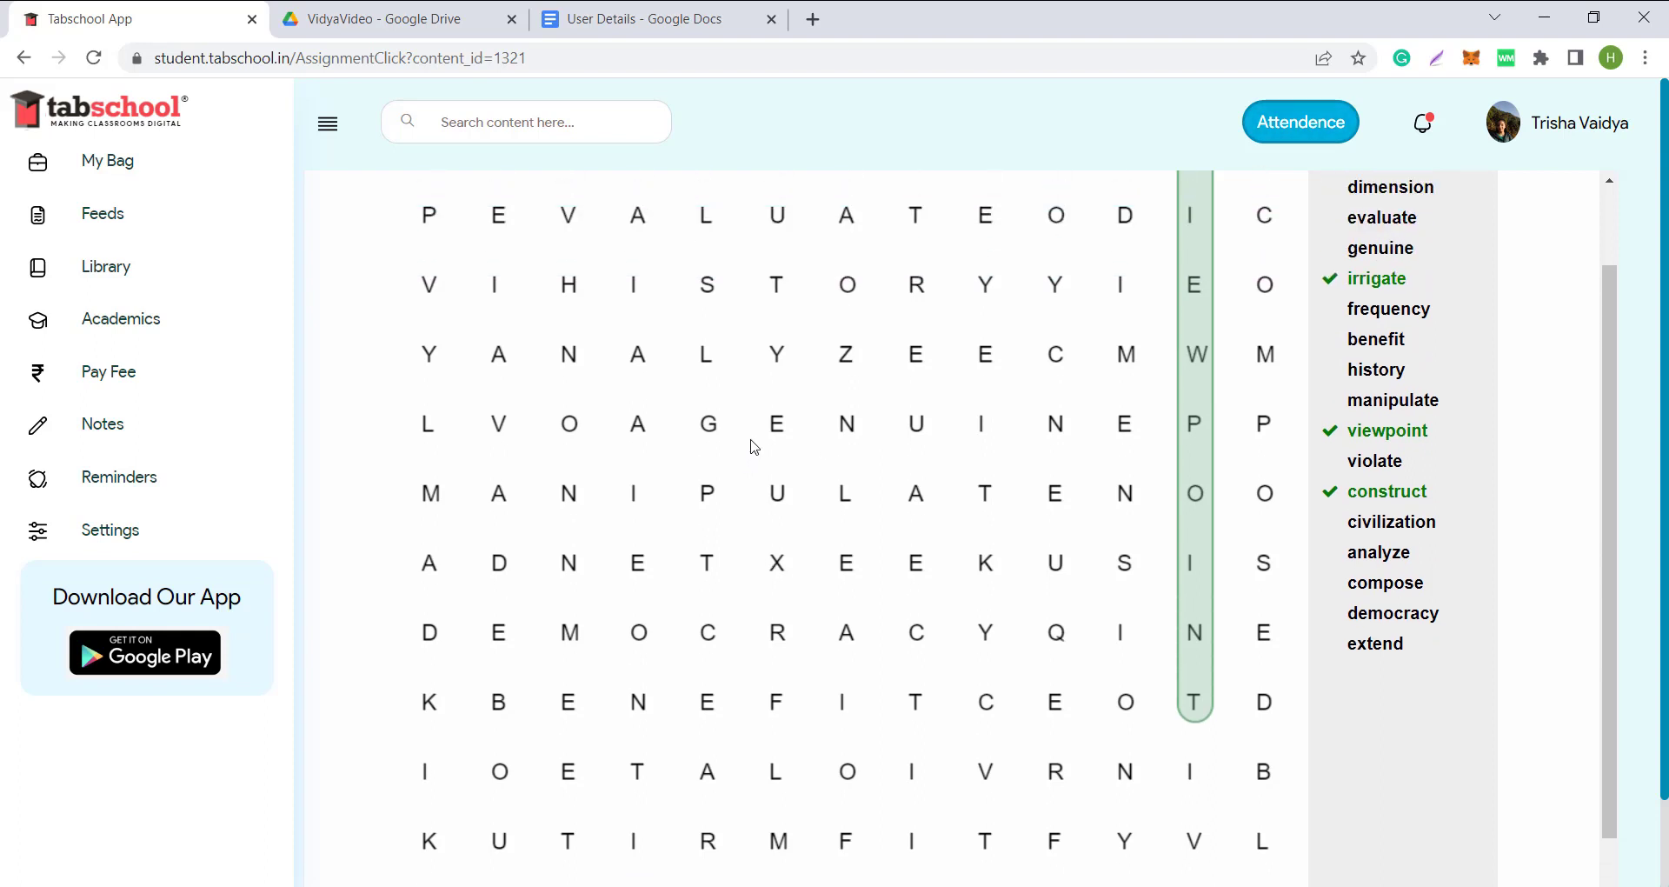
scroll(756, 439, "up", 1)
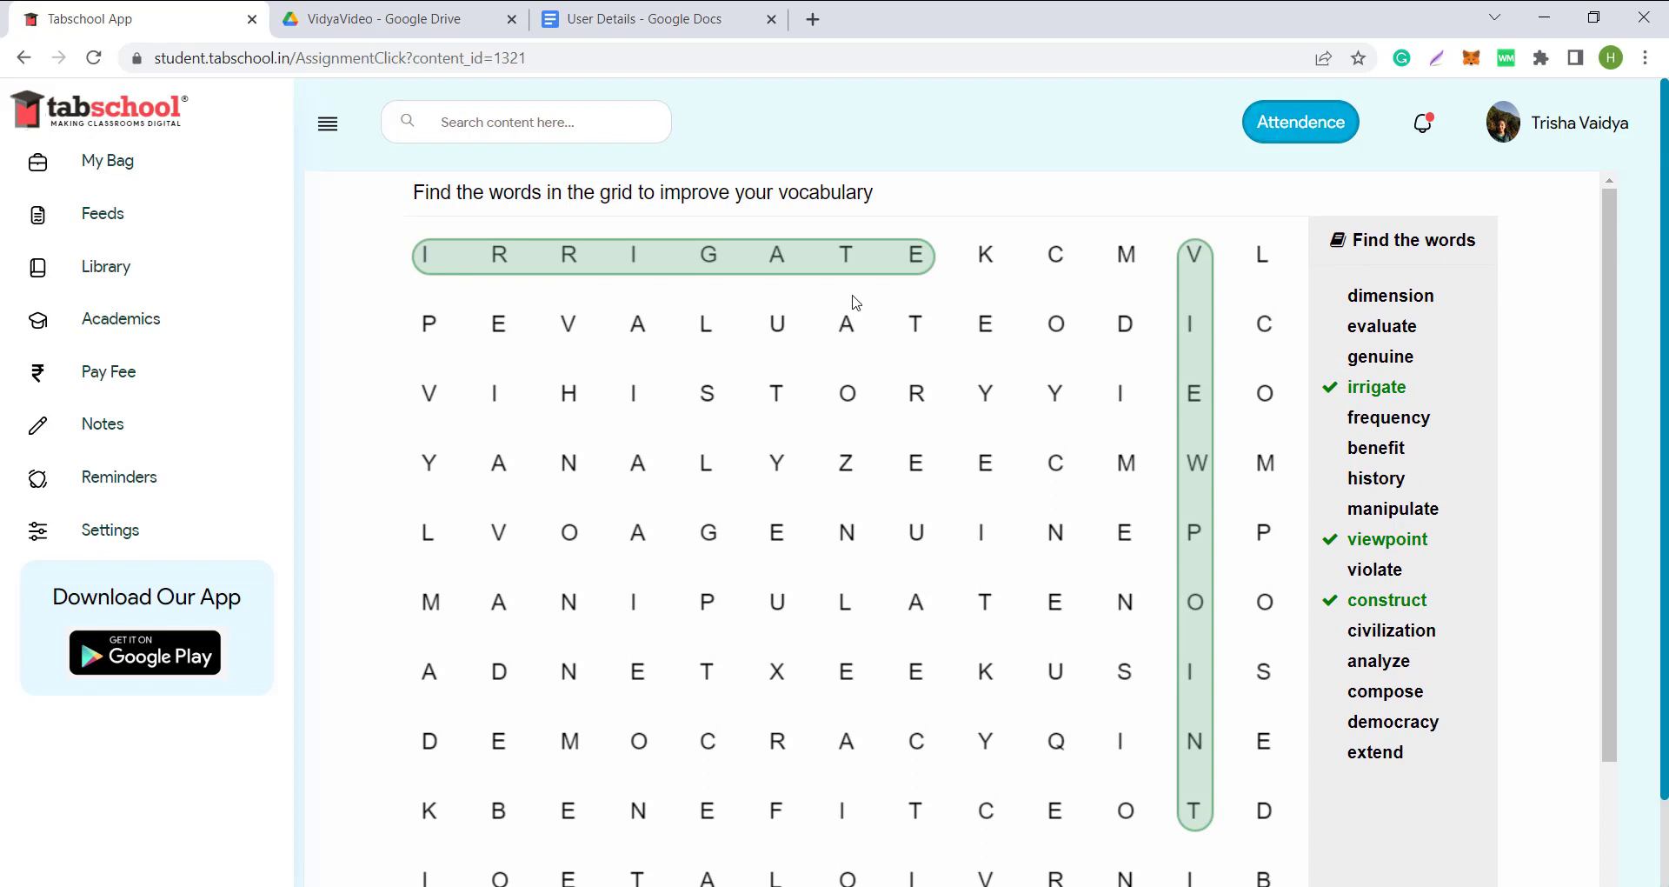
scroll(855, 302, "down", 2)
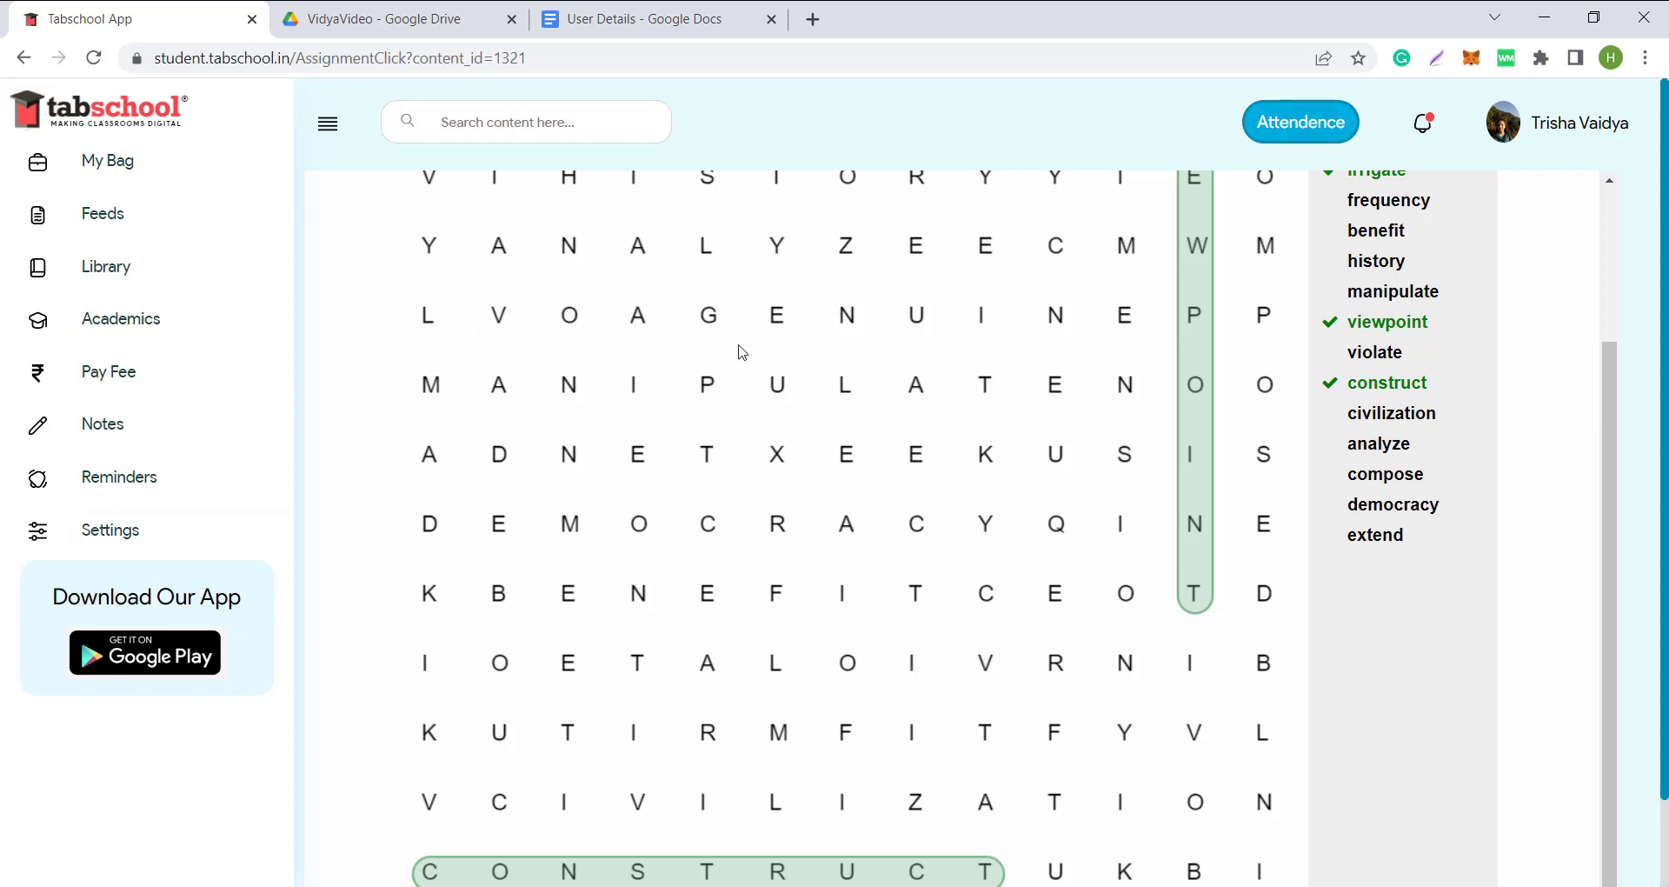
scroll(734, 435, "down", 2)
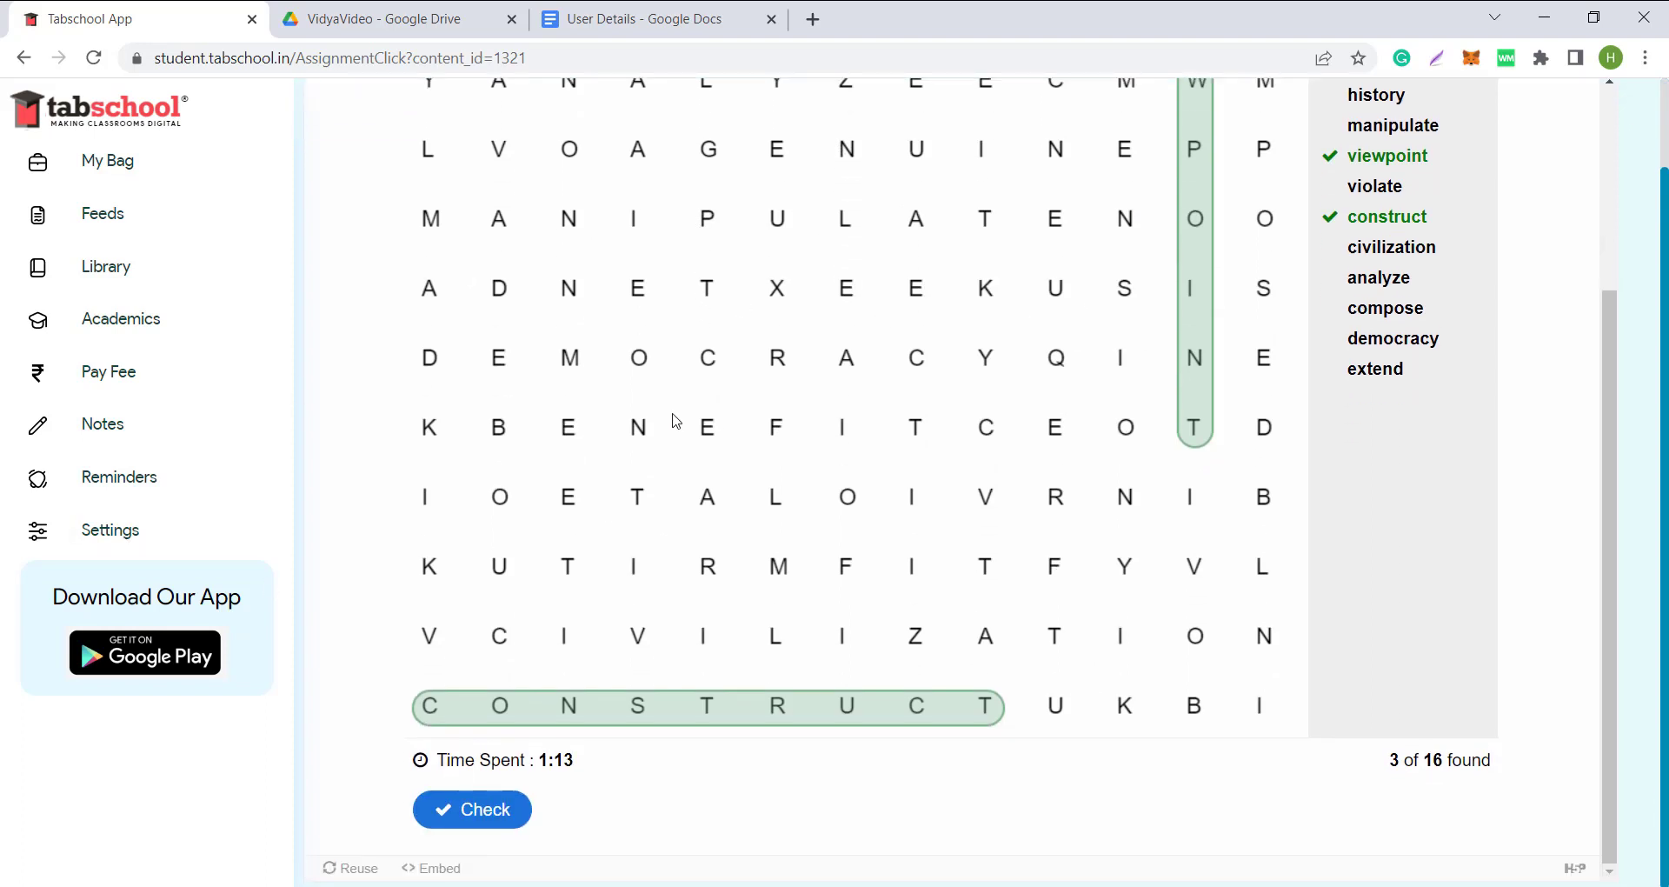
scroll(591, 374, "up", 3)
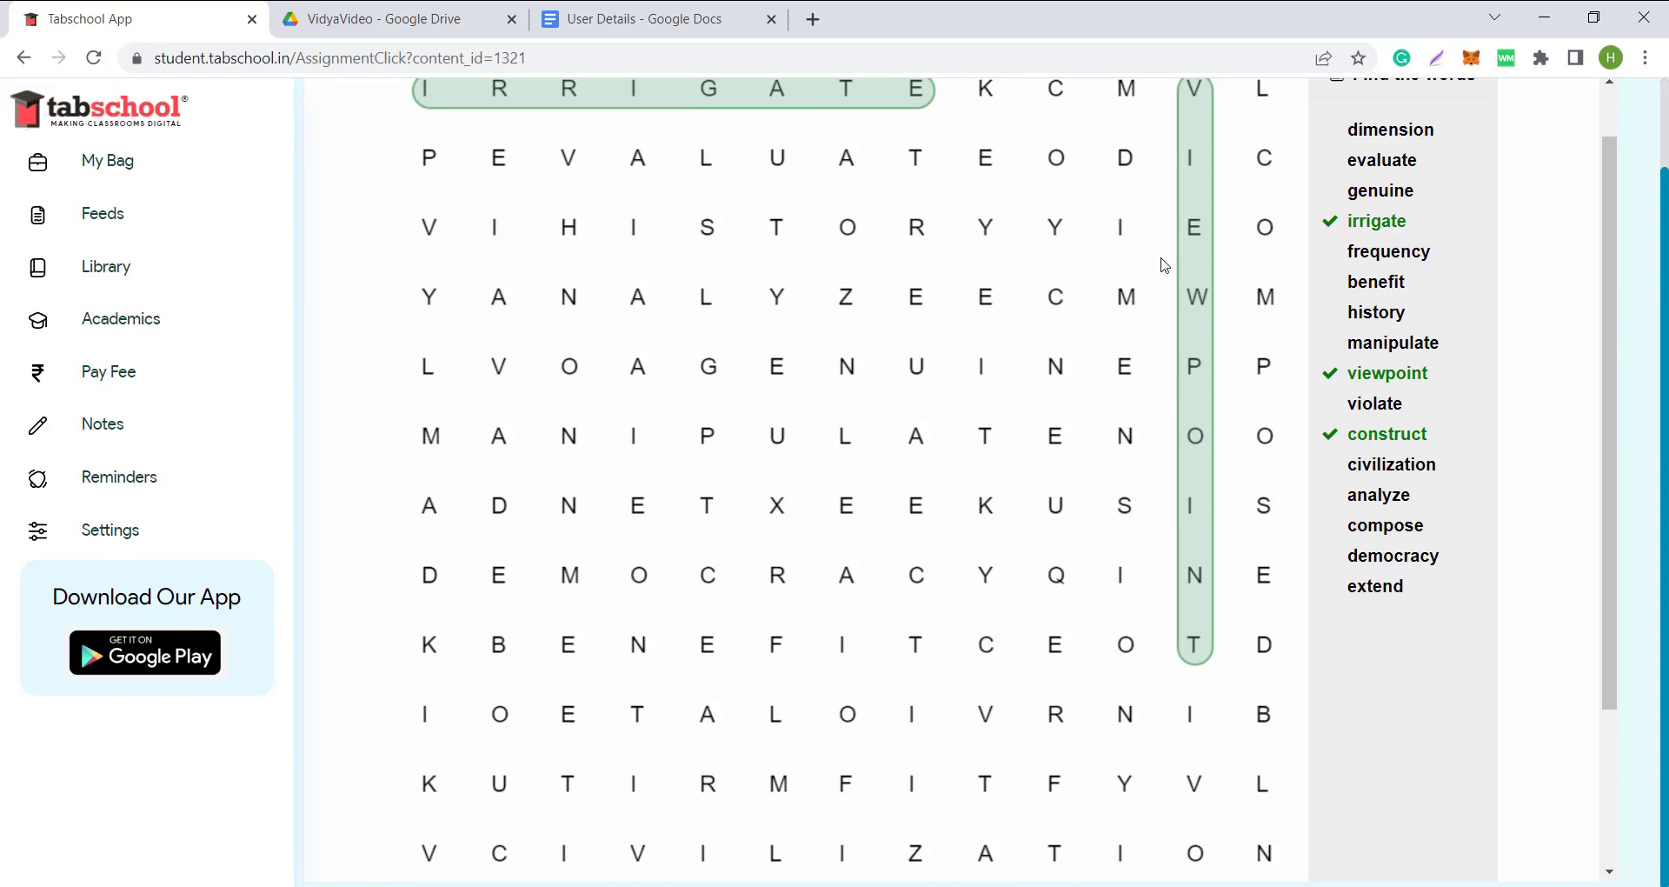
scroll(1167, 213, "down", 1)
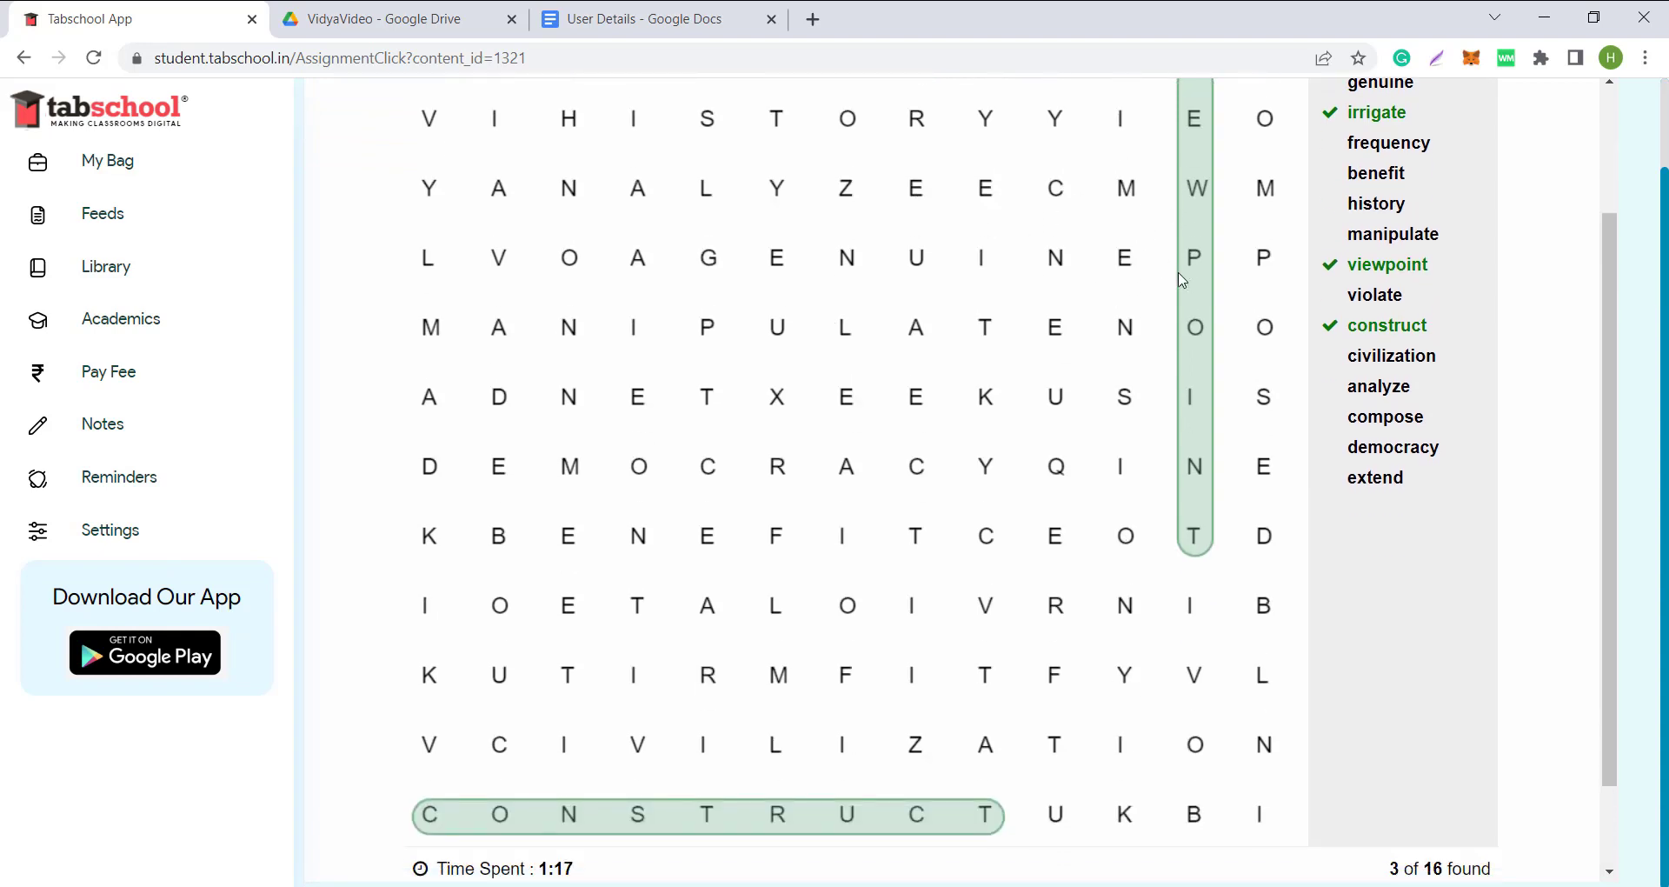